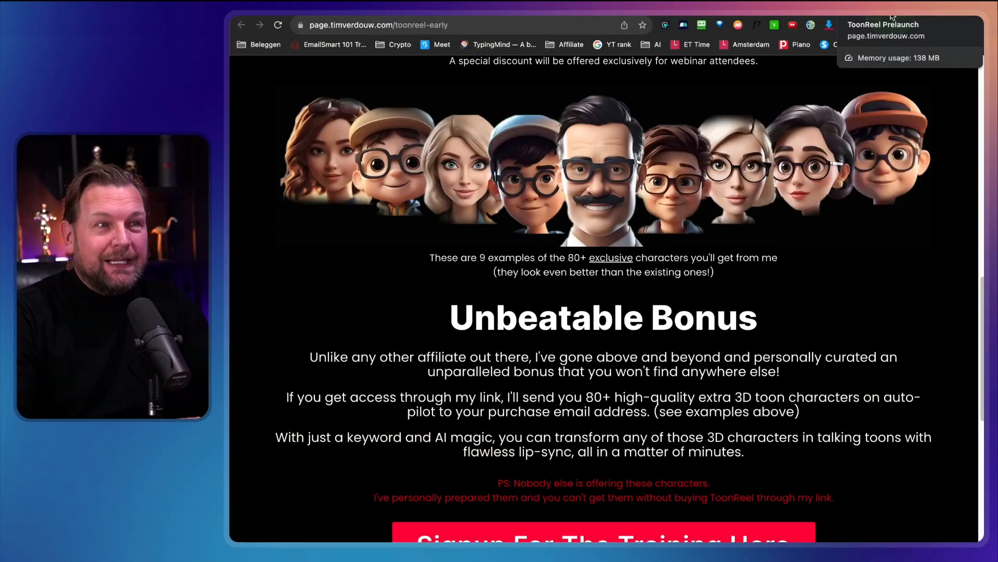
# Start a new project and name it Review.
pyautogui.click(816, 134)
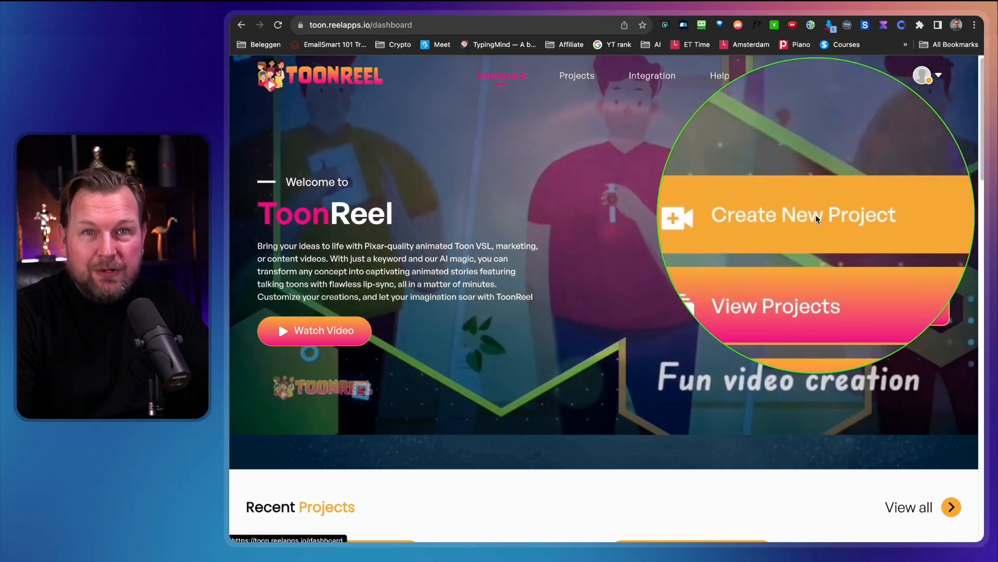
pyautogui.click(815, 216)
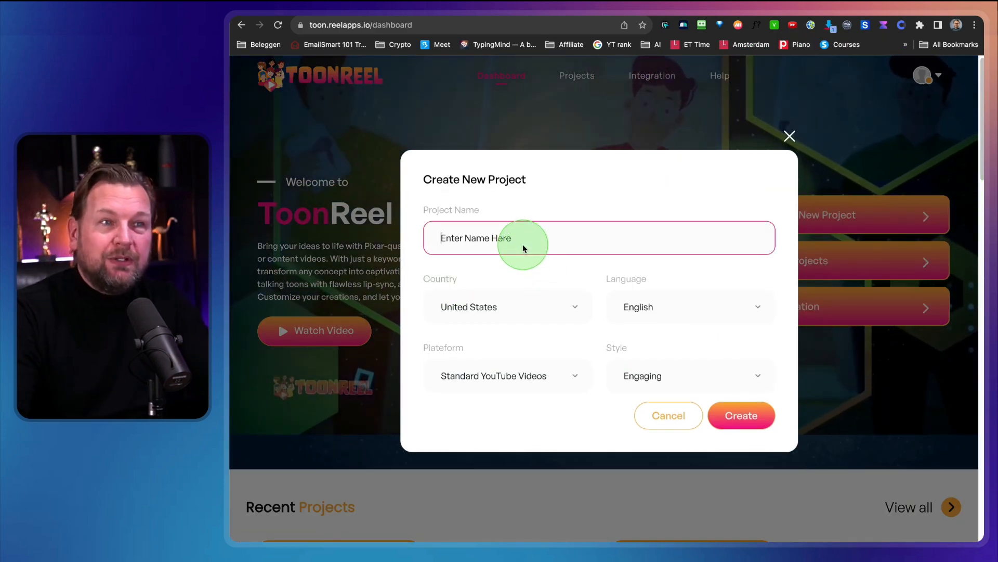
pyautogui.write('Review')
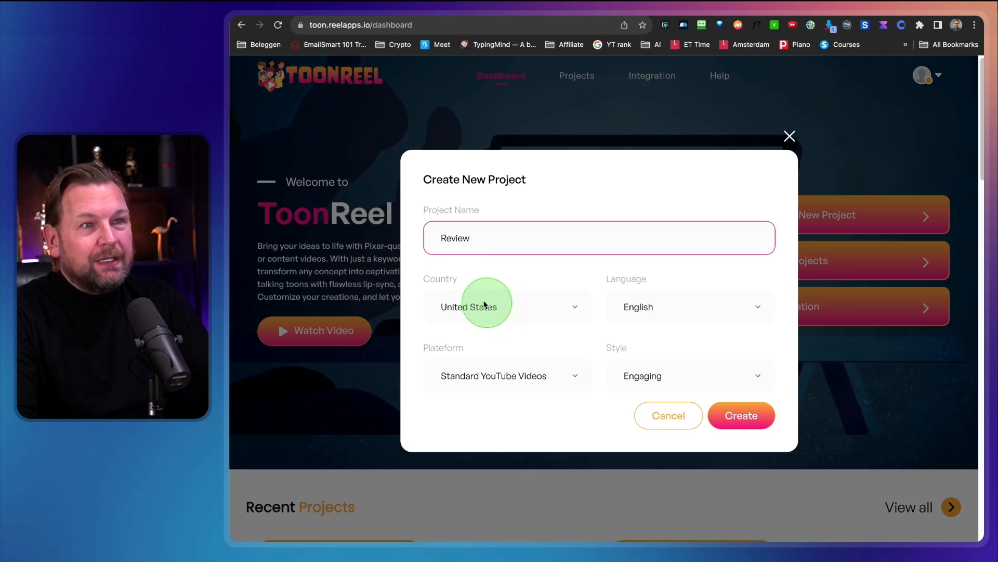
# Look through the country options available for the new project.
pyautogui.click(483, 305)
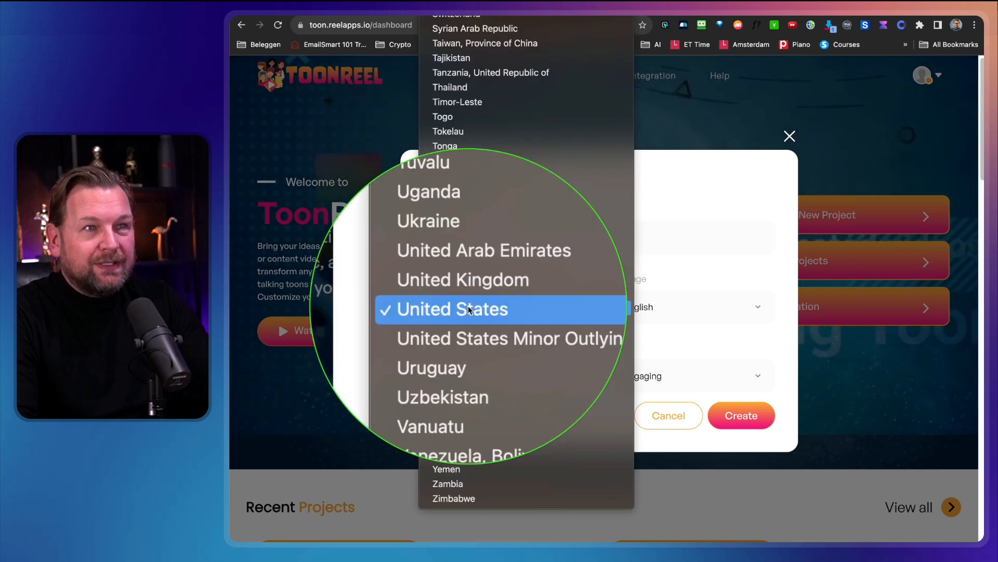
pyautogui.scroll(15, 478, 299)
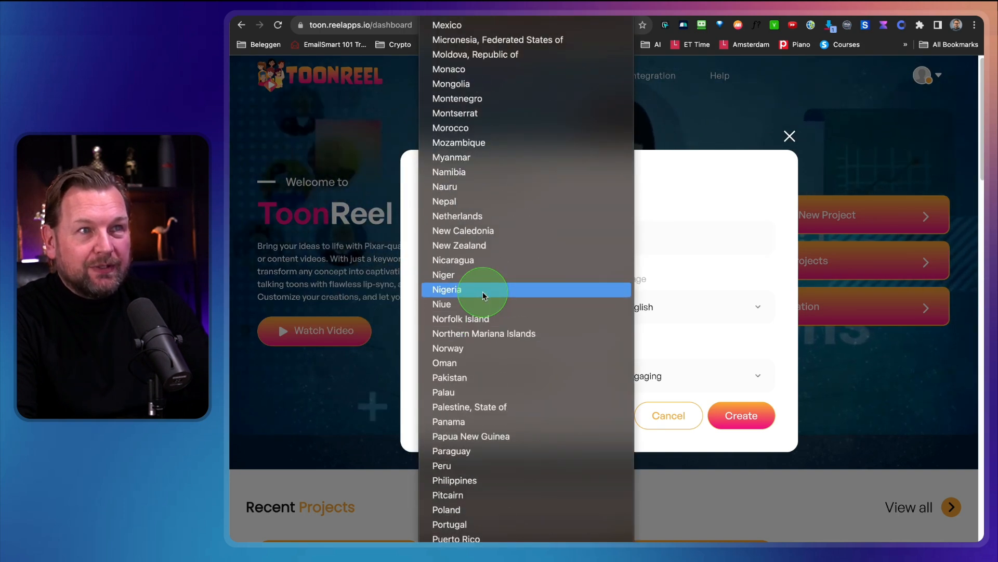
pyautogui.scroll(-15, 483, 296)
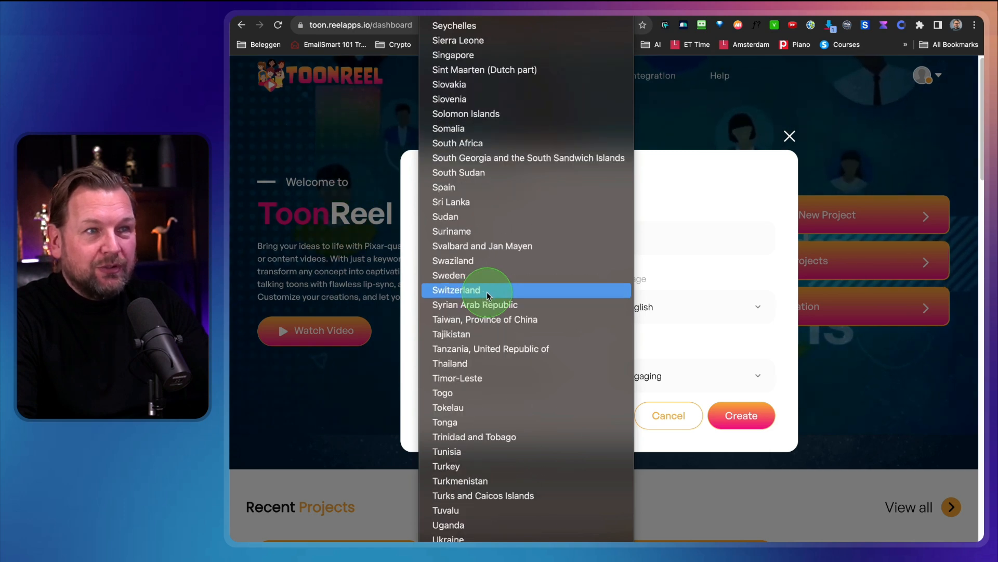
pyautogui.click(685, 304)
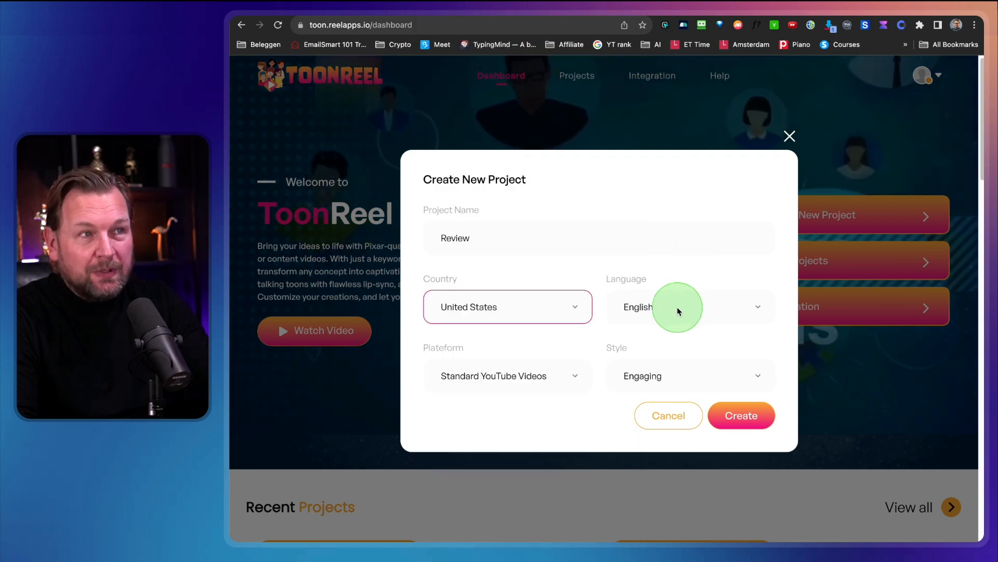
pyautogui.hotkey('ctrl', 'm')
pyautogui.hotkey('ctrl', 'm')
# Look through the language options available for the new project.
pyautogui.click(678, 308)
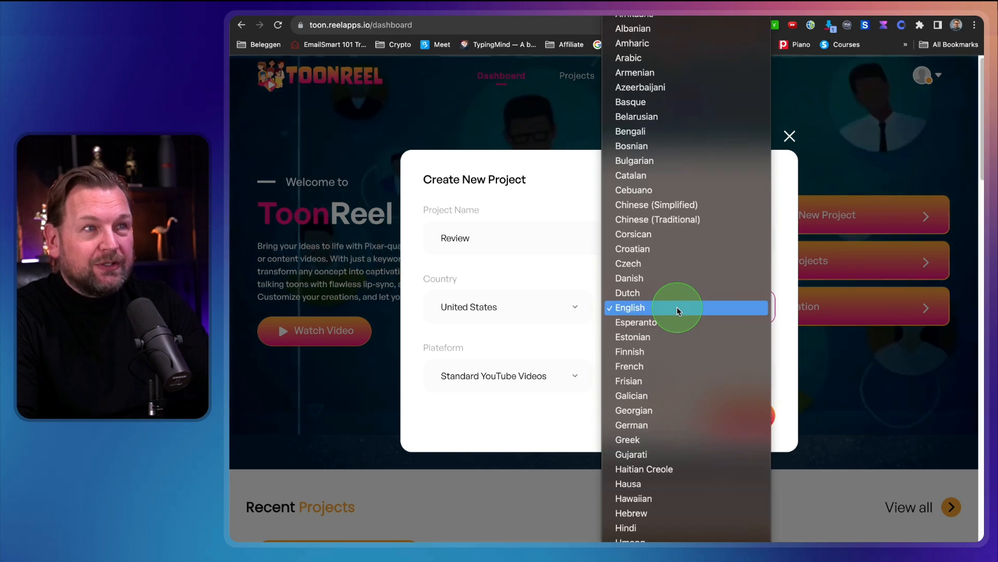
pyautogui.scroll(-10, 678, 311)
pyautogui.scroll(-5, 680, 305)
pyautogui.scroll(15, 679, 305)
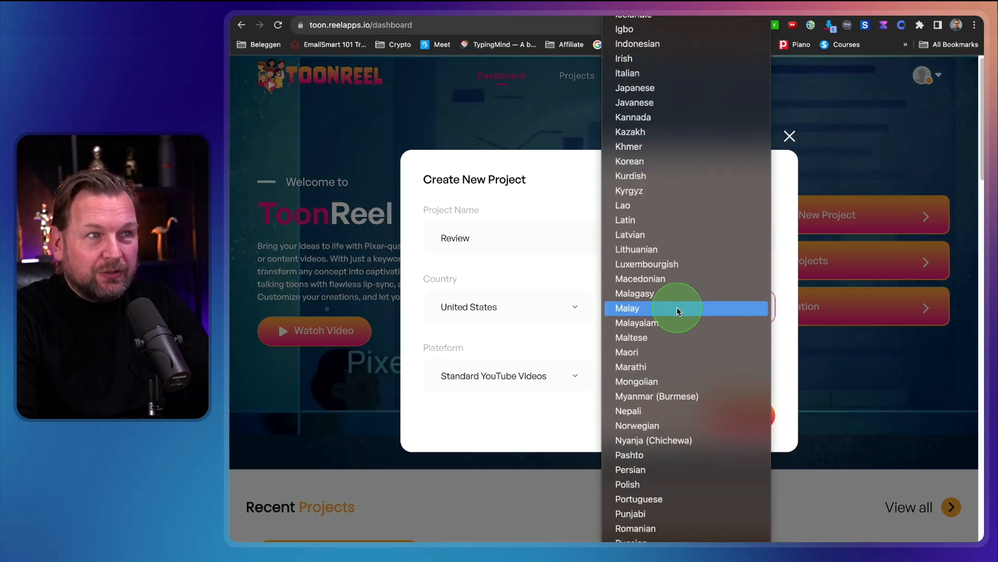
pyautogui.click(565, 218)
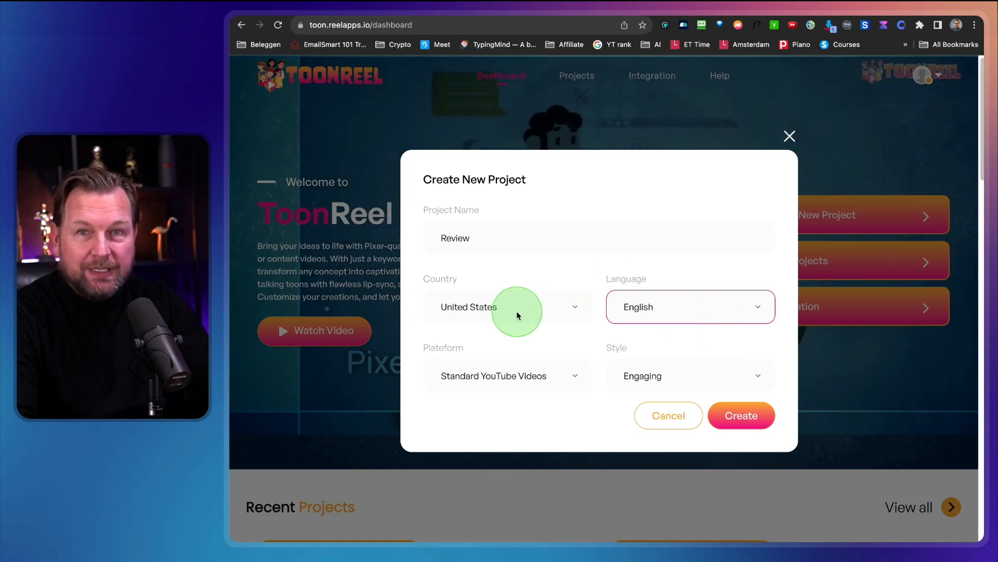
# Examine the platform and video format options offered for the new project.
pyautogui.click(506, 377)
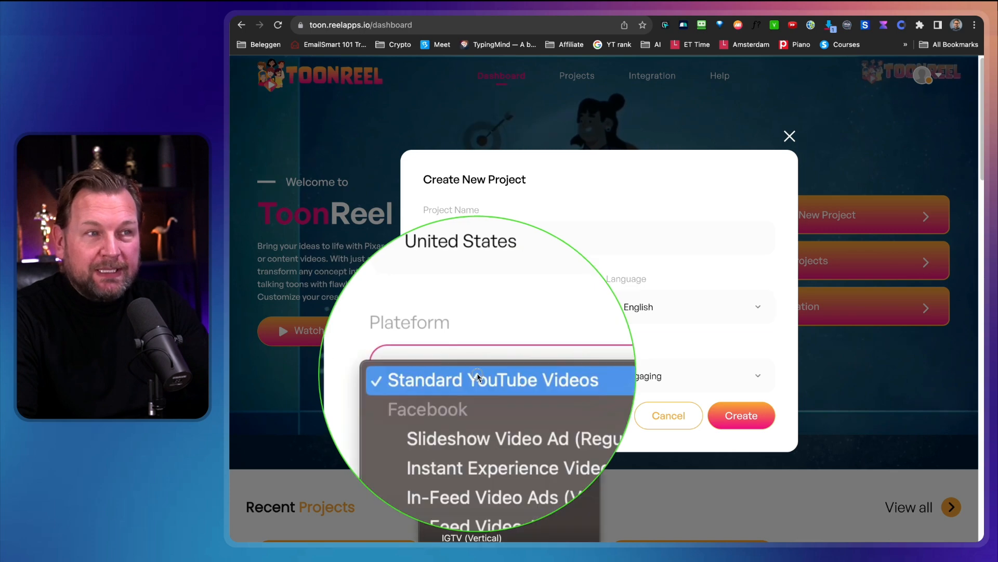
pyautogui.scroll(-3, 489, 405)
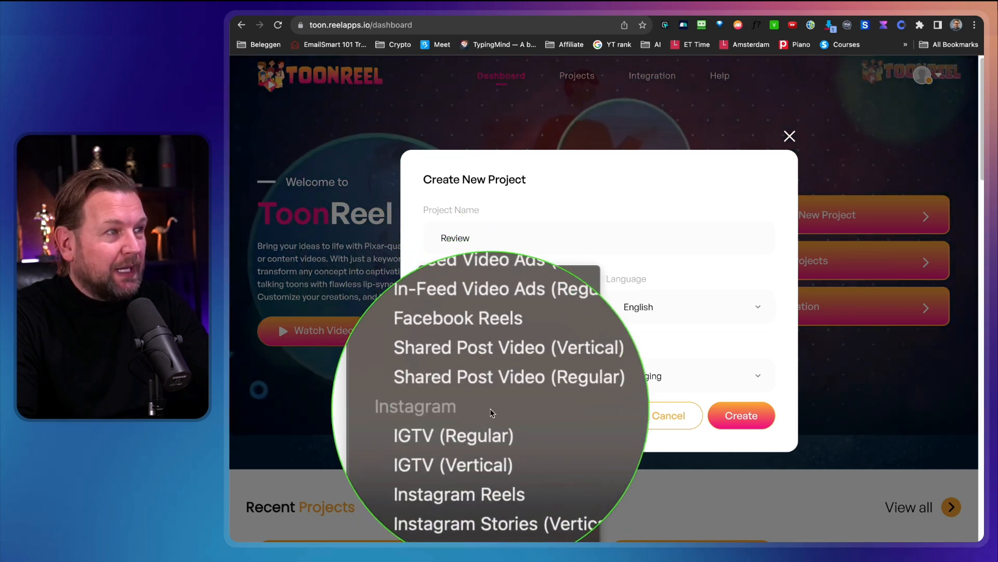
pyautogui.scroll(4, 490, 412)
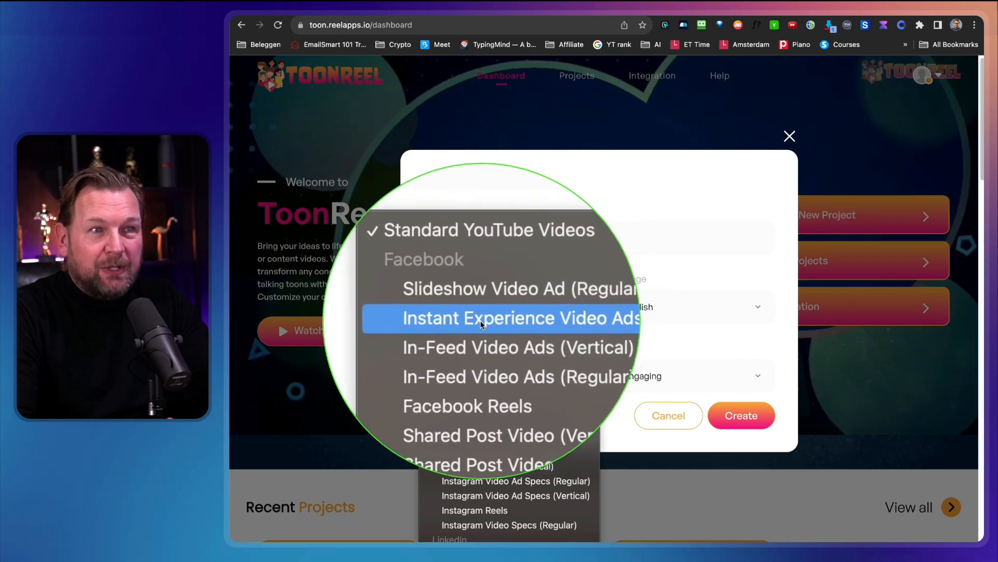
pyautogui.scroll(-3, 473, 323)
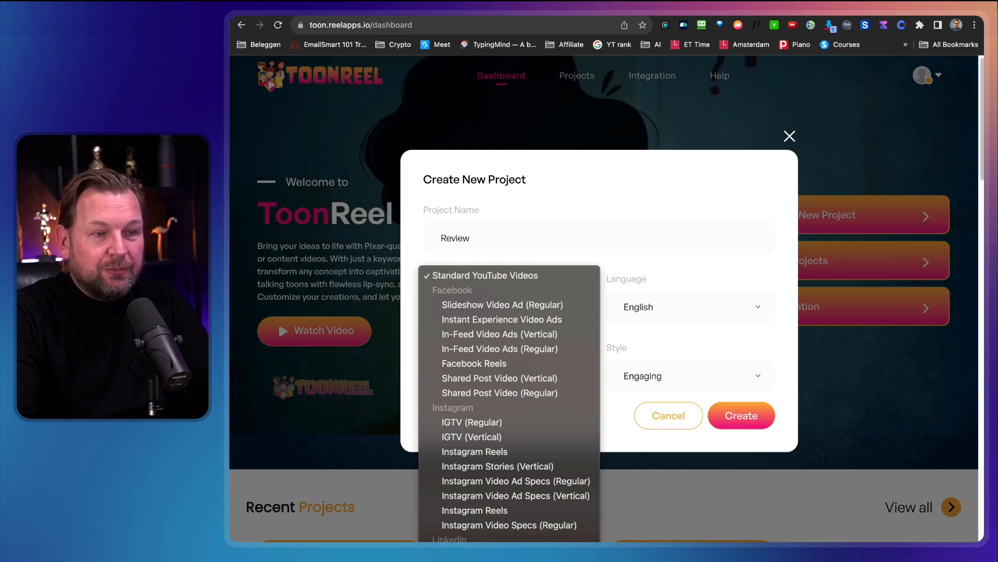
pyautogui.click(664, 234)
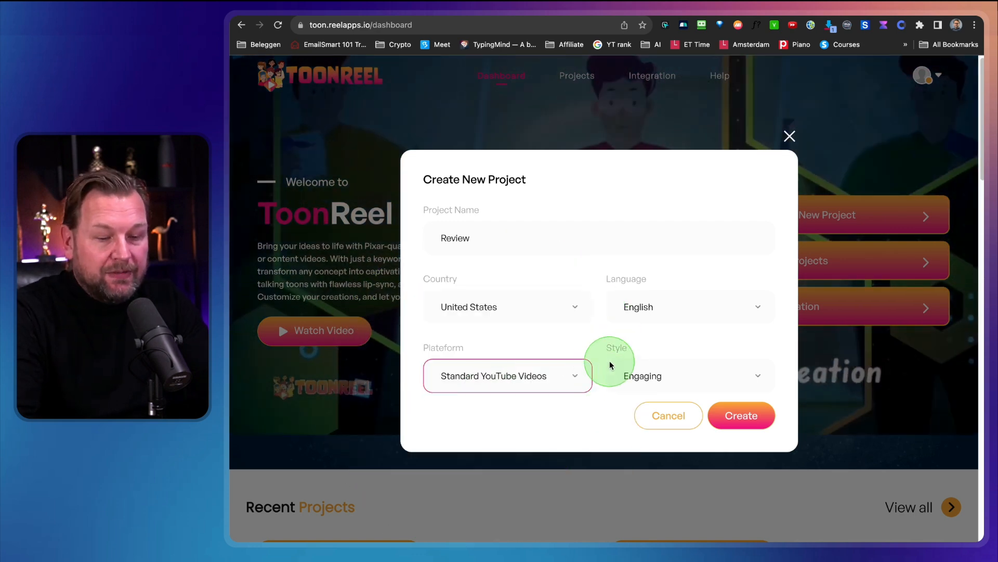
# Check the available video styles, keep Engaging, and create the project.
pyautogui.click(652, 377)
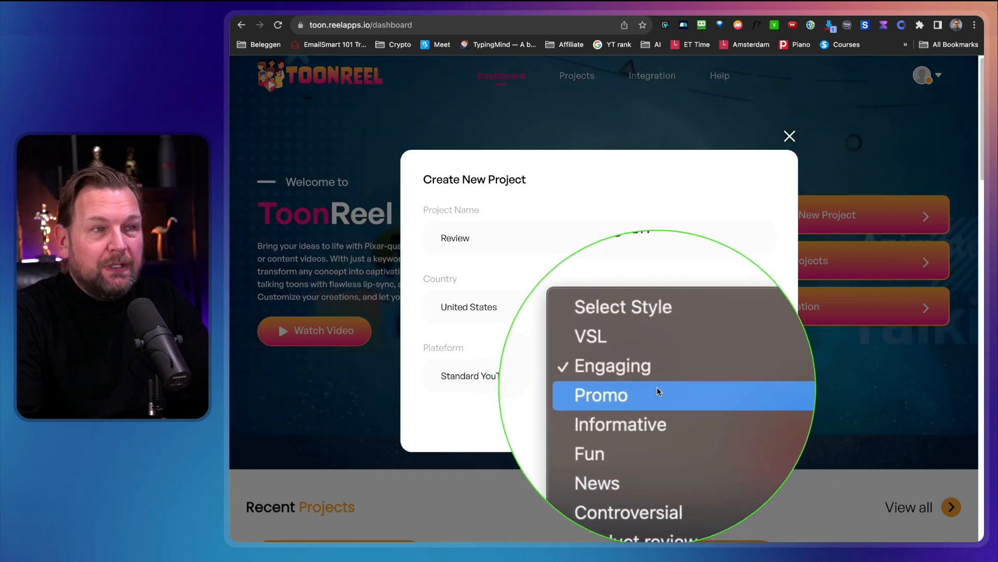
pyautogui.click(649, 383)
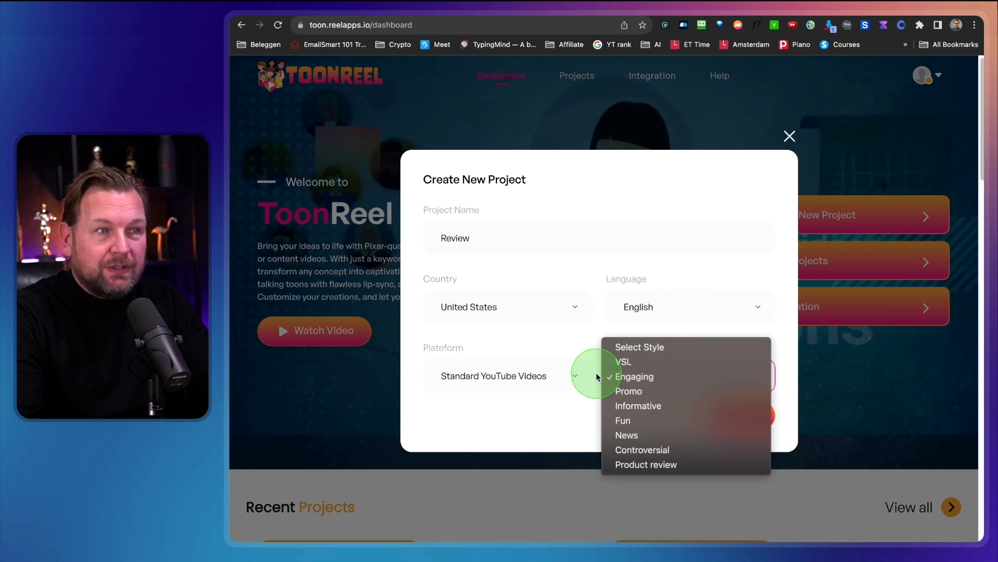
pyautogui.click(583, 335)
pyautogui.click(731, 412)
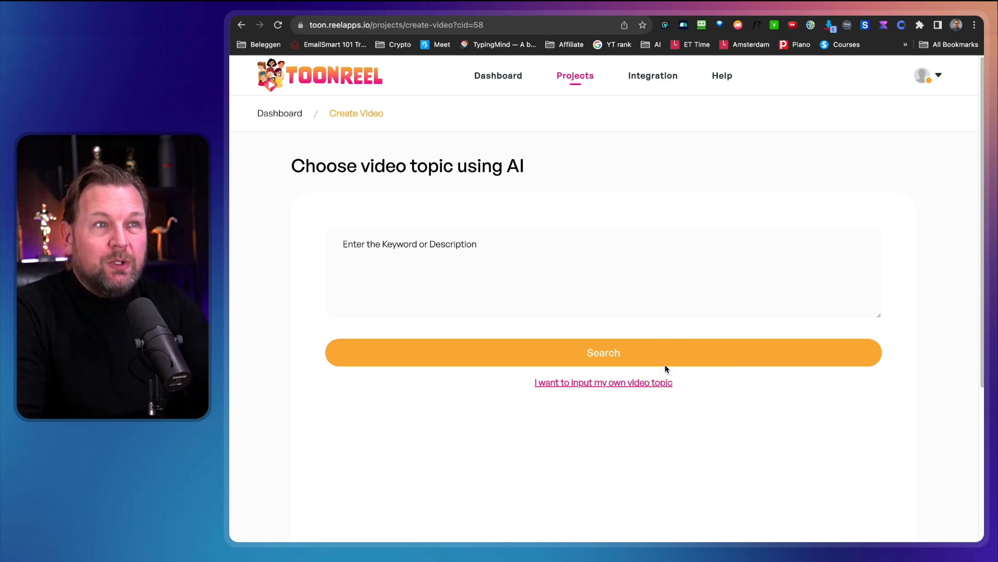
# Search for AI video topics using the description "How to become successful".
pyautogui.click(510, 283)
pyautogui.click(404, 245)
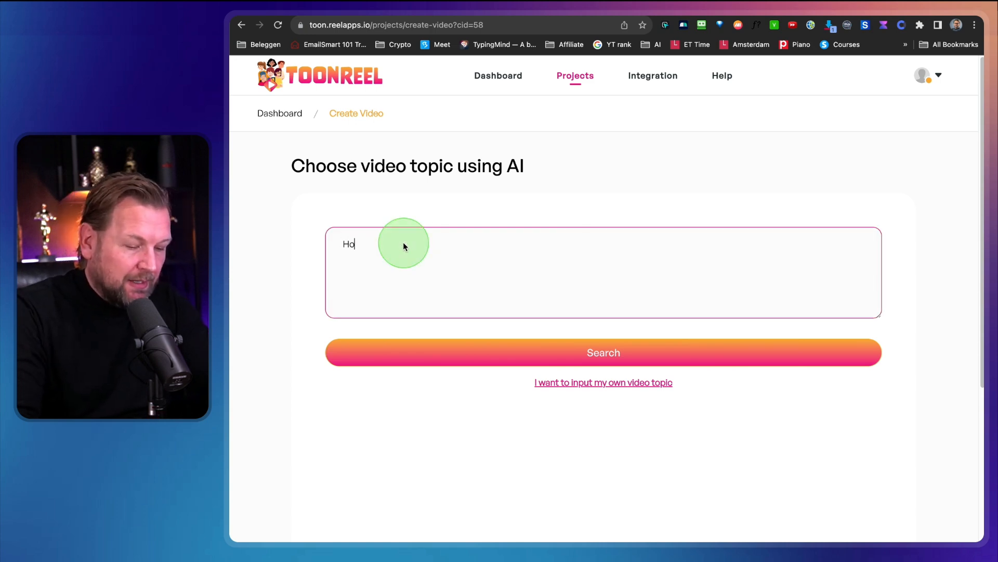
pyautogui.write('How to become succesful')
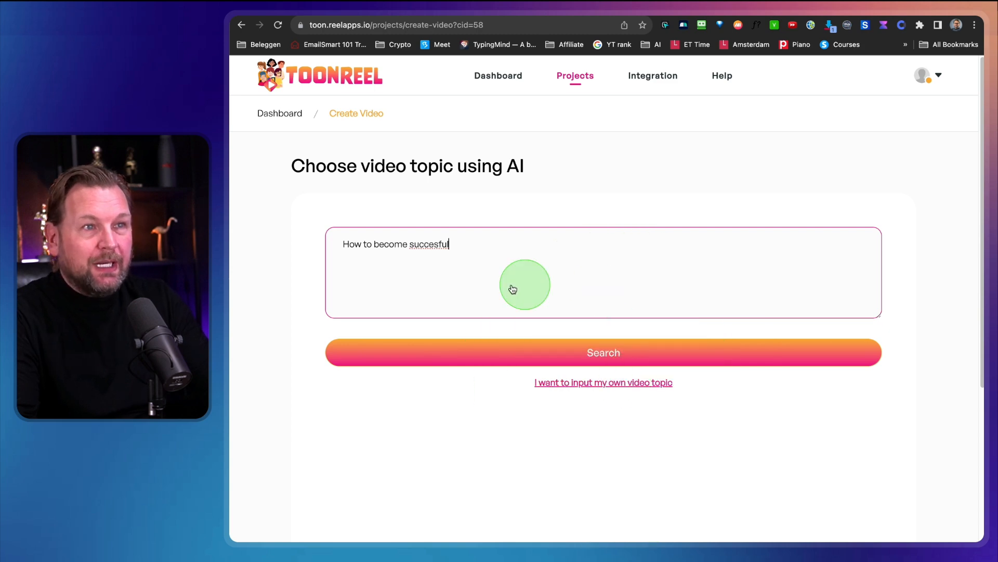
pyautogui.rightClick(433, 244)
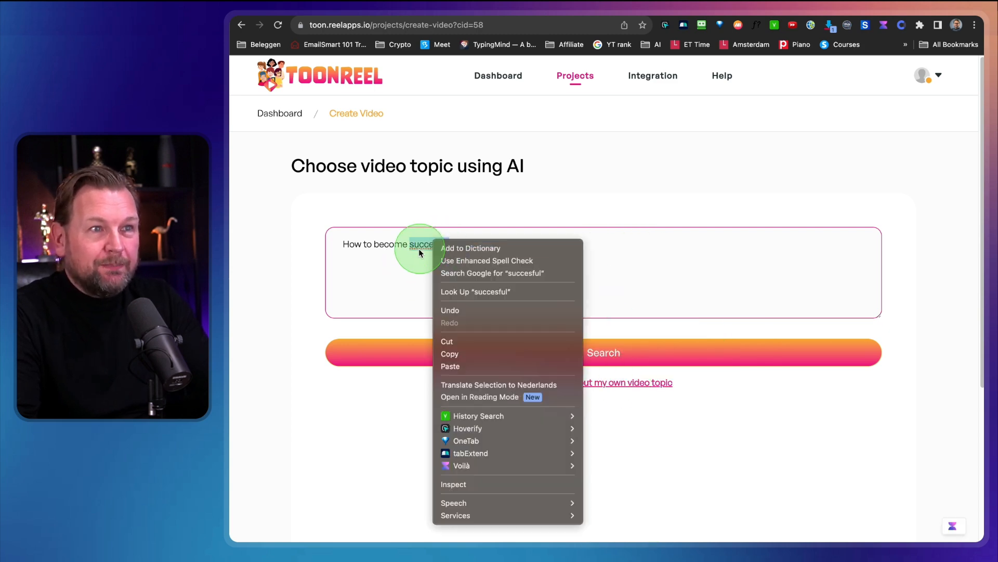
pyautogui.click(413, 274)
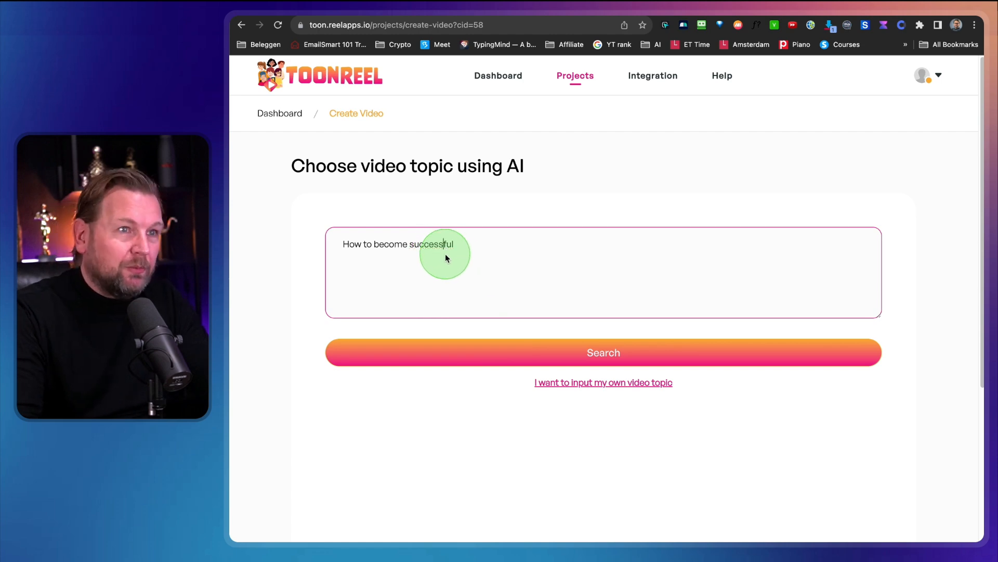
pyautogui.click(544, 345)
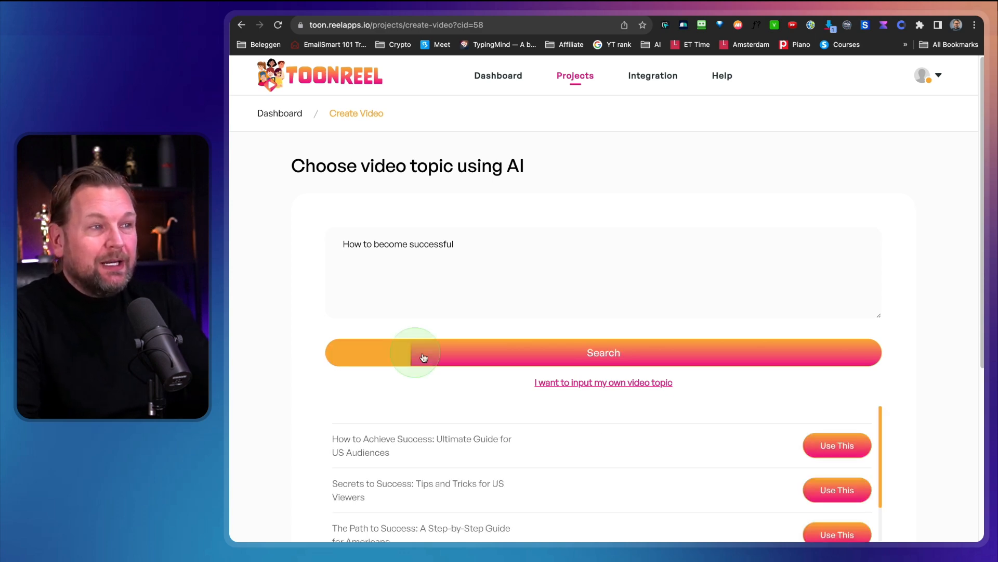
# Use the suggested topic "How to Achieve Success: Ultimate Guide for US Audiences" for the video.
pyautogui.scroll(-5, 419, 357)
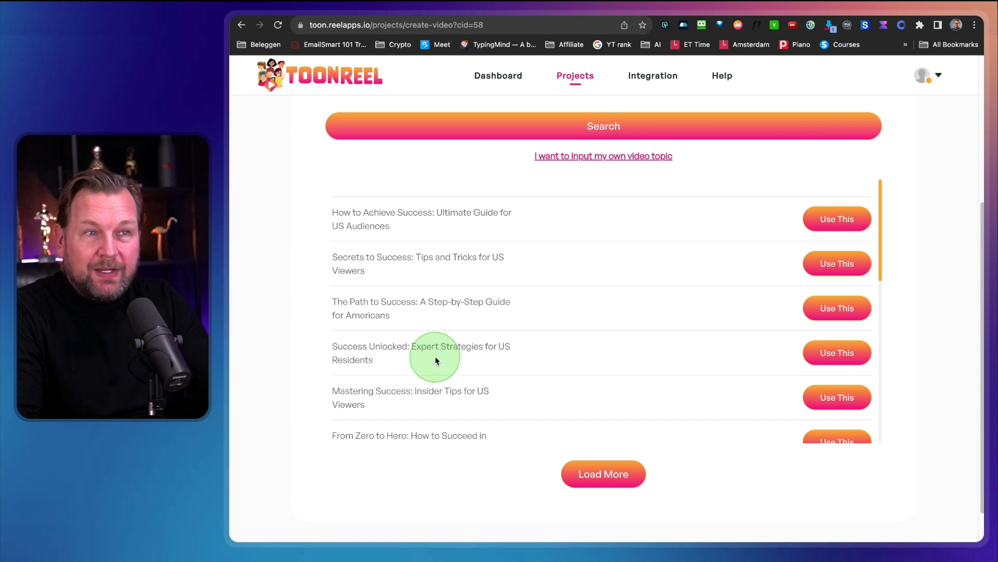
pyautogui.press('ctrl')
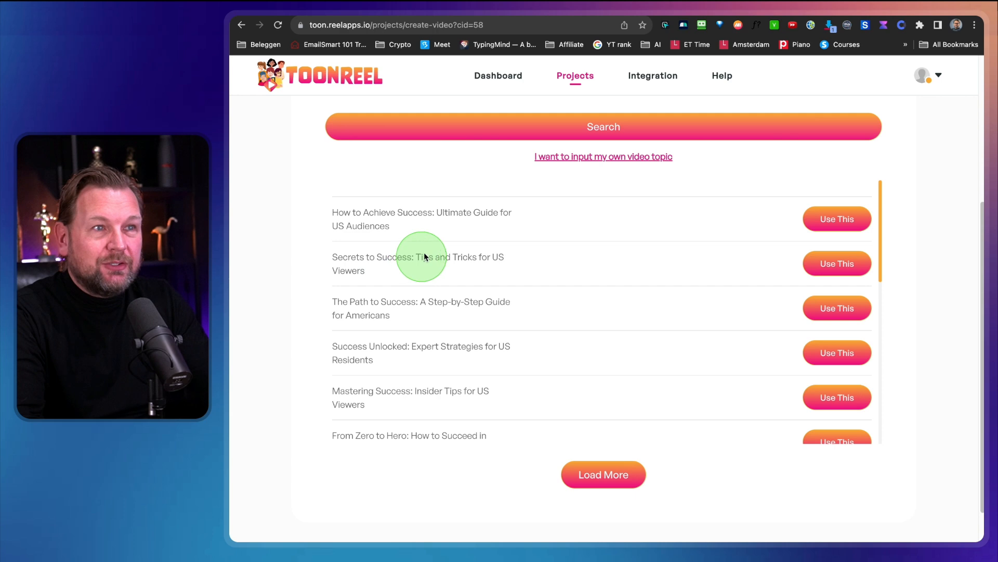
pyautogui.click(836, 220)
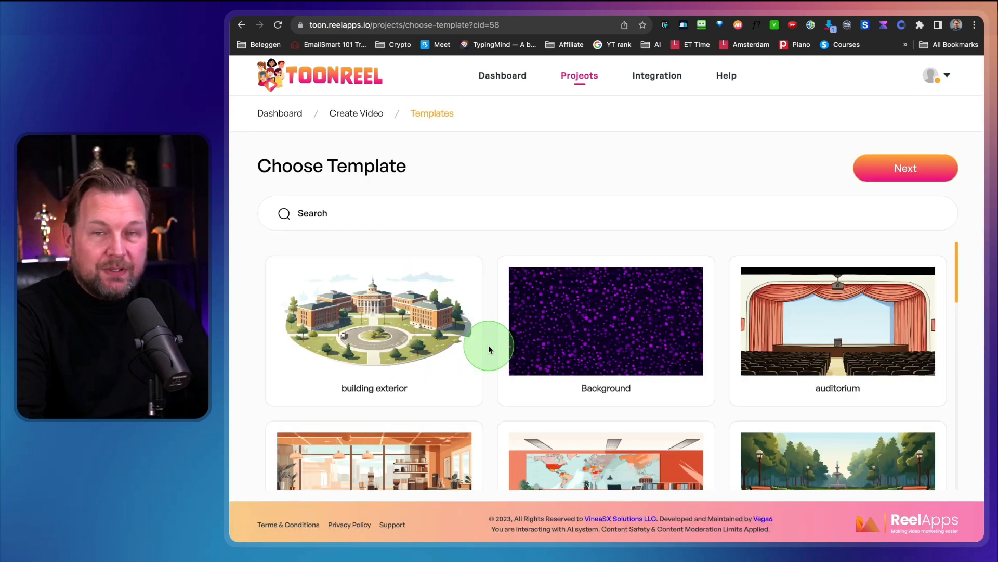
# Browse the gallery of scene templates from the building exterior to the blue color Background.
pyautogui.scroll(-3, 489, 344)
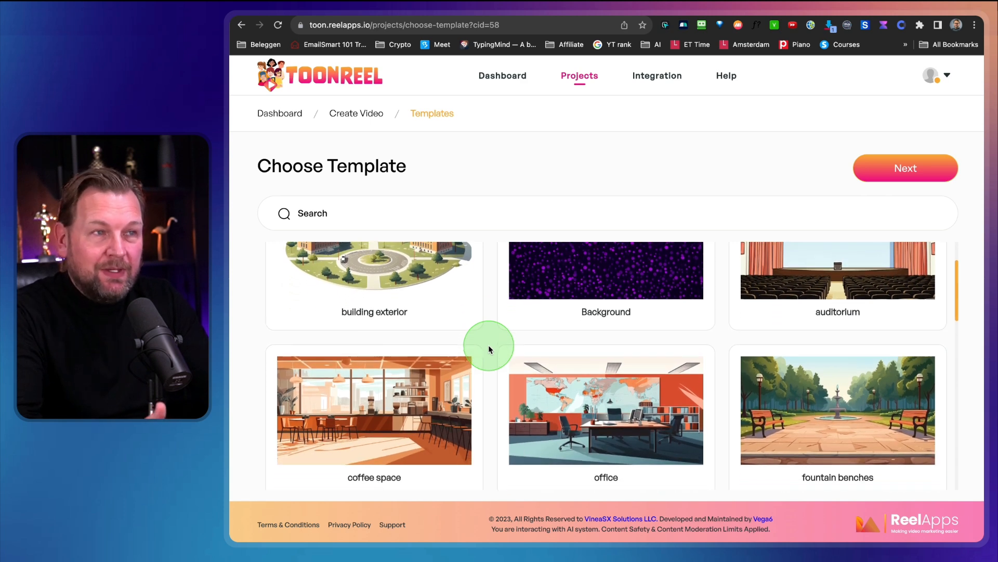
pyautogui.scroll(-1, 489, 345)
pyautogui.scroll(-2, 593, 401)
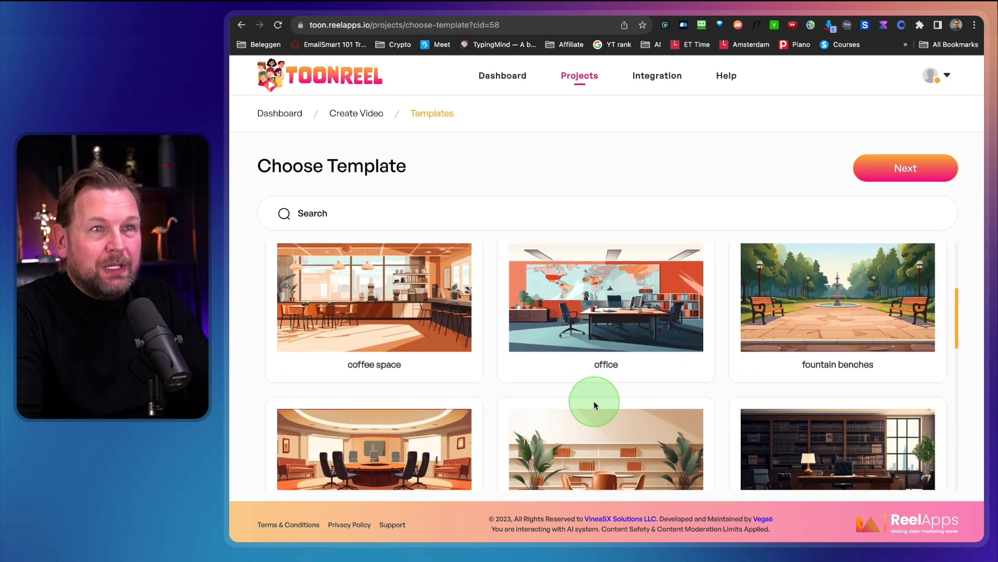
pyautogui.scroll(-4, 594, 401)
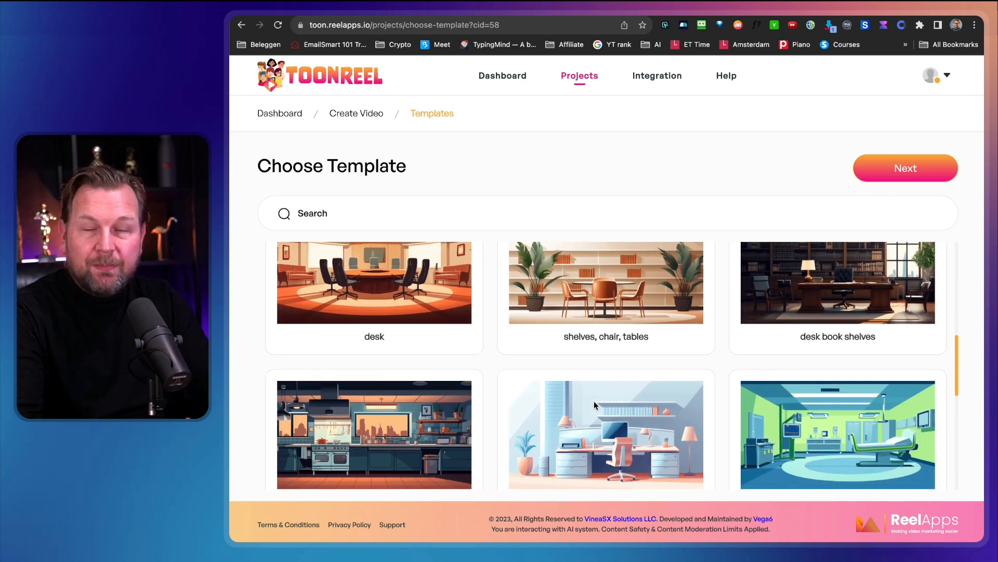
pyautogui.scroll(-2, 594, 401)
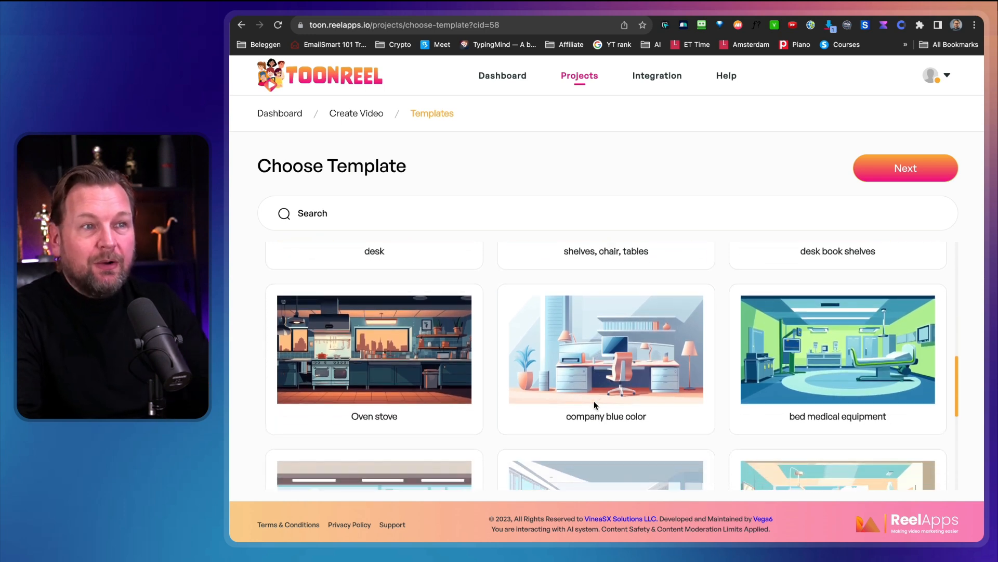
pyautogui.scroll(-3, 594, 401)
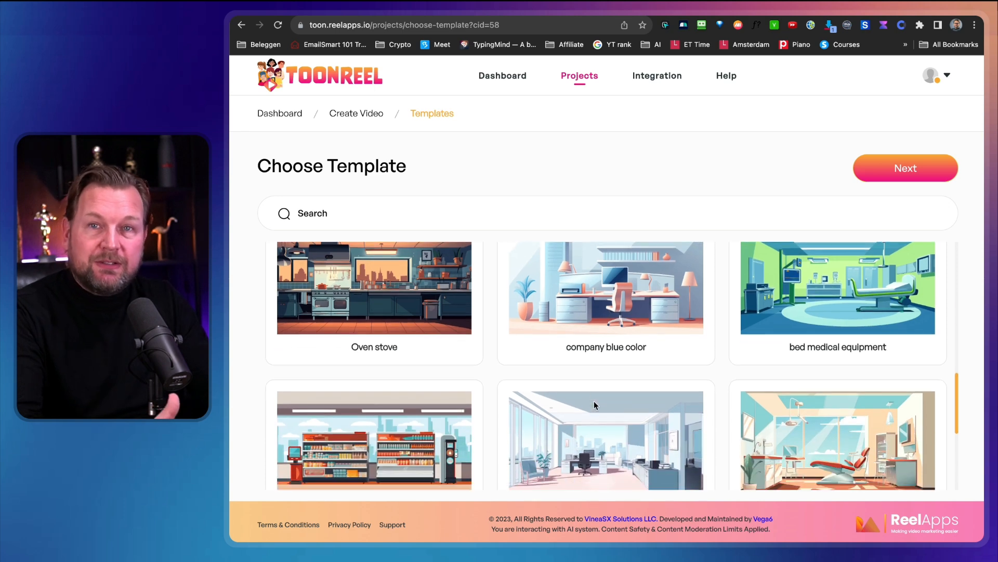
pyautogui.scroll(-1, 594, 401)
pyautogui.scroll(-3, 594, 405)
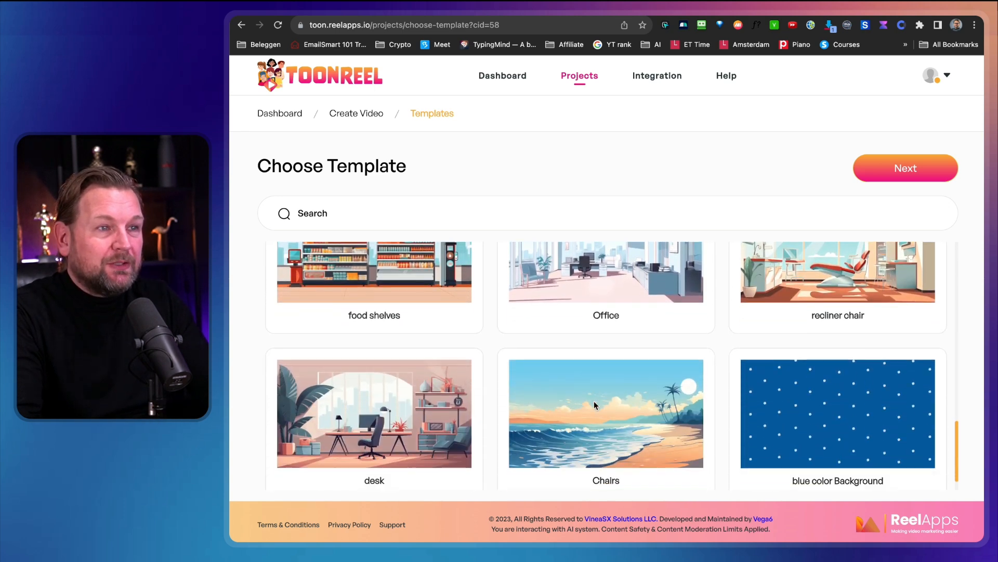
# Select the desk template showing a conference room with black chairs around a round table.
pyautogui.scroll(4, 594, 405)
pyautogui.scroll(8, 593, 401)
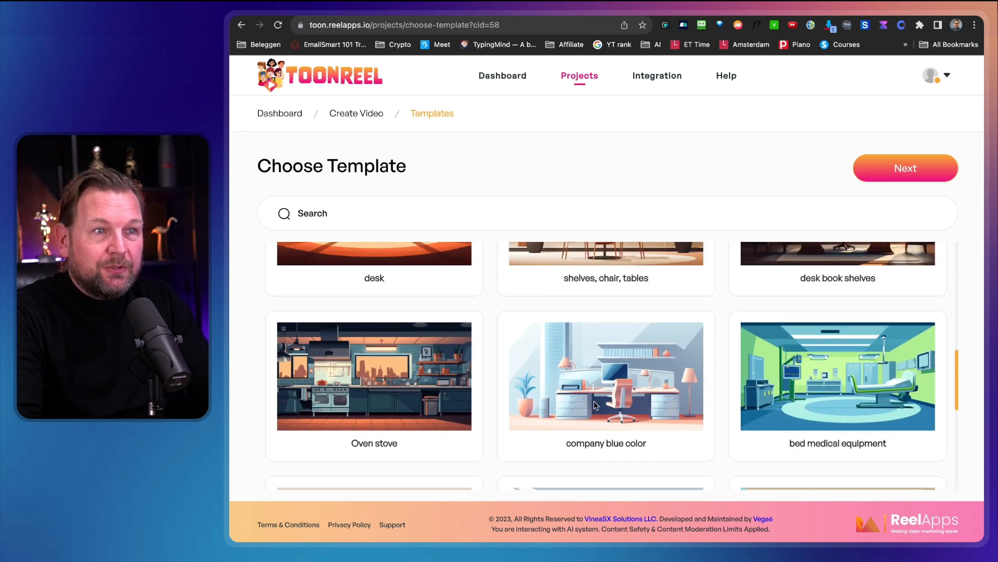
pyautogui.click(358, 426)
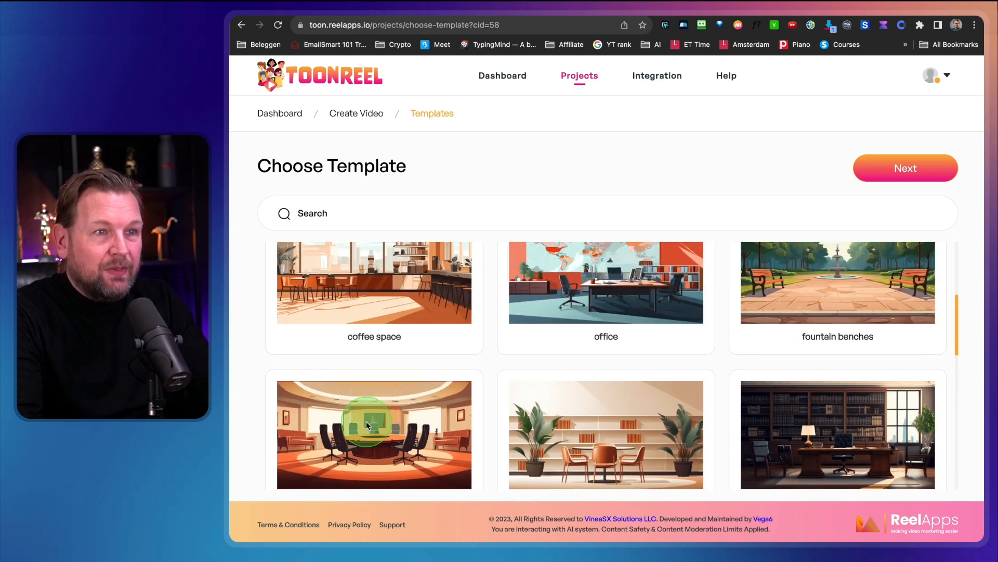
pyautogui.click(461, 437)
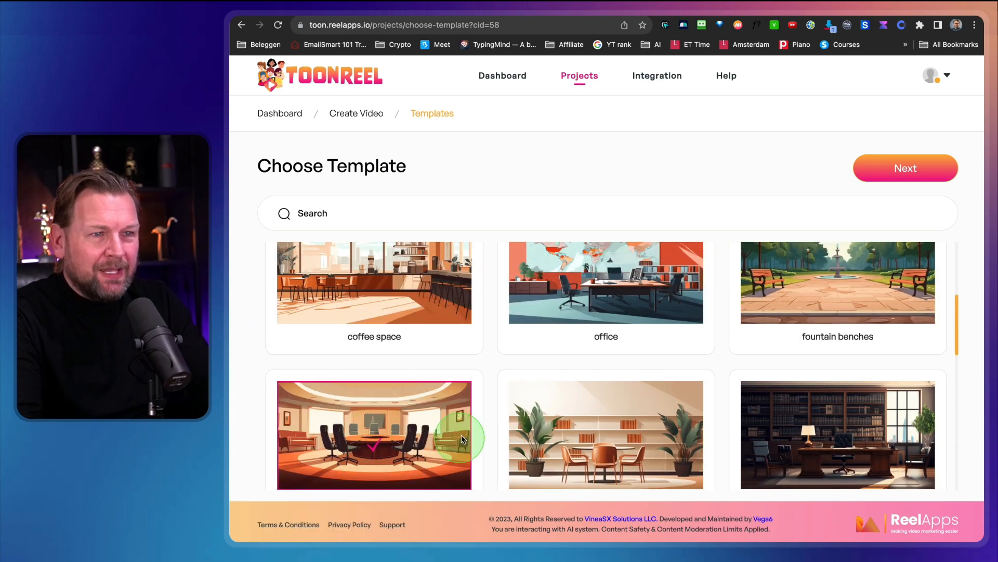
# Keep the conference room template and continue to the character selection.
pyautogui.scroll(-3, 445, 368)
pyautogui.scroll(2, 609, 285)
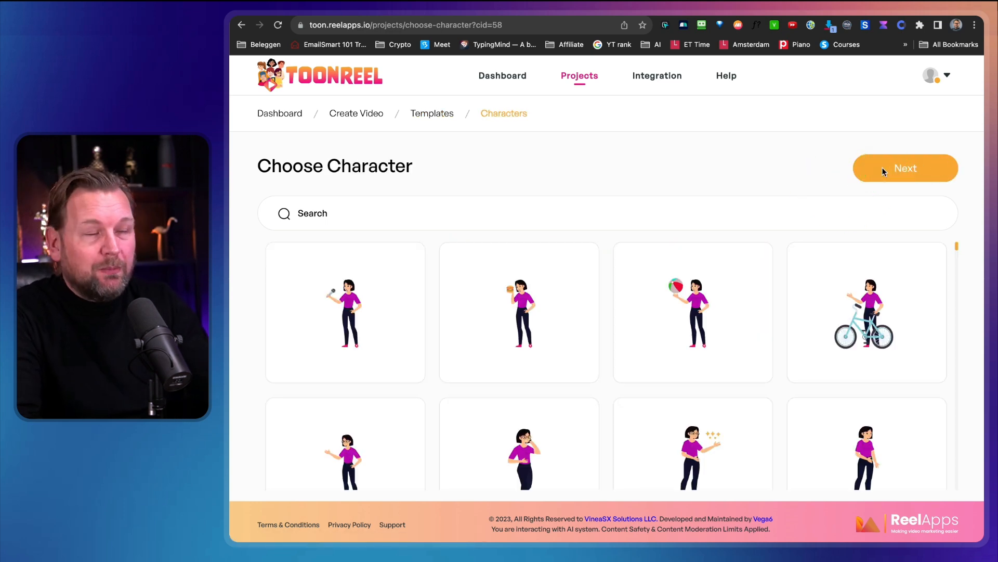
pyautogui.click(711, 306)
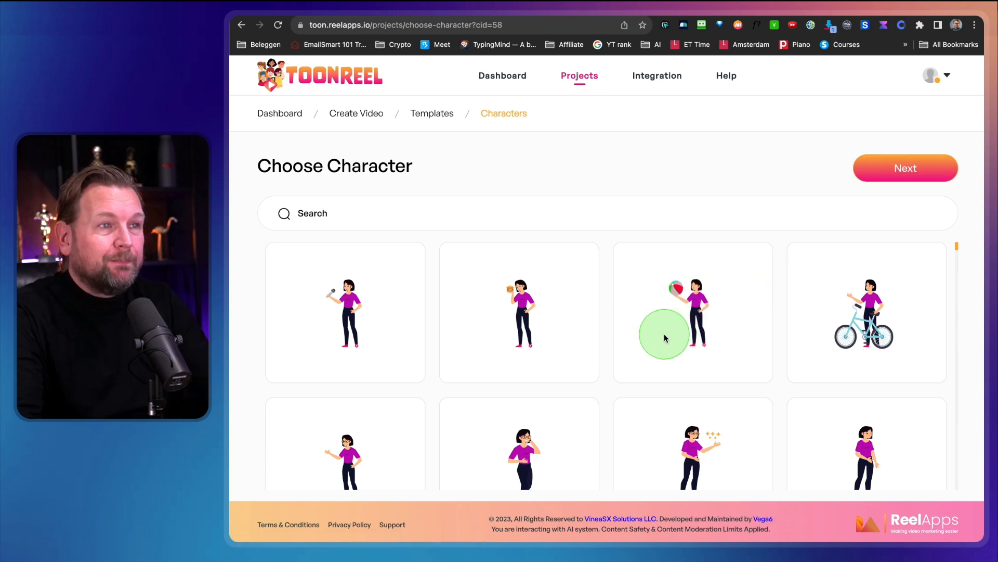
# Browse the character gallery from the woman in the purple top to the bearded man in the yellow vest.
pyautogui.scroll(-3, 657, 340)
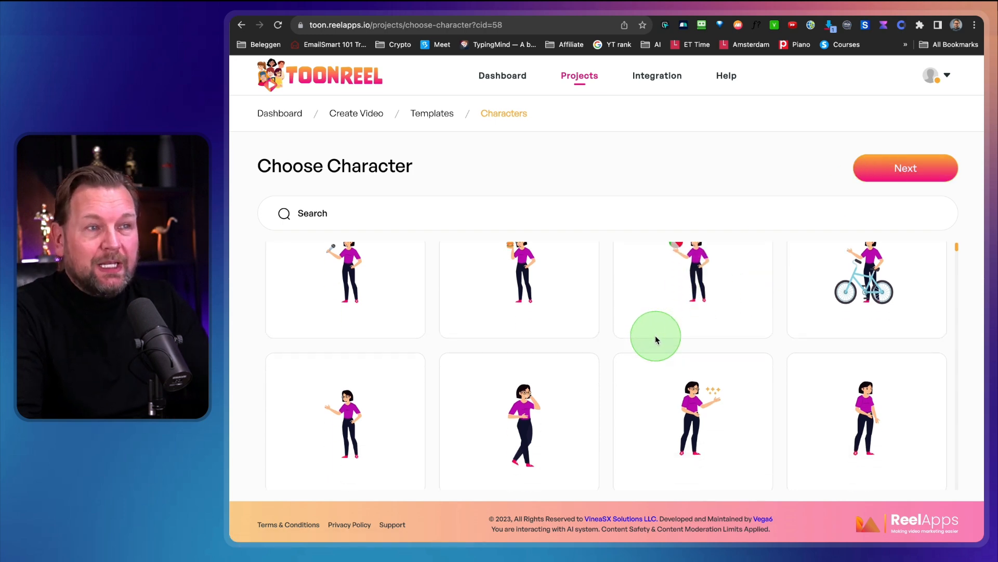
pyautogui.scroll(-10, 656, 339)
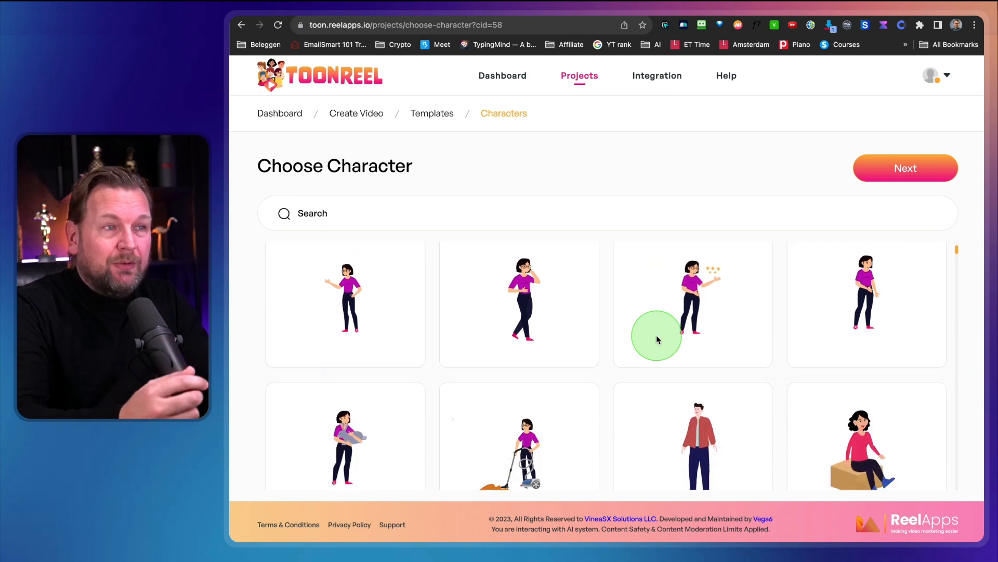
pyautogui.scroll(-10, 617, 361)
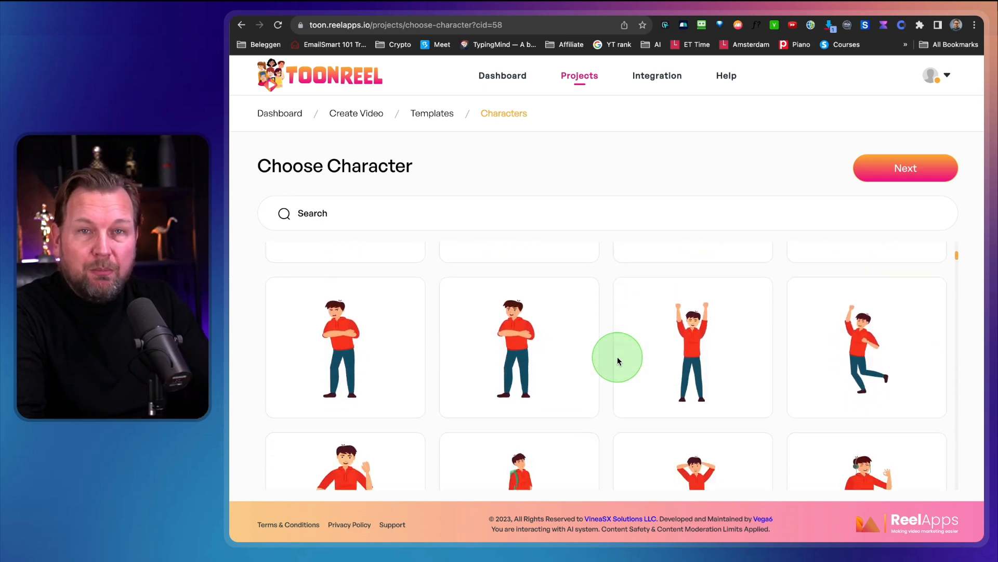
pyautogui.scroll(-15, 617, 360)
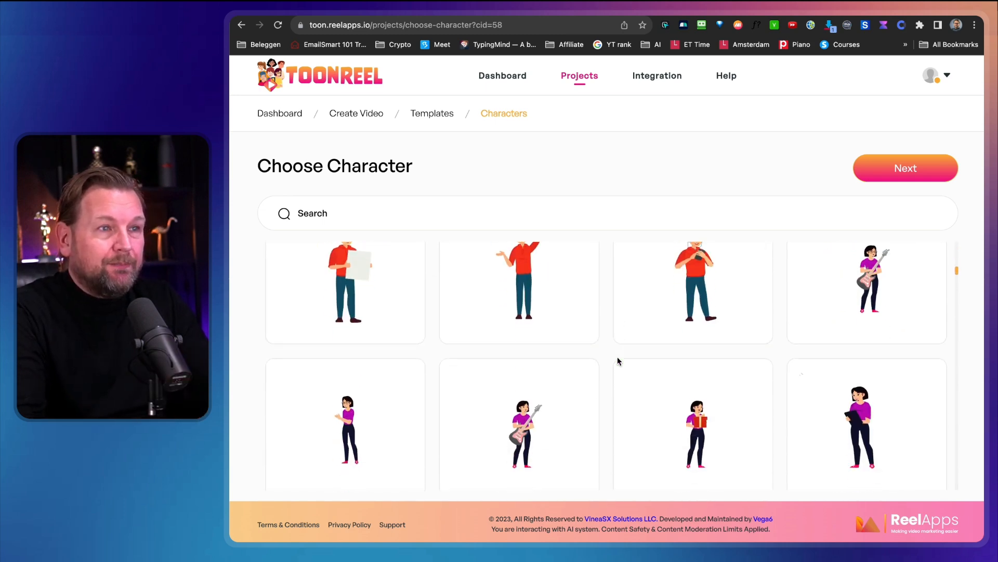
pyautogui.scroll(-15, 618, 360)
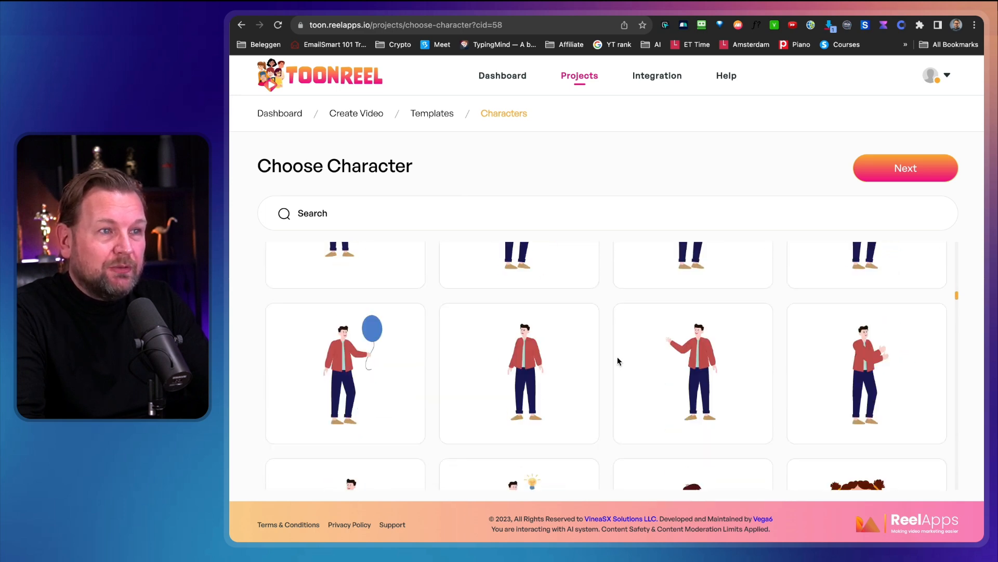
pyautogui.scroll(-15, 617, 360)
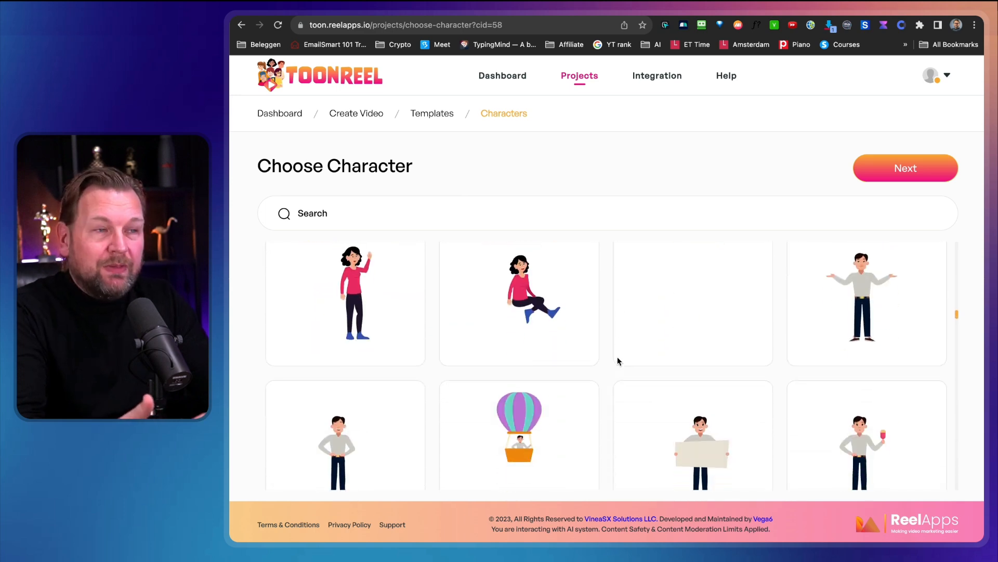
pyautogui.scroll(-10, 618, 360)
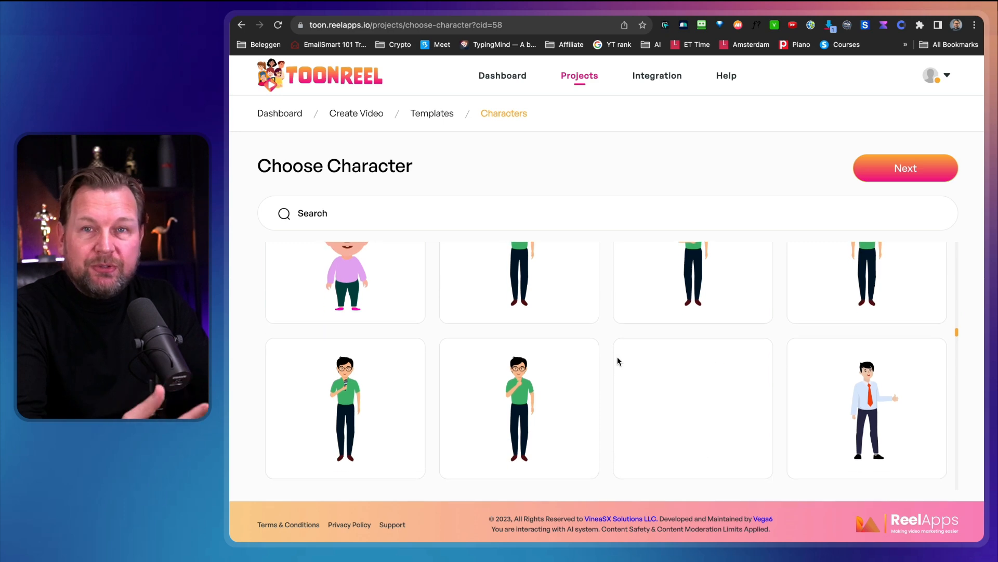
pyautogui.scroll(-10, 617, 361)
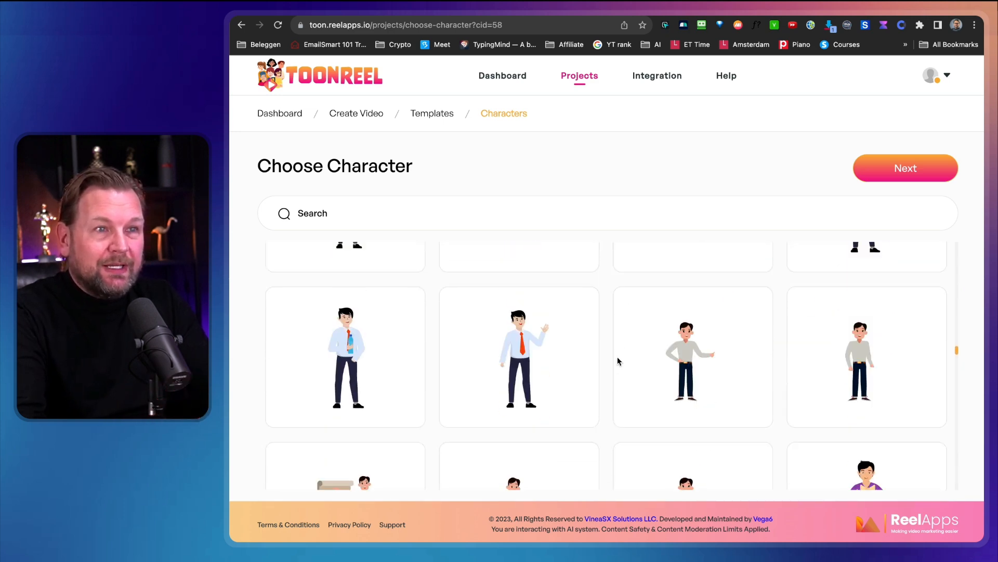
pyautogui.scroll(-7, 618, 358)
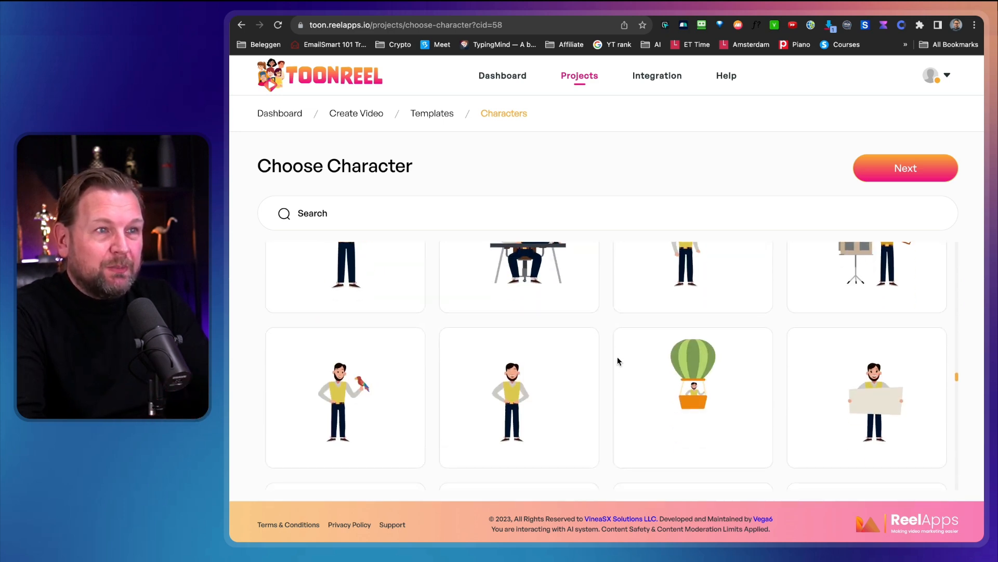
# Choose the bearded man in the yellow vest as the character and continue to script creation.
pyautogui.scroll(-3, 618, 359)
pyautogui.scroll(7, 618, 358)
pyautogui.scroll(6, 618, 360)
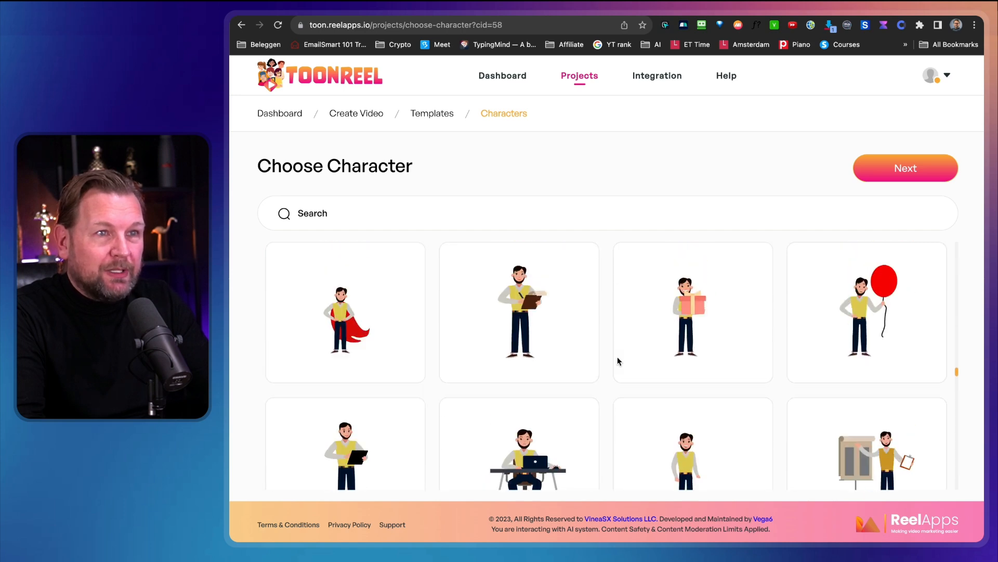
pyautogui.scroll(-2, 617, 361)
pyautogui.scroll(-6, 618, 359)
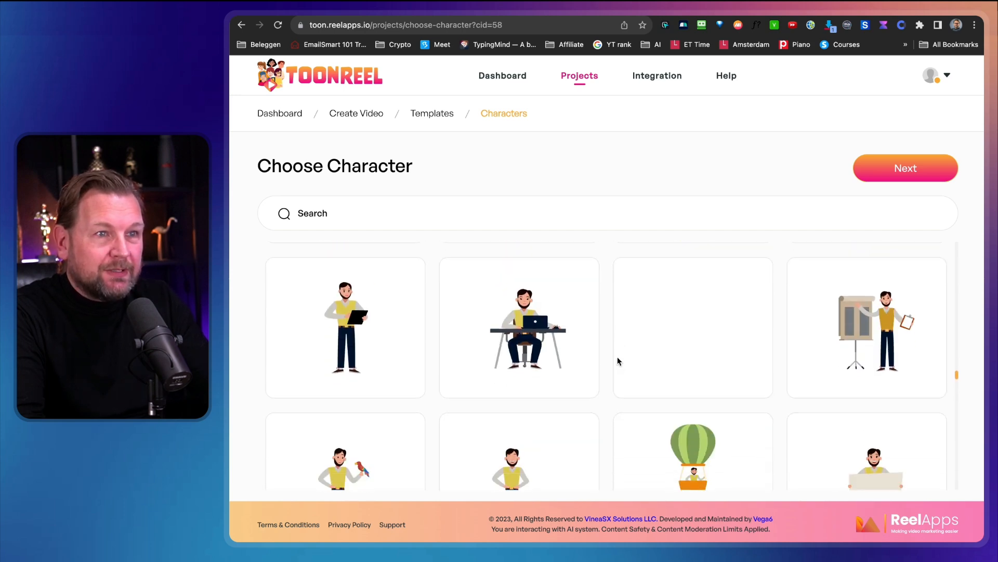
pyautogui.click(500, 352)
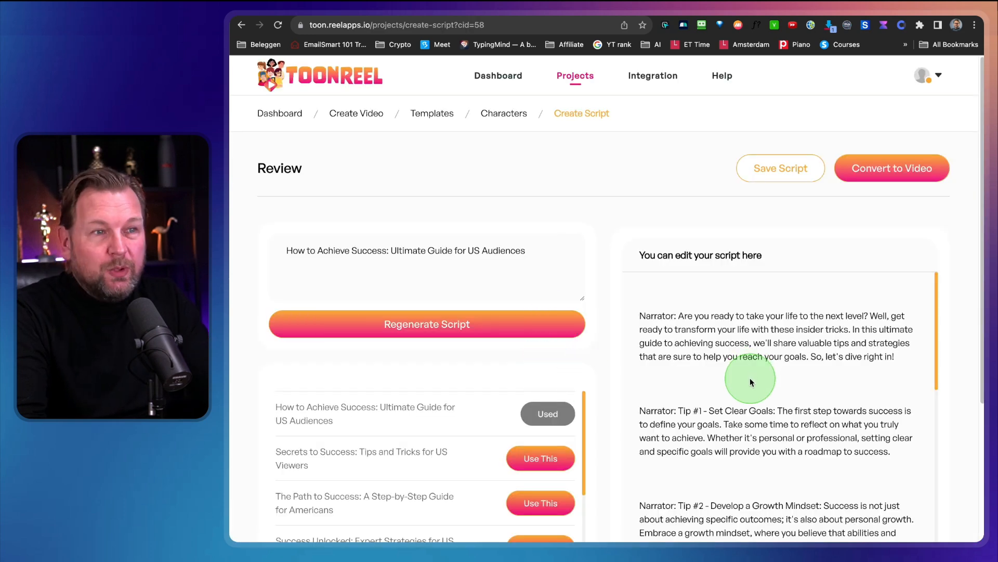
# Read through the generated narrator script from the introduction to the closing summary.
pyautogui.scroll(-2, 962, 299)
pyautogui.scroll(-4, 962, 301)
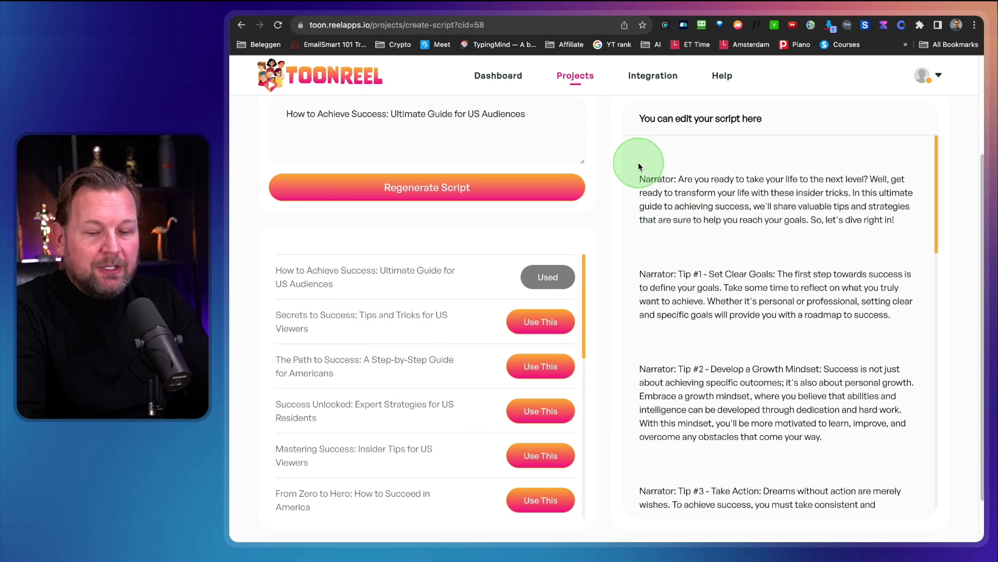
pyautogui.moveTo(633, 156); pyautogui.dragTo(925, 519)
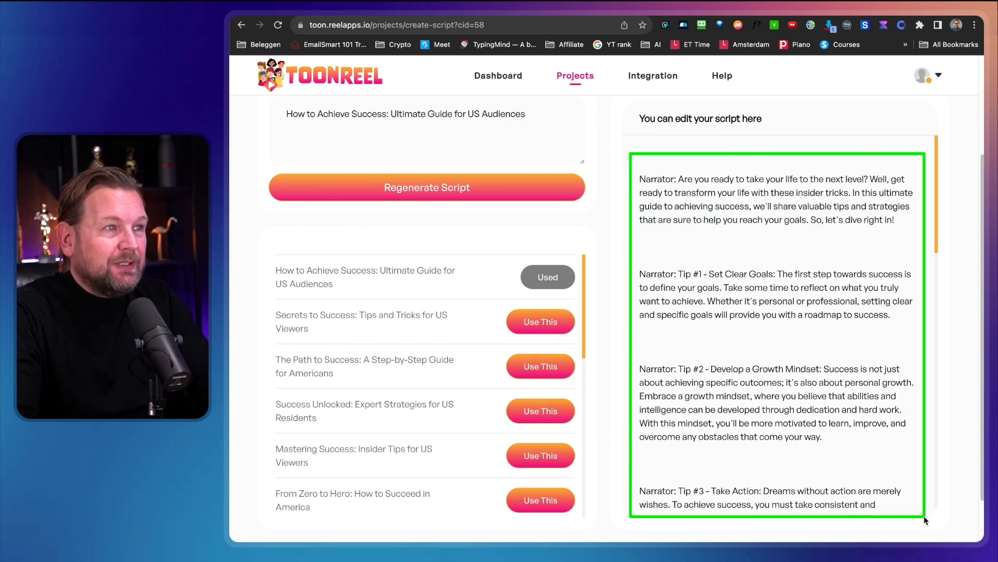
pyautogui.scroll(-2, 811, 406)
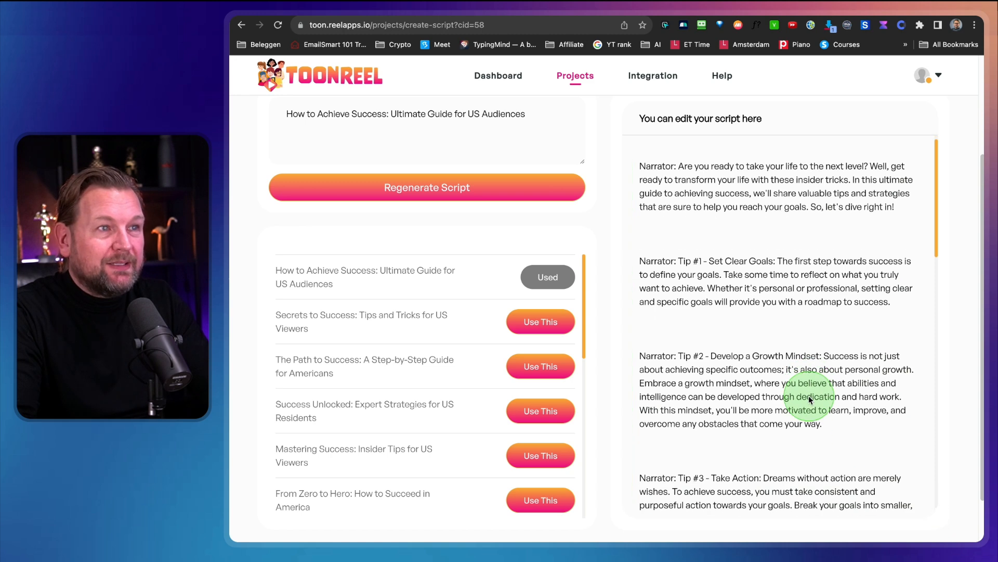
pyautogui.scroll(-5, 810, 399)
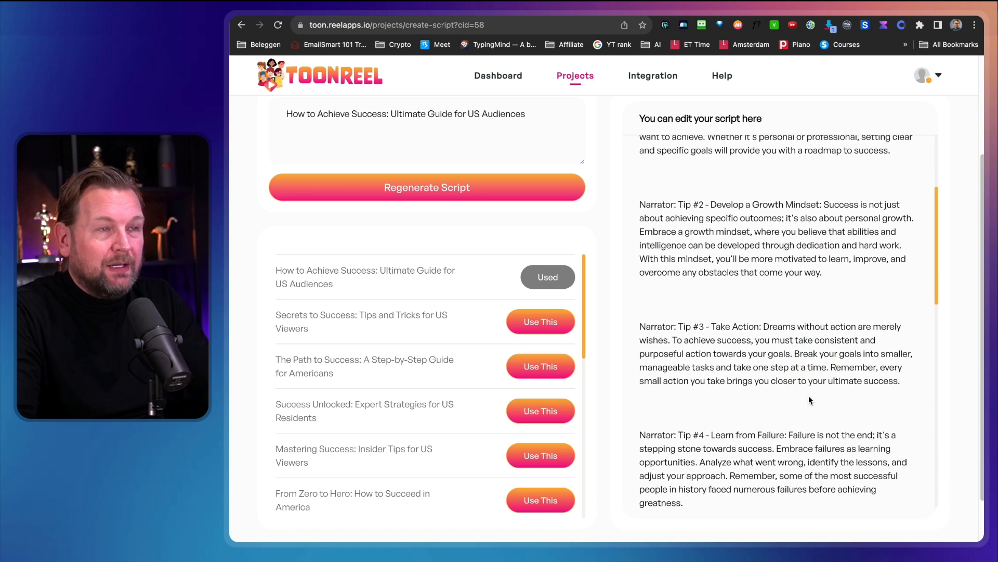
pyautogui.scroll(-6, 809, 400)
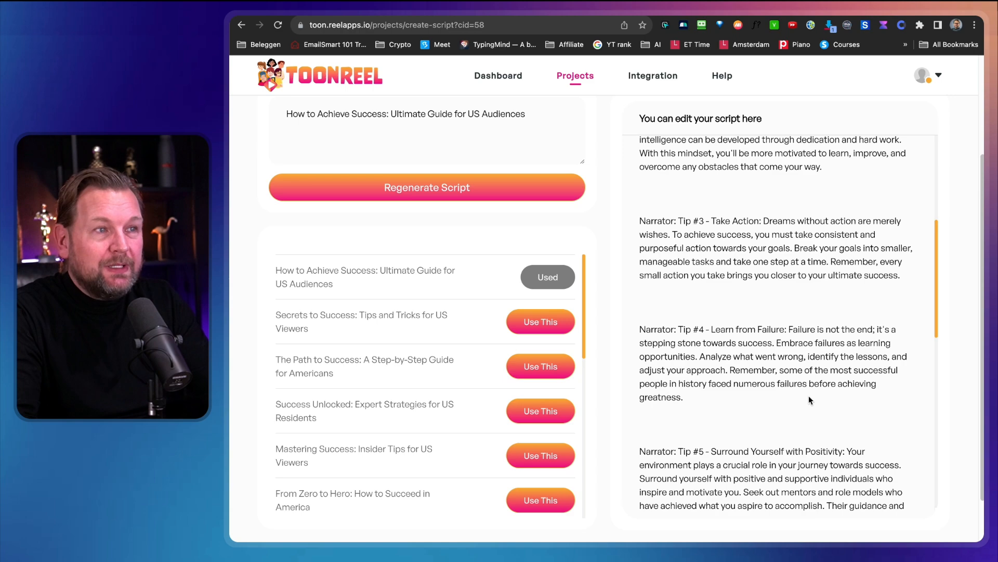
pyautogui.scroll(-13, 809, 399)
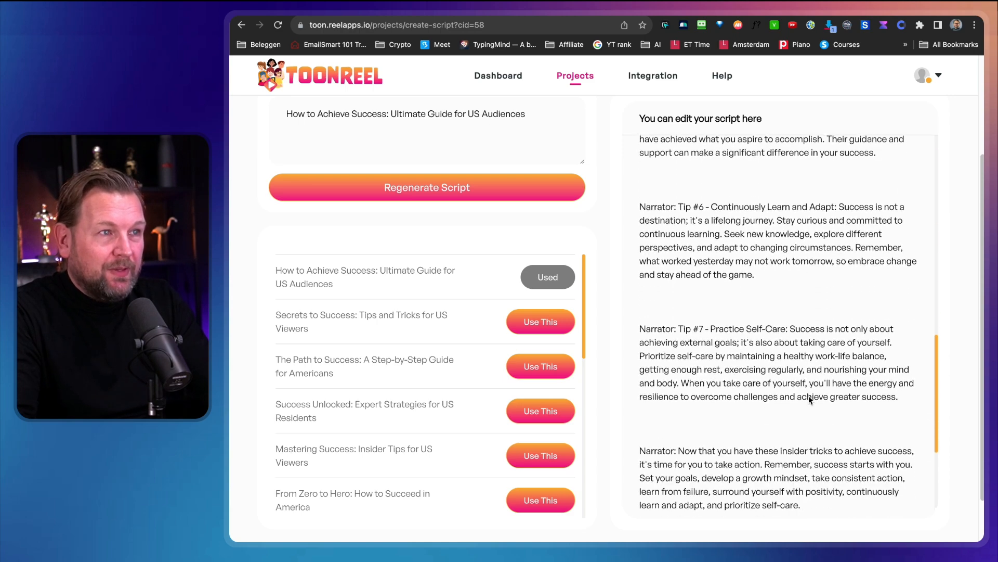
pyautogui.scroll(20, 809, 400)
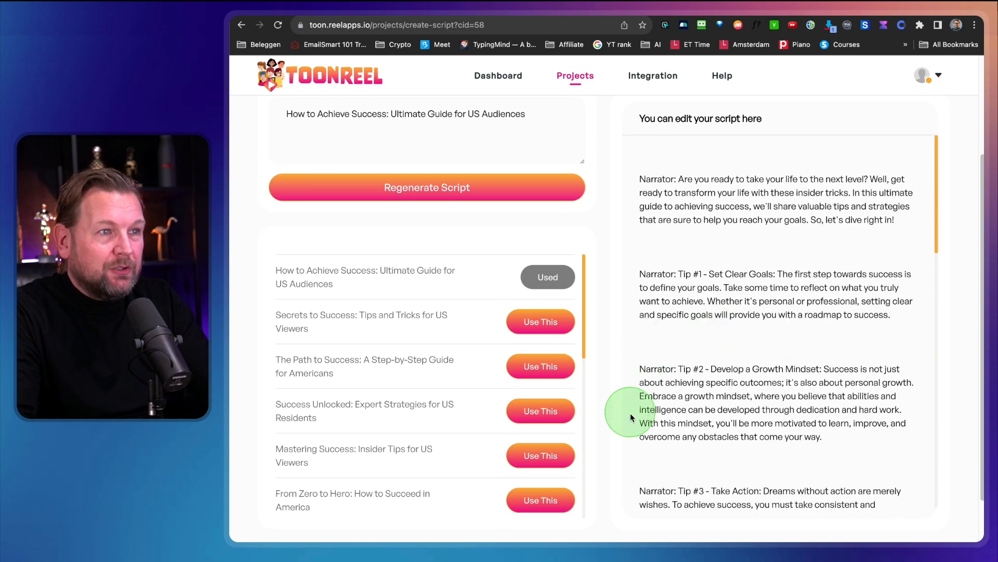
# Delete the script text from Tip #3 through the closing narration.
pyautogui.moveTo(640, 465); pyautogui.dragTo(888, 495)
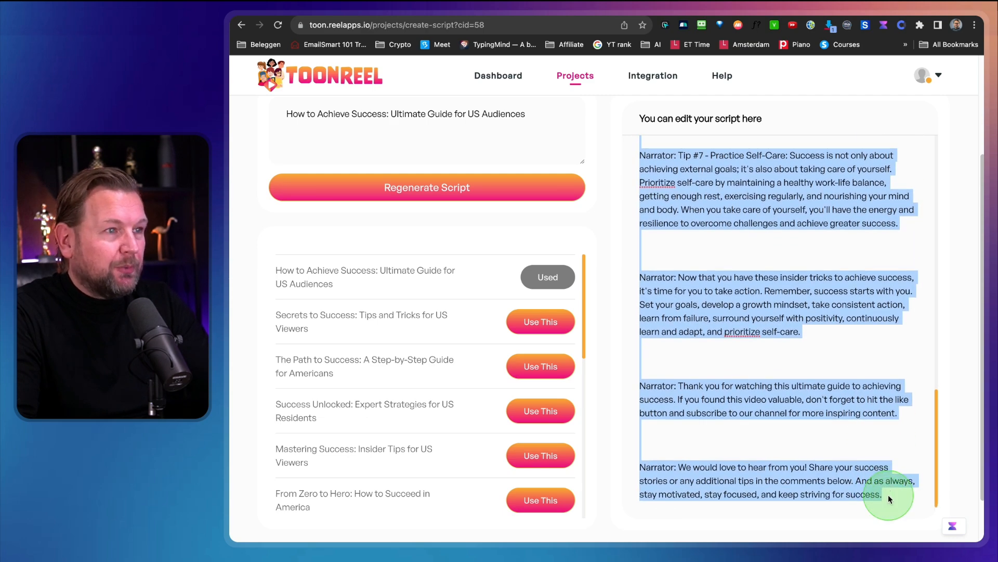
pyautogui.press('BackSpace')
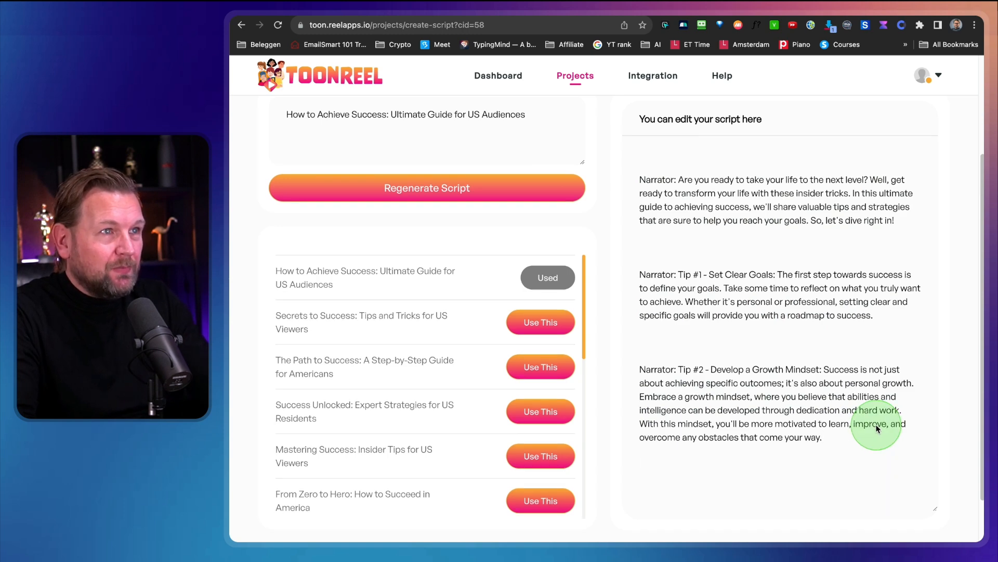
# Convert the shortened script to video and open the project awaiting customization in the editor.
pyautogui.scroll(3, 876, 428)
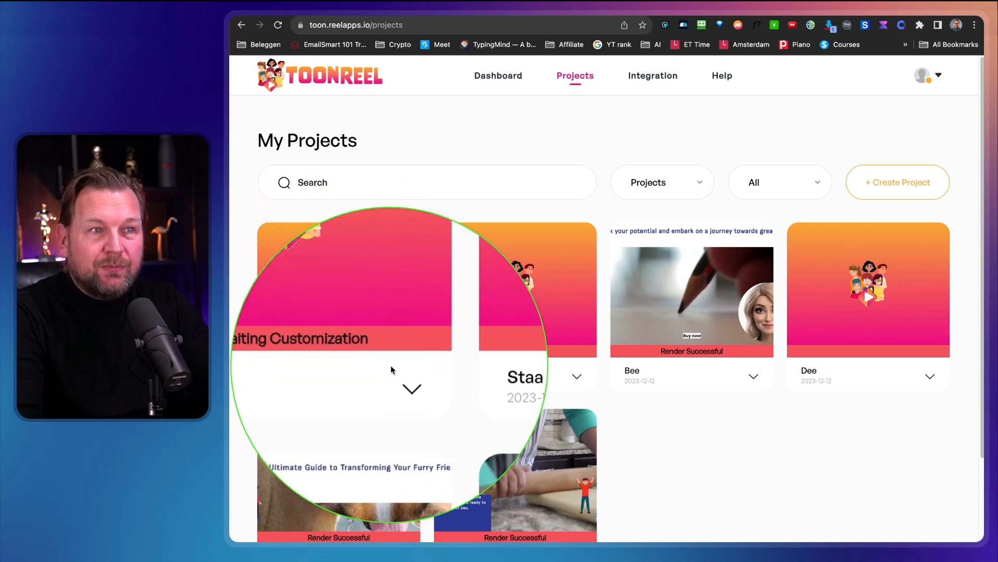
pyautogui.click(351, 399)
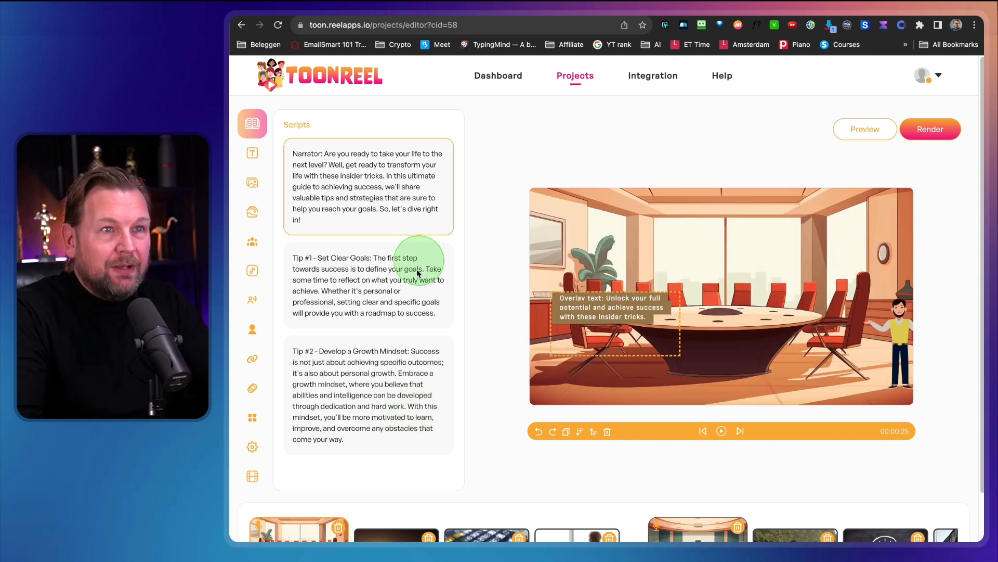
pyautogui.scroll(-2, 473, 494)
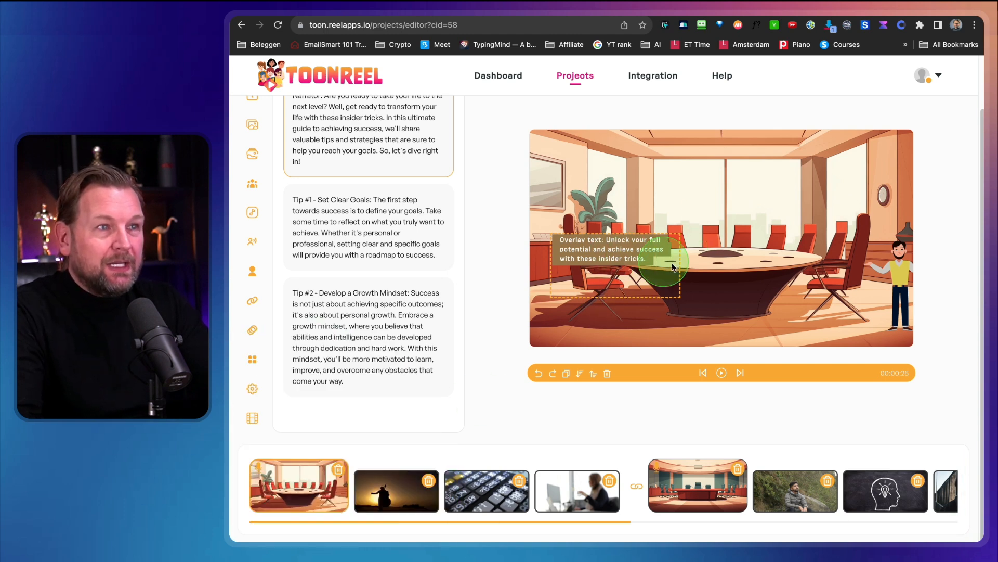
# Enlarge the character in the first scene to most of the scene height and place him beside the table's right end.
pyautogui.moveTo(904, 277); pyautogui.dragTo(802, 246)
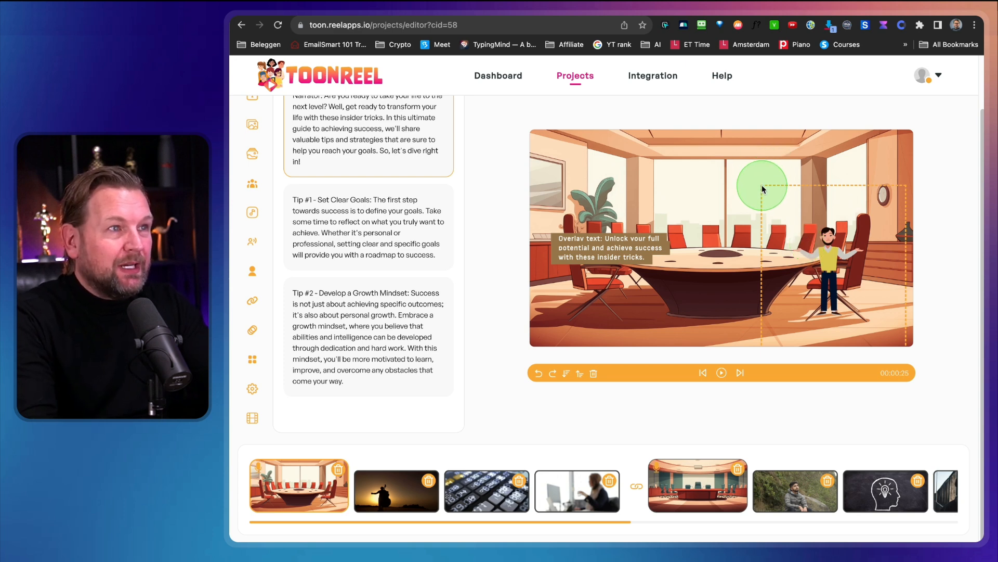
pyautogui.moveTo(760, 186); pyautogui.dragTo(603, 119)
pyautogui.moveTo(723, 210); pyautogui.dragTo(799, 217)
pyautogui.click(581, 237)
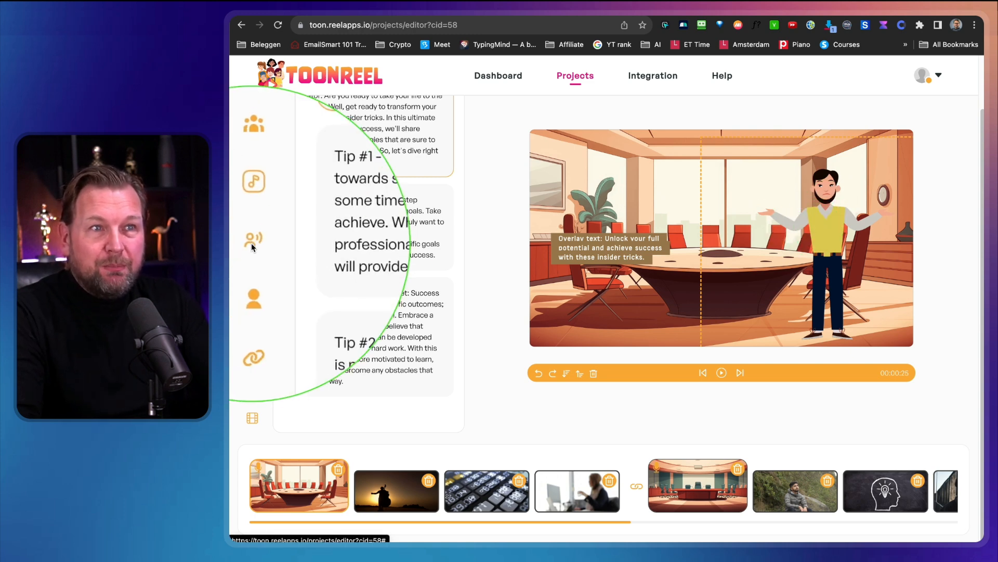
# Open the selected character's appearance settings and set the hair colour to pale cream, RGB 229, 228, 205.
pyautogui.click(253, 271)
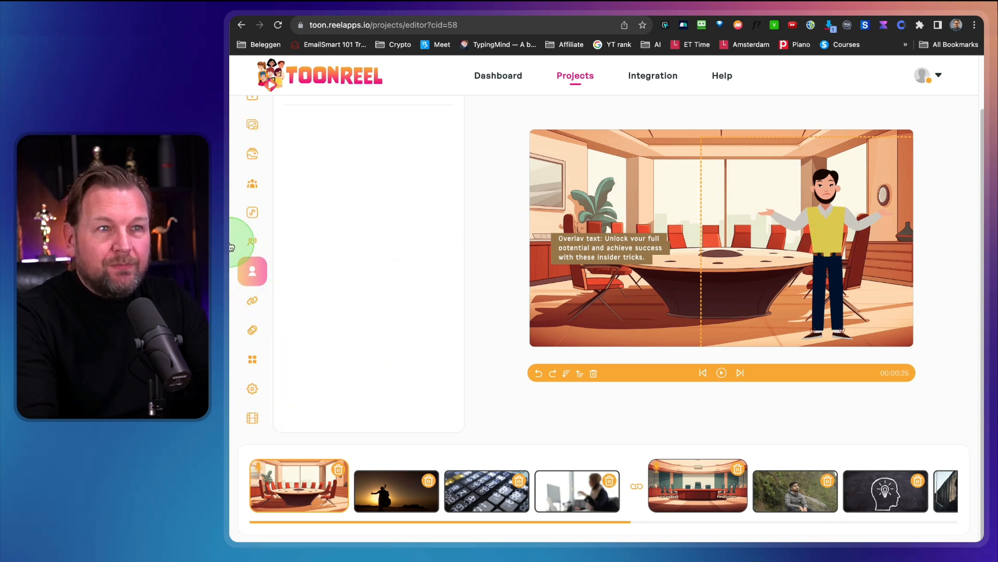
pyautogui.click(252, 184)
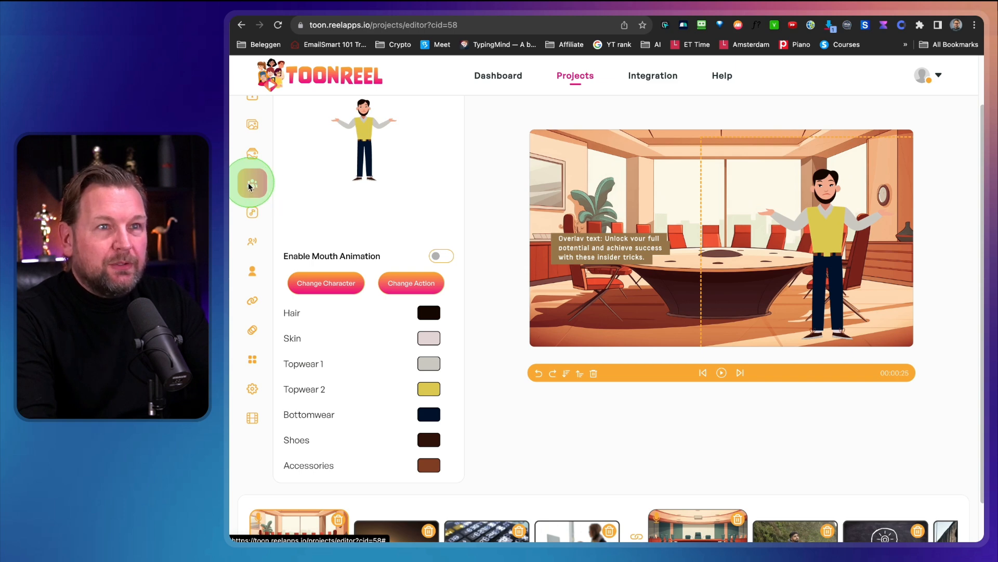
pyautogui.scroll(2, 364, 206)
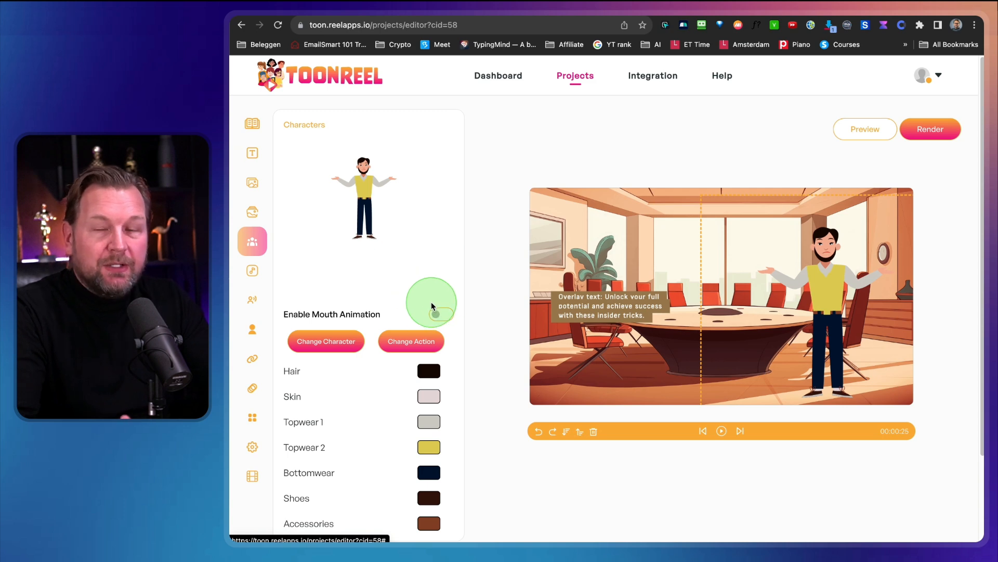
pyautogui.scroll(-2, 431, 301)
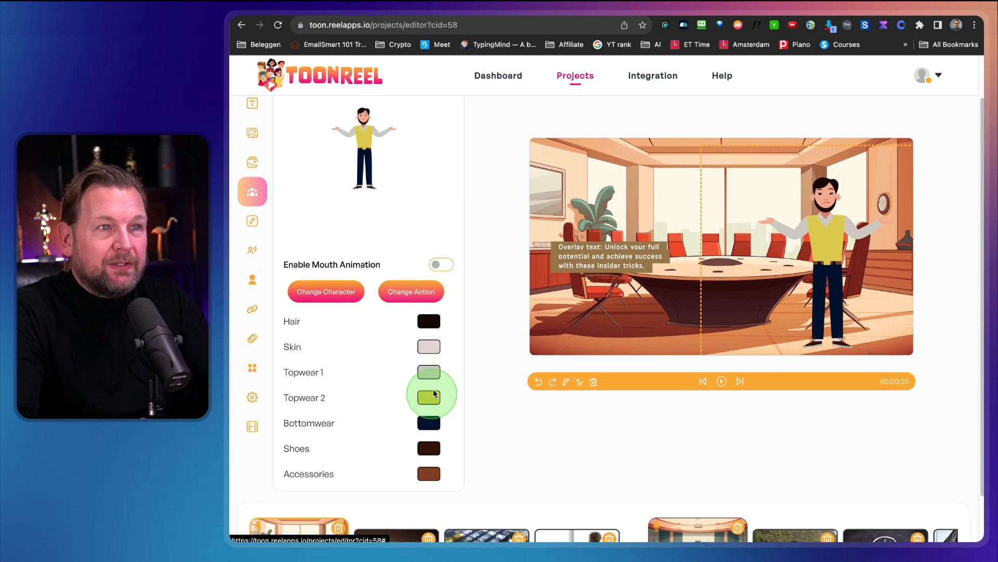
pyautogui.click(427, 322)
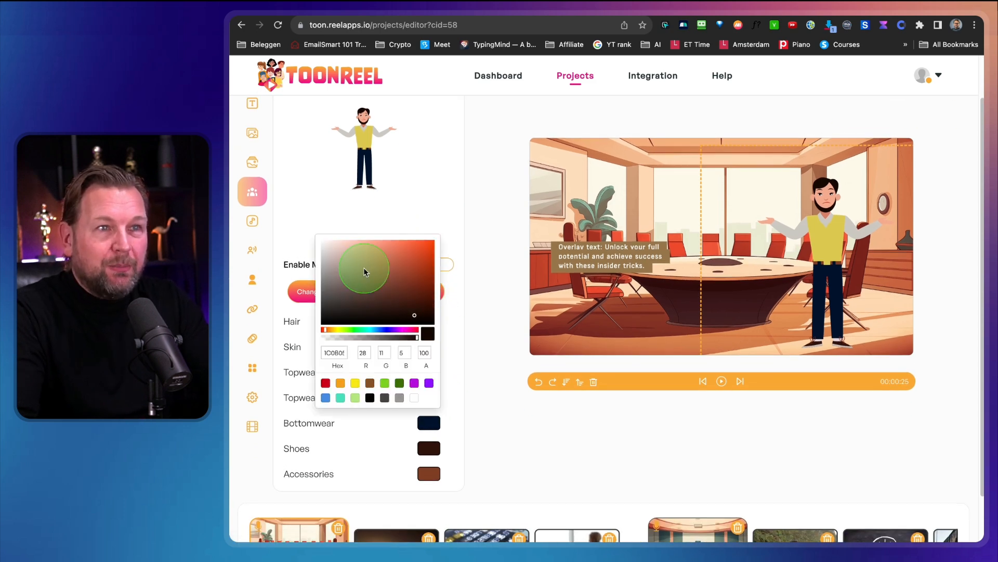
pyautogui.moveTo(363, 333); pyautogui.dragTo(341, 332)
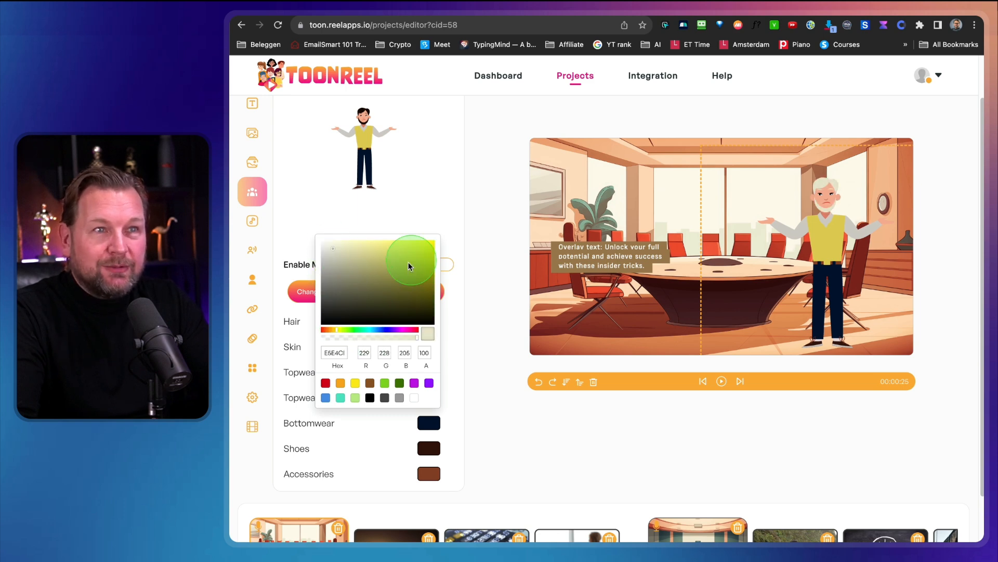
pyautogui.click(437, 200)
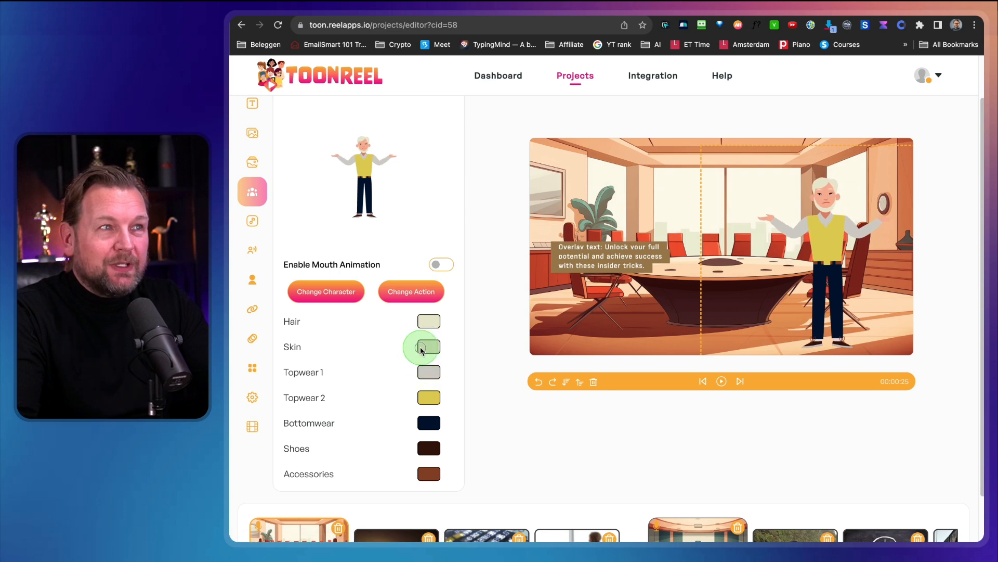
# Set the character's skin to dark brown and Topwear 1 to lavender, RGB 154, 142, 255.
pyautogui.click(422, 347)
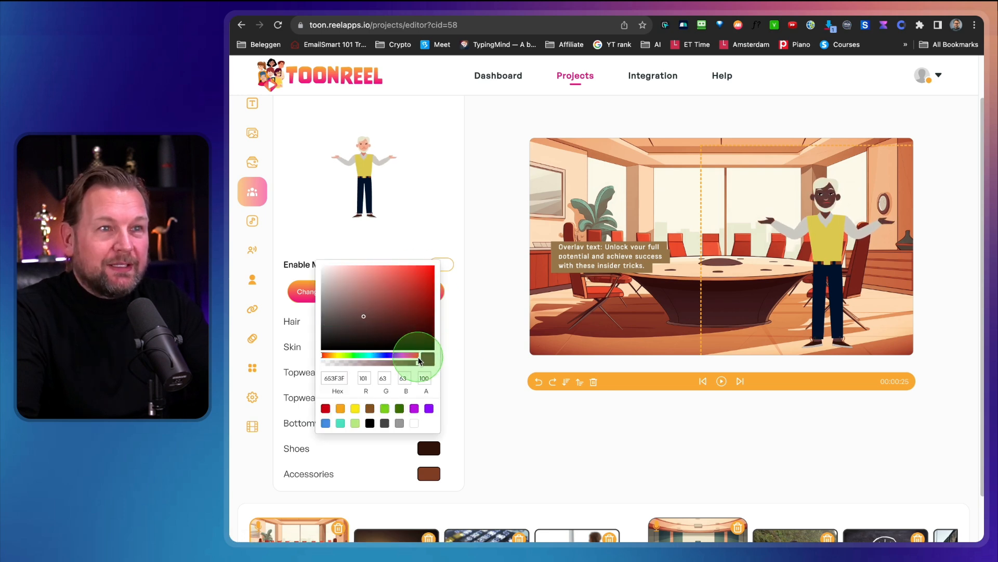
pyautogui.click(417, 233)
pyautogui.click(425, 373)
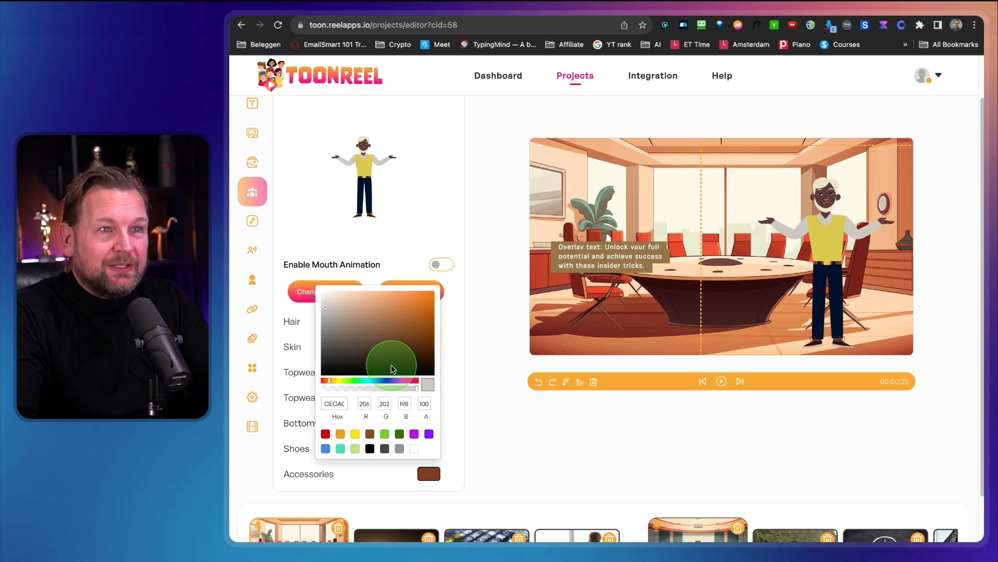
pyautogui.click(390, 382)
pyautogui.moveTo(401, 310); pyautogui.dragTo(419, 303)
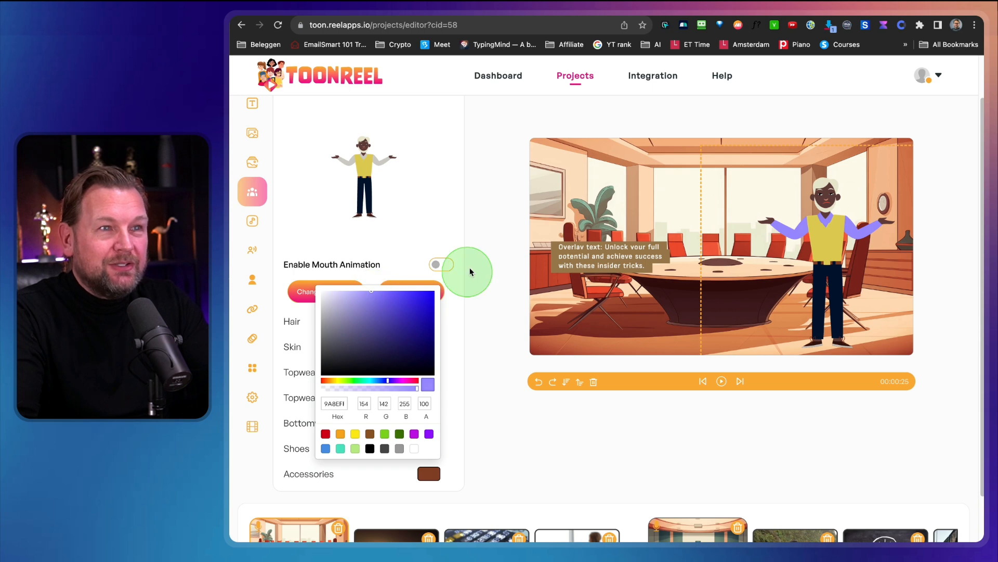
pyautogui.click(430, 211)
# Set the character's bottomwear to bright blue and the accessories to orange.
pyautogui.click(427, 423)
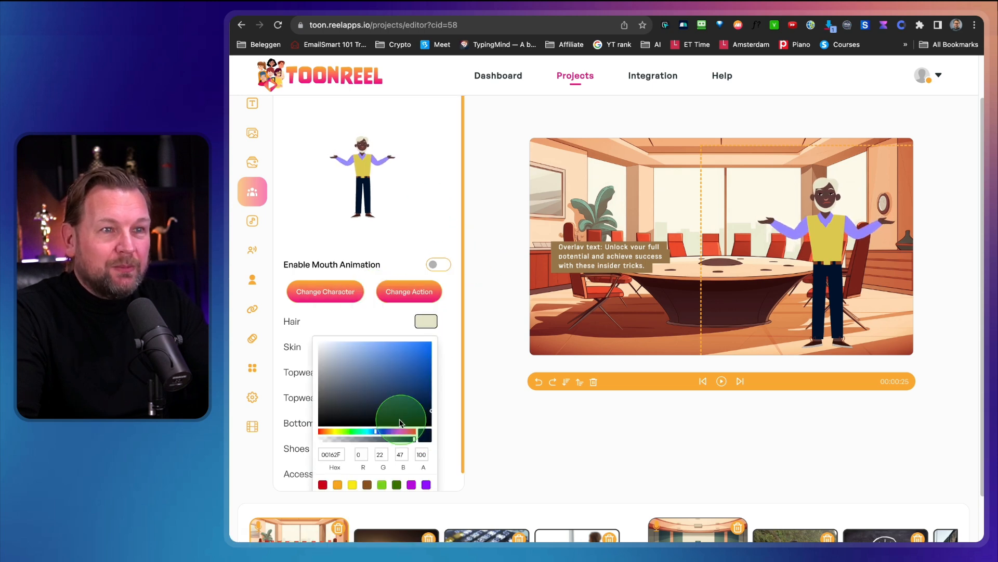
pyautogui.moveTo(377, 410); pyautogui.dragTo(431, 358)
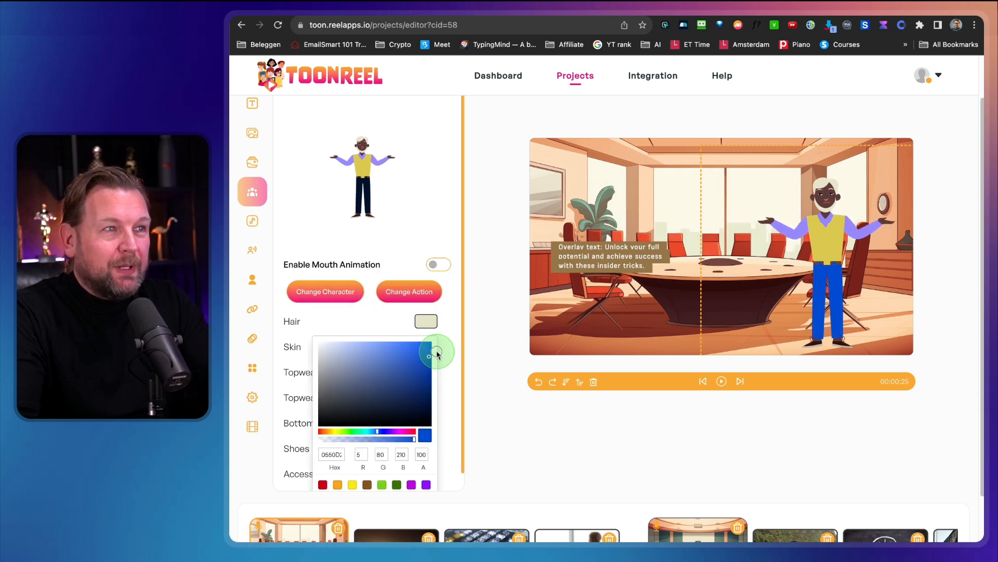
pyautogui.click(472, 352)
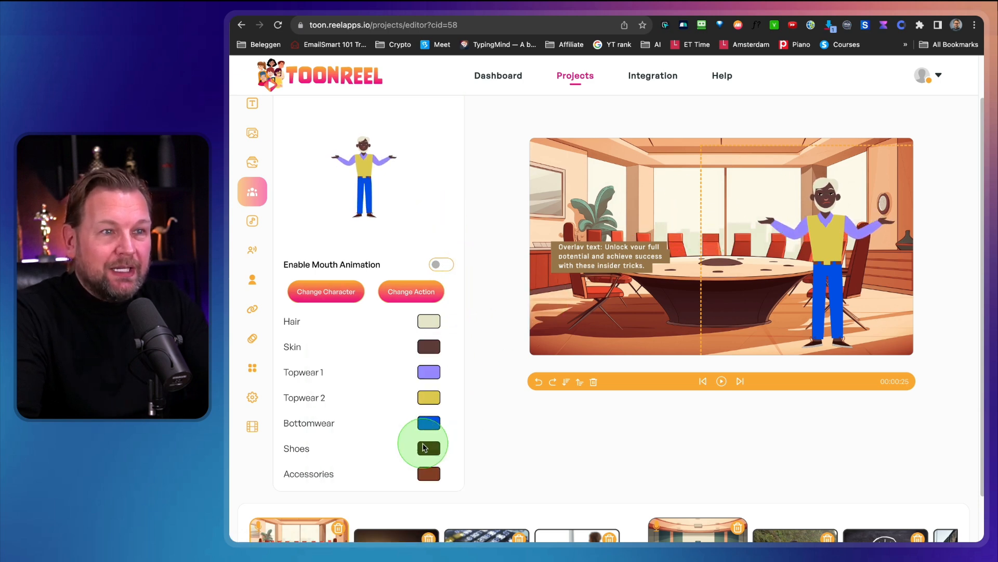
pyautogui.click(425, 475)
pyautogui.click(406, 404)
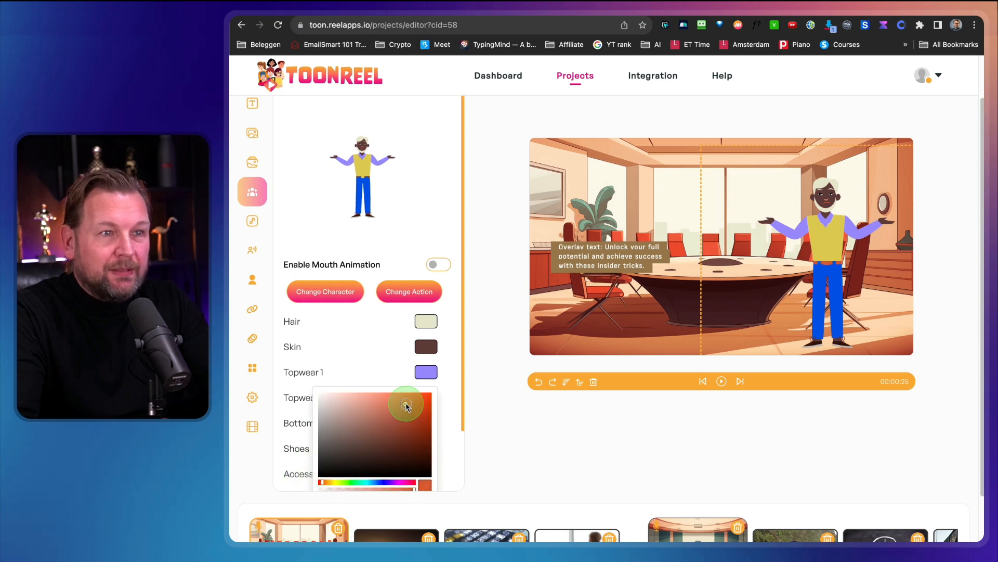
pyautogui.click(389, 370)
pyautogui.click(828, 237)
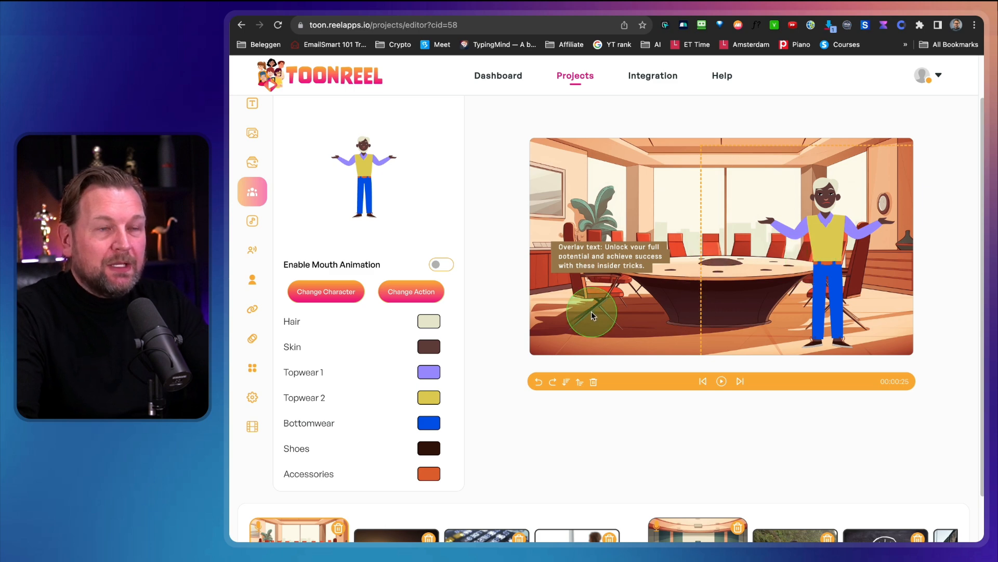
# Enable mouth animation for the conference room character.
pyautogui.scroll(-1, 709, 345)
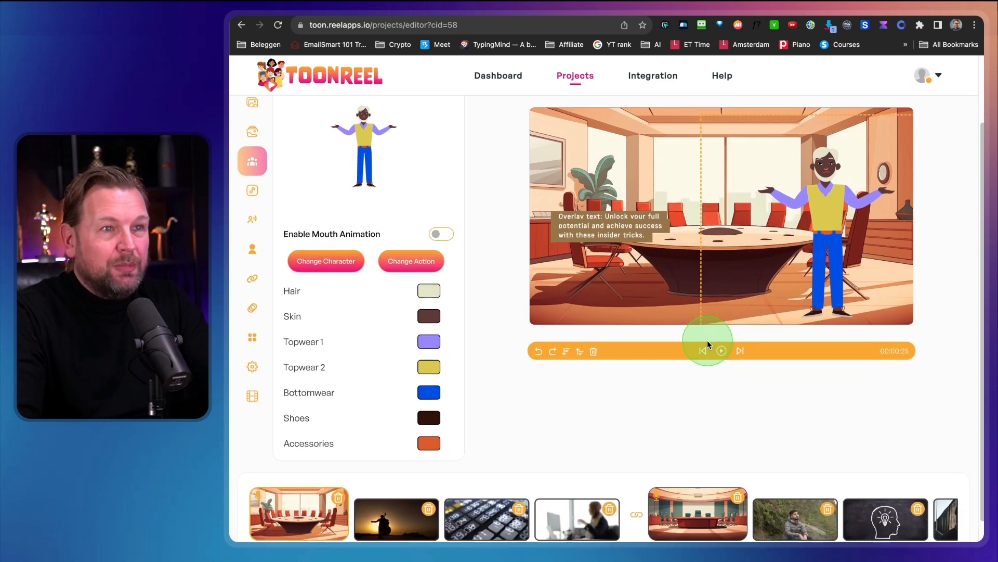
pyautogui.scroll(3, 708, 345)
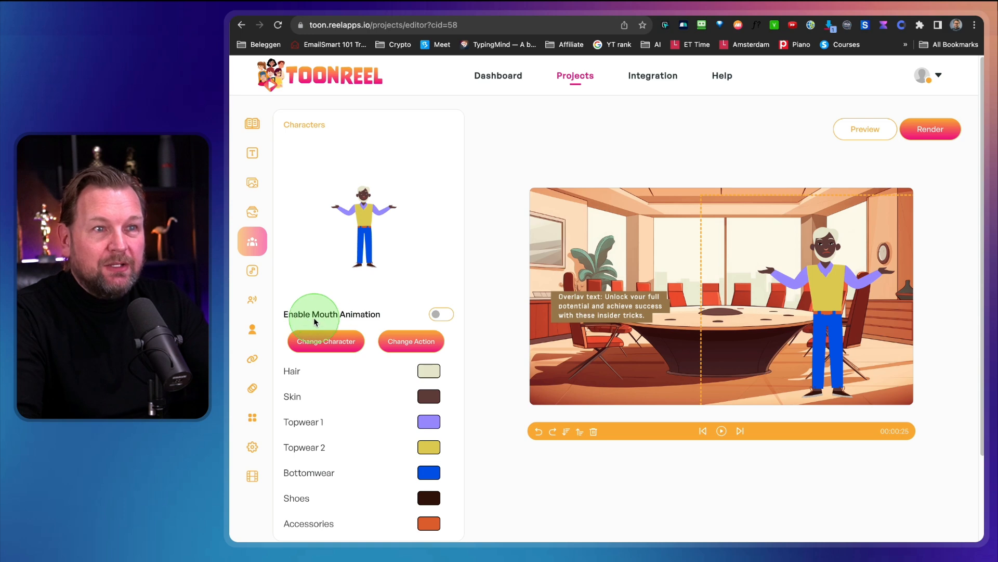
pyautogui.click(441, 314)
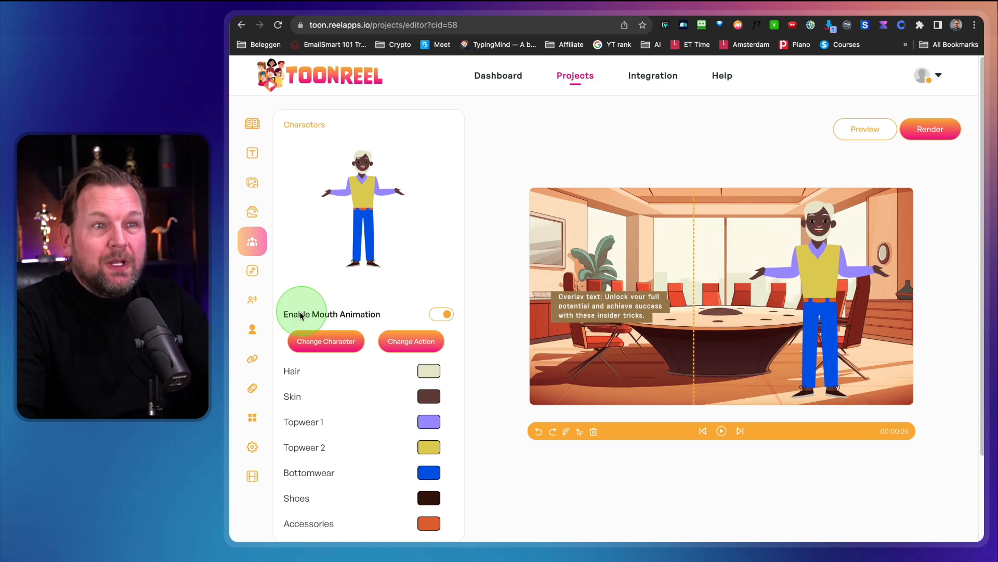
# Enable the talking head for the video and open the library of talking head characters.
pyautogui.click(253, 331)
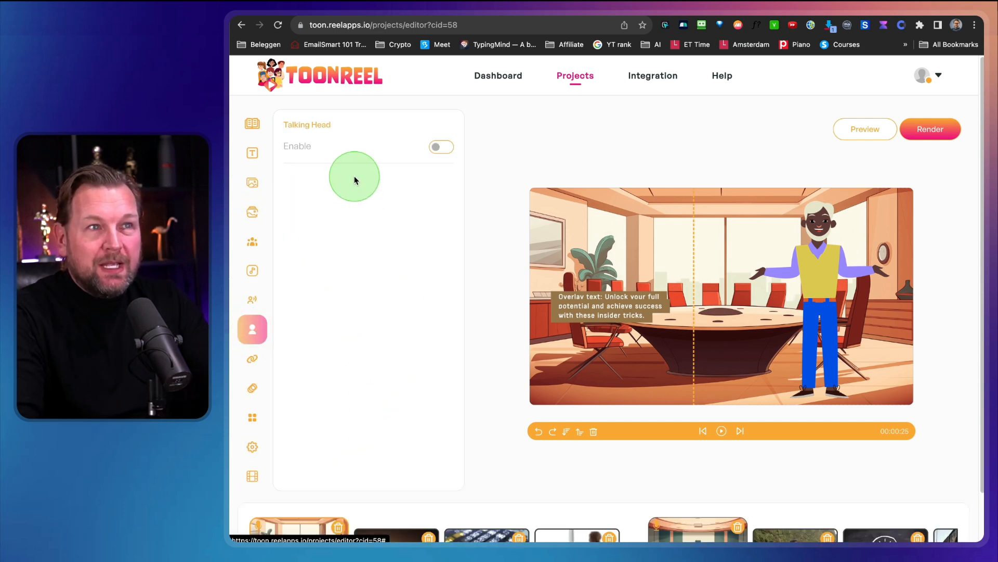
pyautogui.click(447, 147)
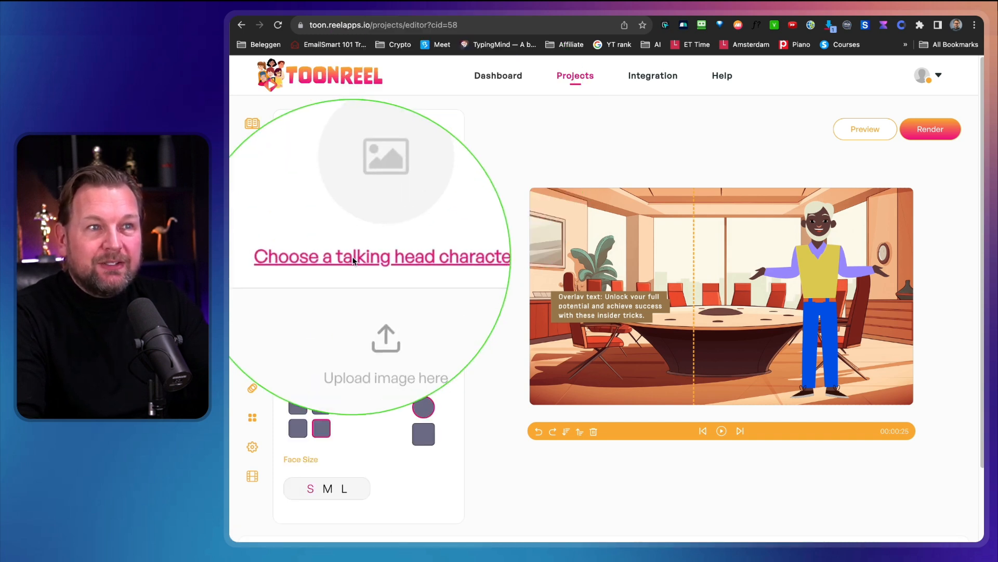
pyautogui.click(370, 257)
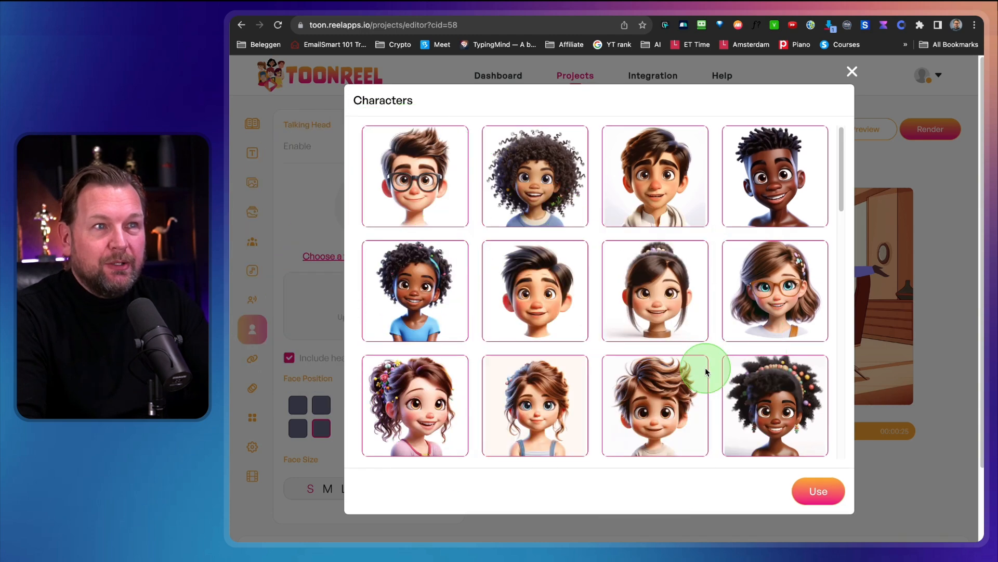
# Browse the talking head library from the children through the adult and fantasy characters, and return to its beginning.
pyautogui.scroll(-3, 699, 371)
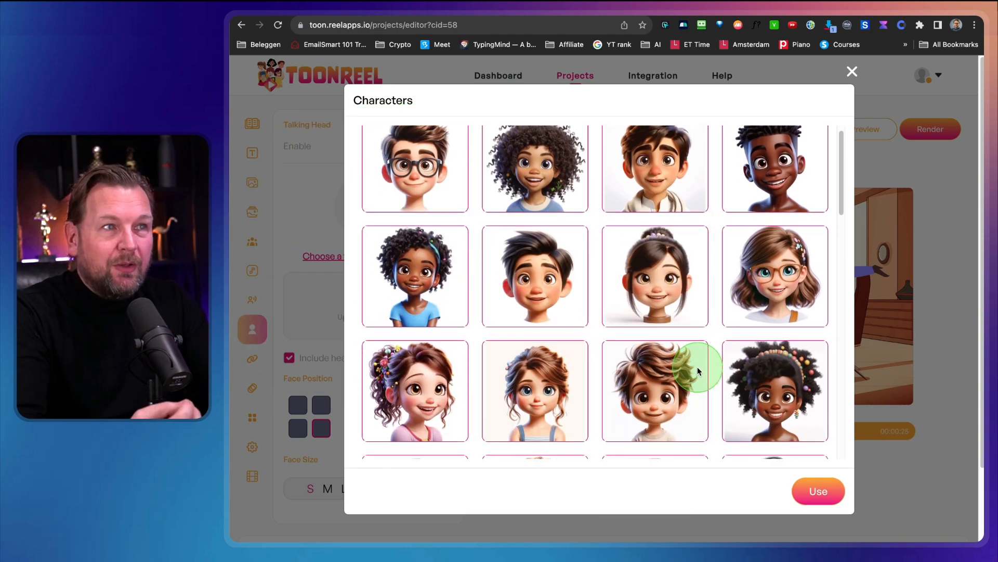
pyautogui.scroll(-3, 698, 371)
pyautogui.scroll(3, 699, 371)
pyautogui.scroll(1, 698, 370)
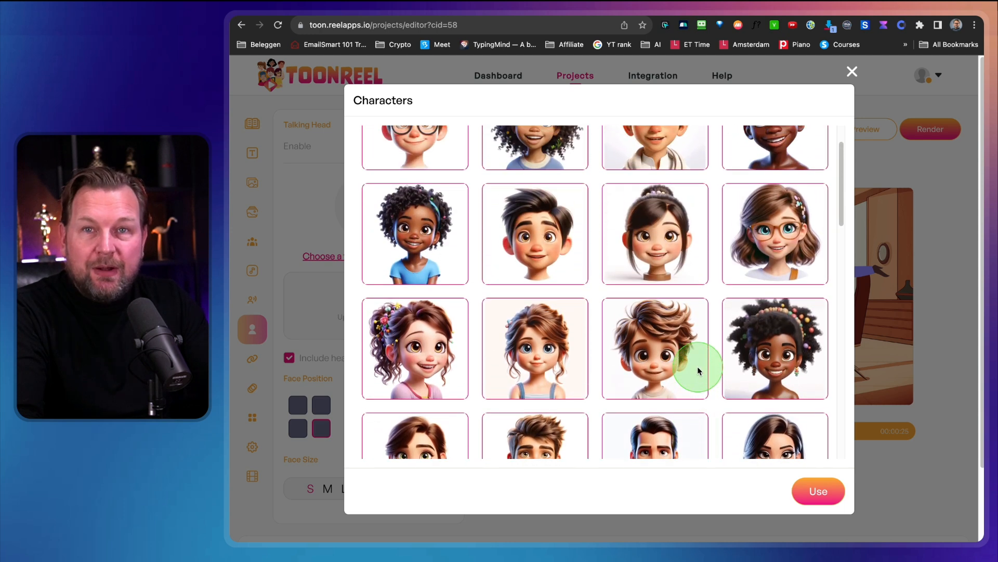
pyautogui.scroll(1, 699, 371)
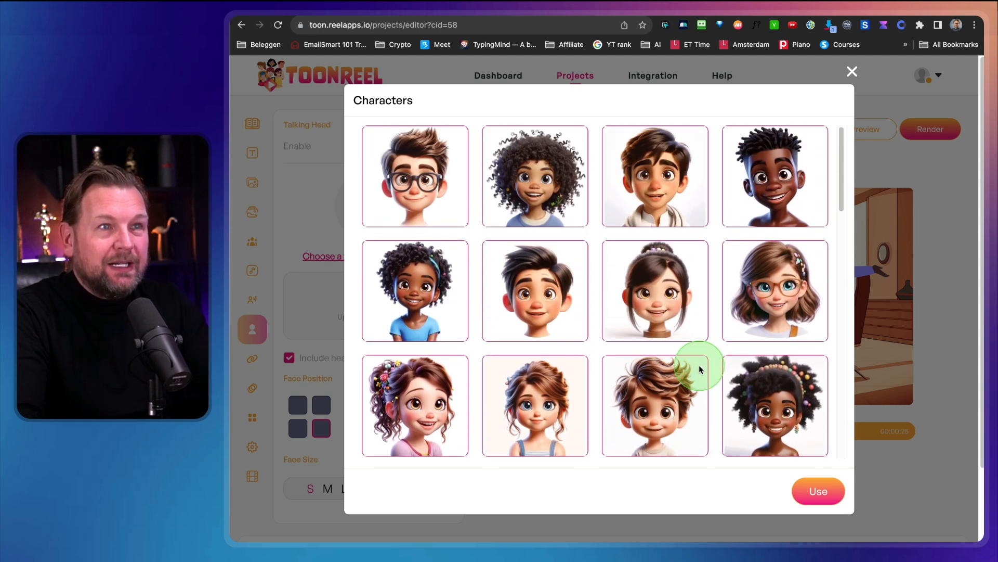
pyautogui.scroll(-2, 696, 375)
pyautogui.scroll(-3, 694, 375)
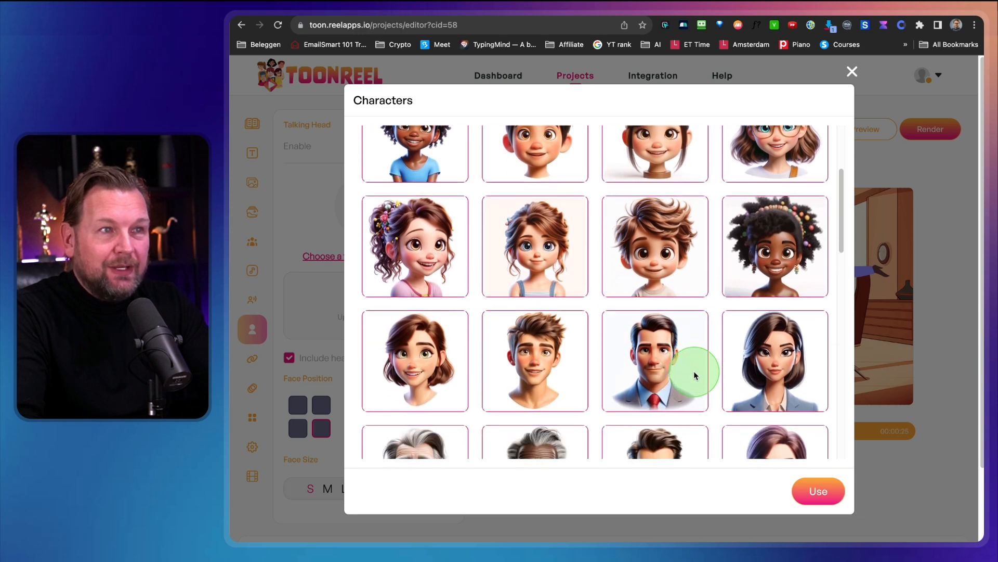
pyautogui.scroll(-4, 694, 376)
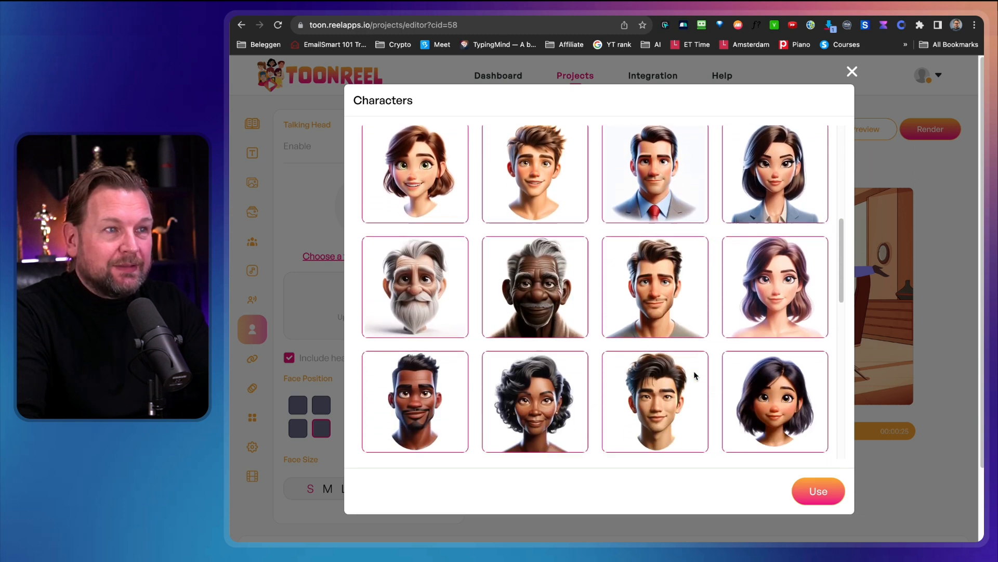
pyautogui.scroll(-3, 695, 375)
pyautogui.scroll(-3, 695, 375)
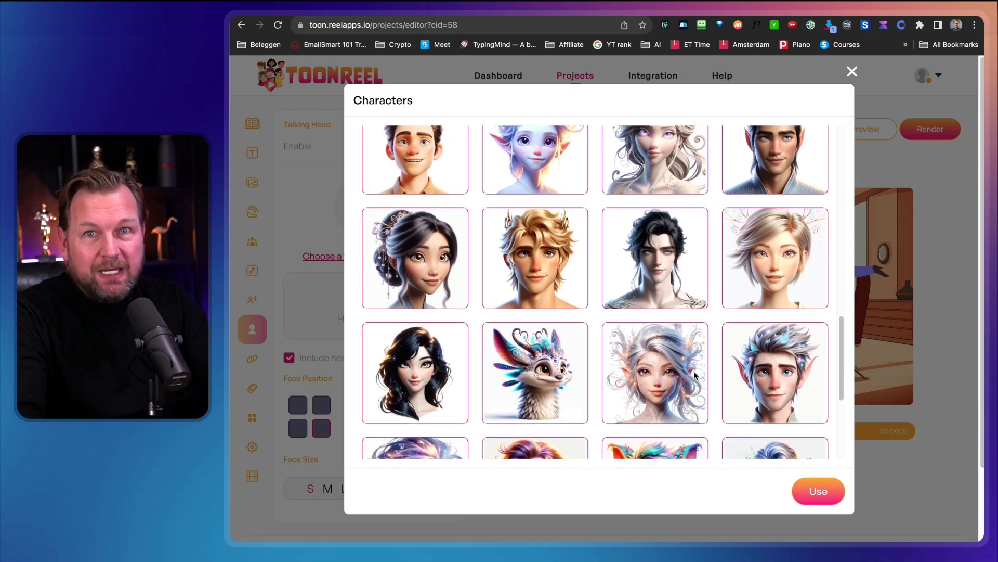
pyautogui.scroll(-1, 694, 375)
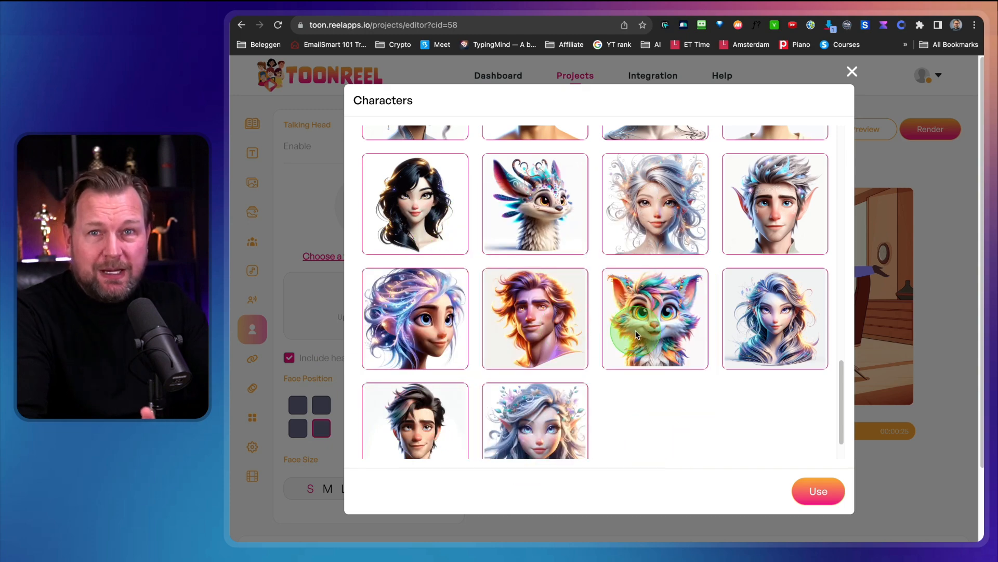
pyautogui.scroll(12, 636, 334)
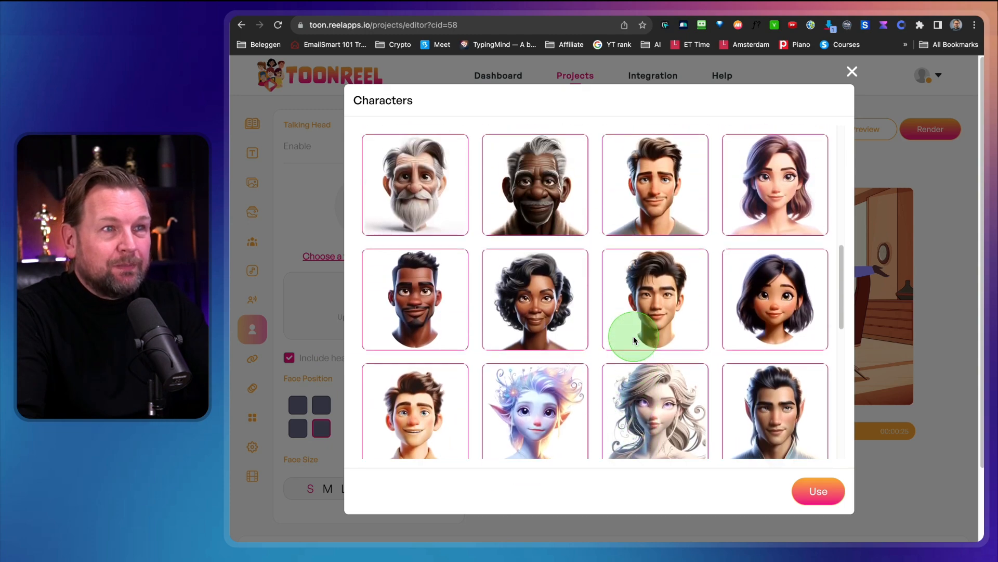
pyautogui.scroll(8, 634, 339)
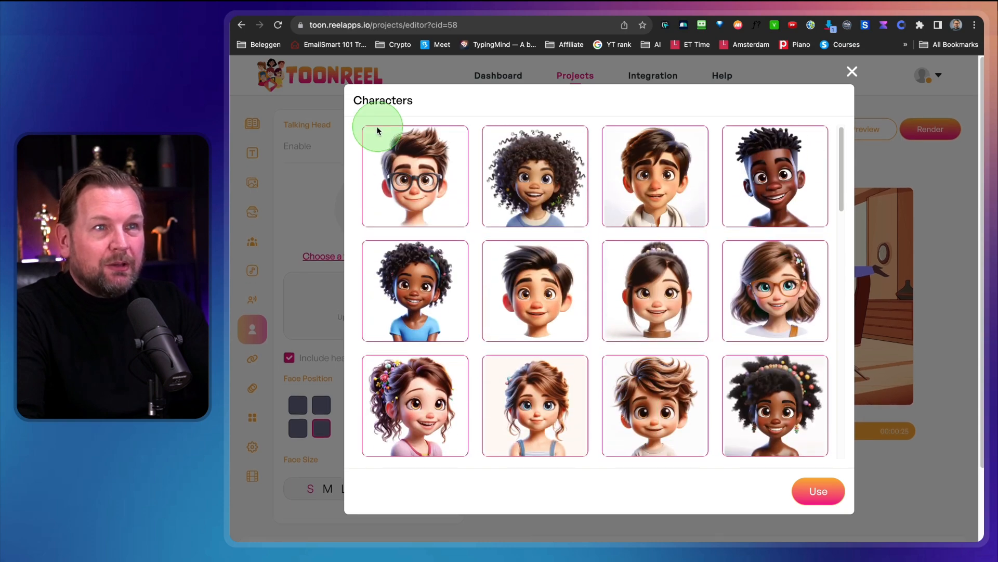
pyautogui.moveTo(364, 128); pyautogui.dragTo(829, 478)
pyautogui.scroll(-5, 686, 457)
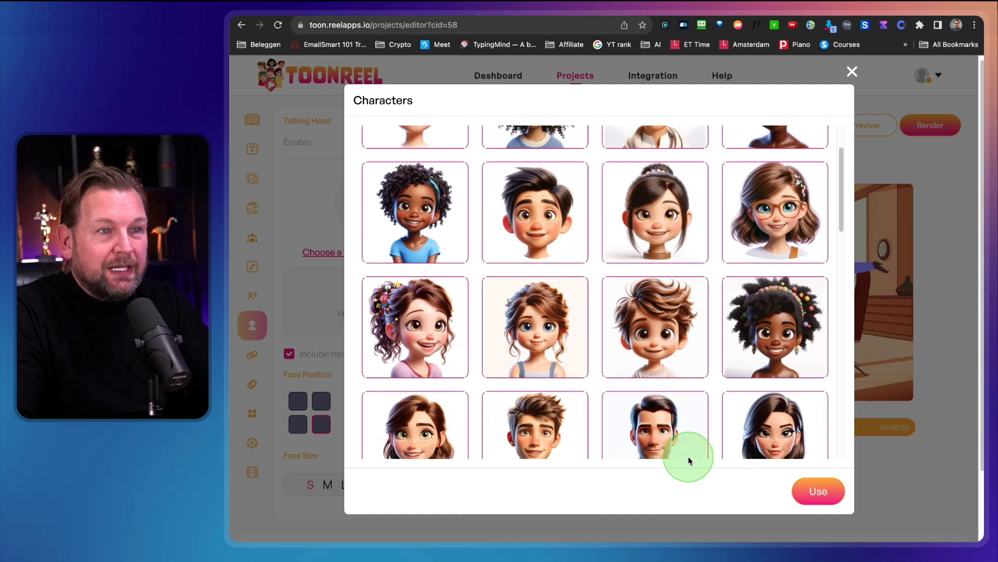
pyautogui.scroll(5, 572, 316)
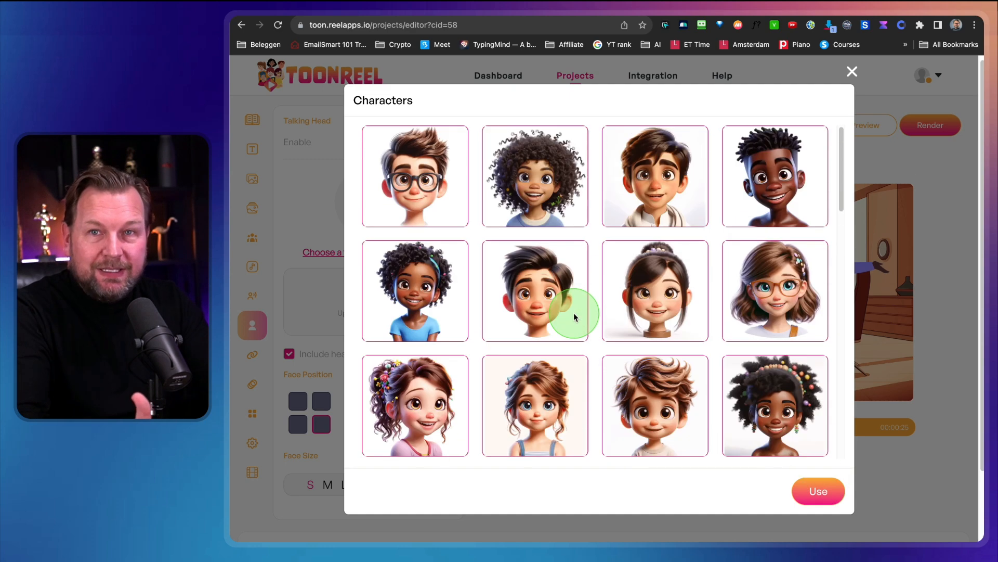
# Switch to the Finder window with the Toons folder and preview its first image, 1.jpg, at a large size.
pyautogui.moveTo(997, 351); pyautogui.dragTo(577, 118)
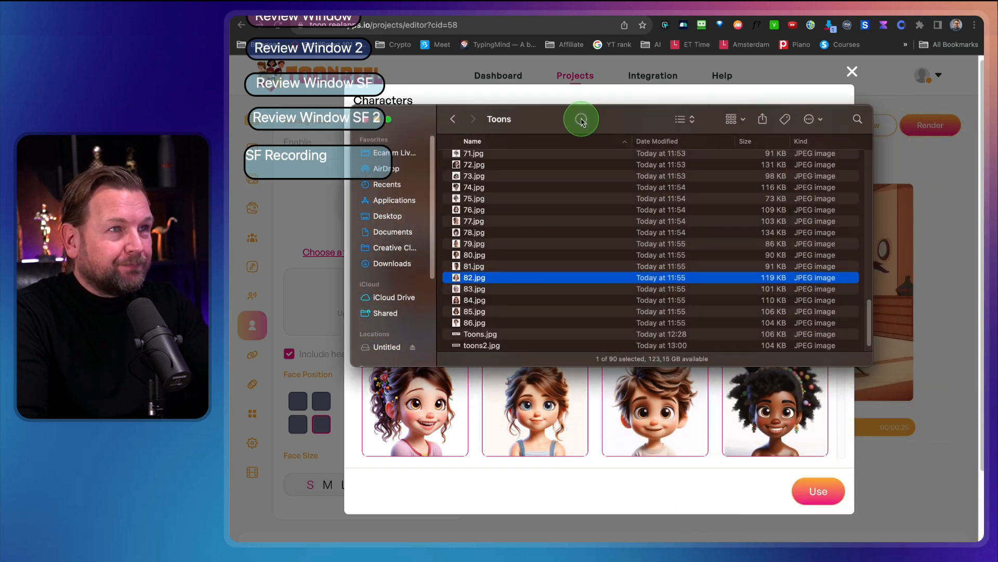
pyautogui.scroll(15, 556, 163)
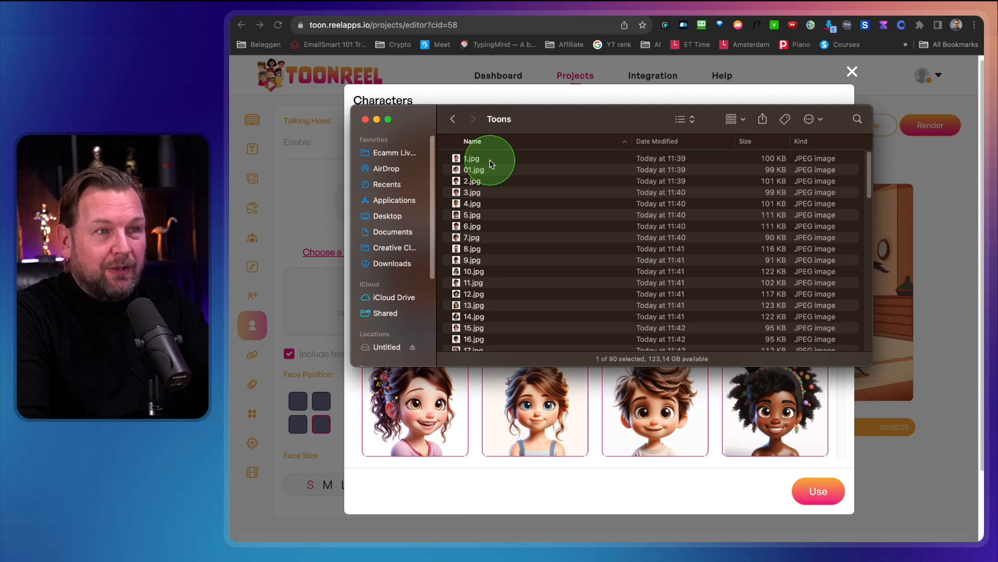
pyautogui.click(490, 164)
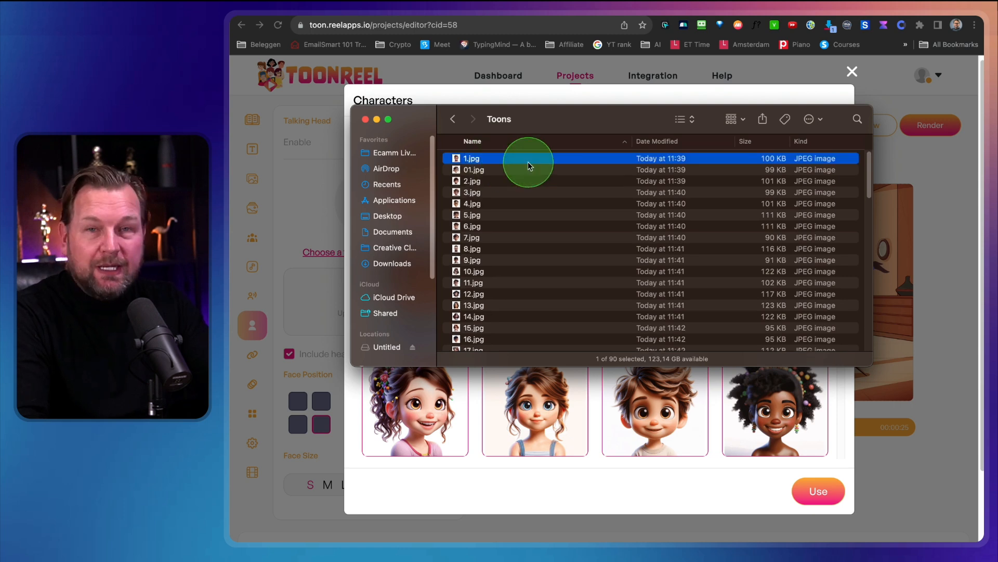
pyautogui.press('space')
pyautogui.moveTo(982, 541); pyautogui.dragTo(797, 498)
# Preview the Toons folder images one after another from 01.jpg through 47.jpg, and close the large preview.
pyautogui.press('Down')
pyautogui.press('Down')
pyautogui.press('Down')
pyautogui.press('Down')
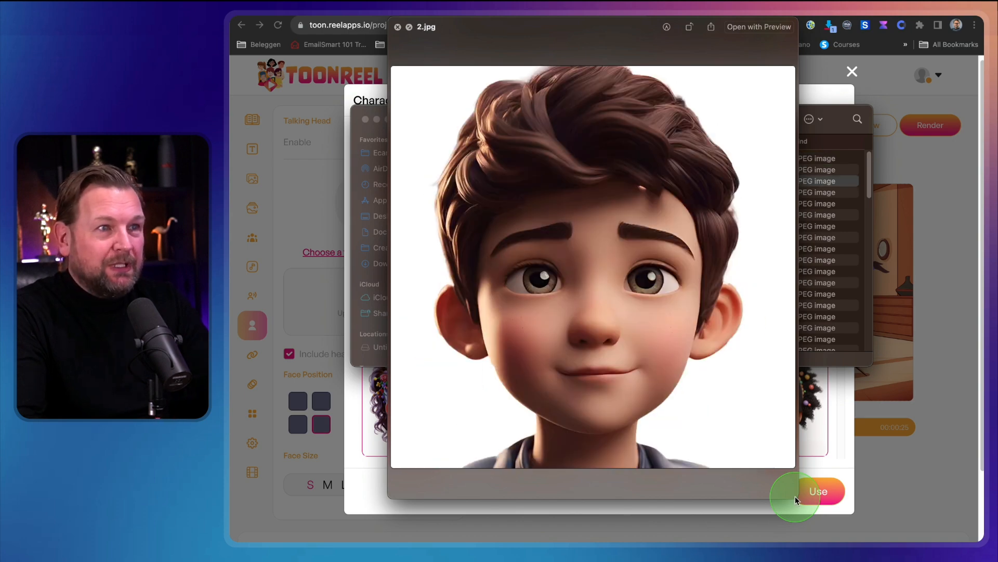
pyautogui.press('Down')
pyautogui.press('Down')
pyautogui.press('Down')
pyautogui.press('Down')
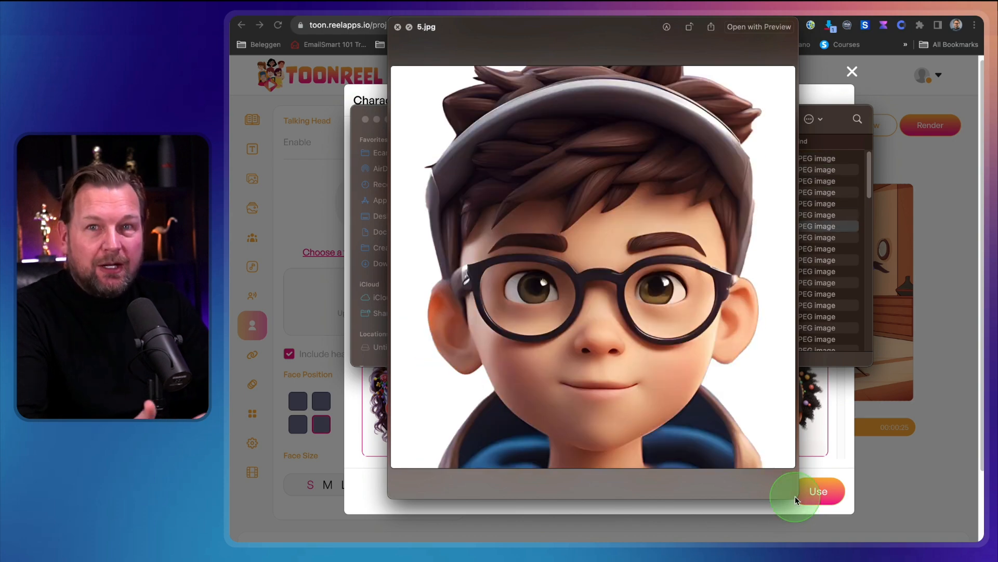
pyautogui.press('Down')
pyautogui.press('Down')
pyautogui.press('Down')
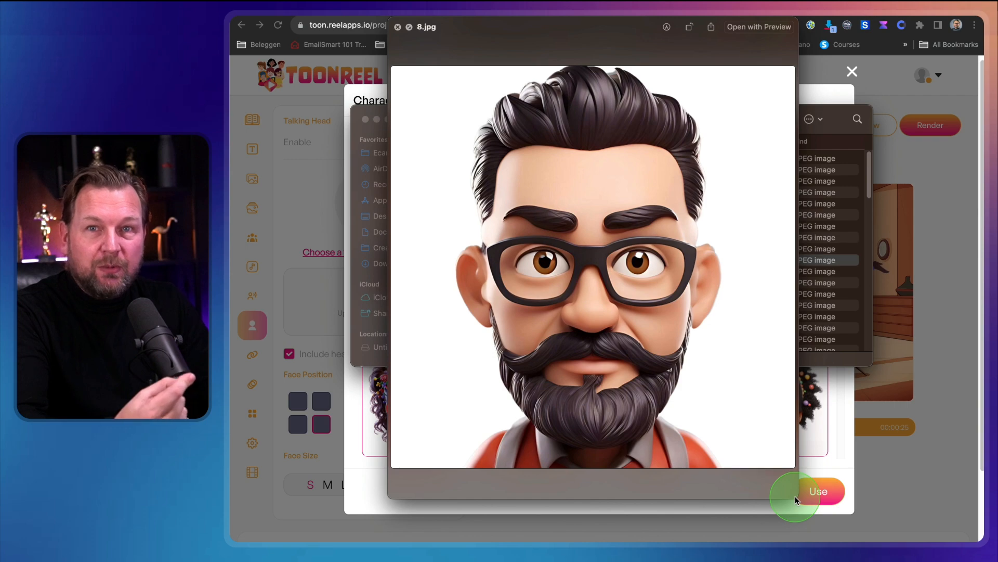
pyautogui.press('Down')
pyautogui.press('Down')
pyautogui.press('Down')
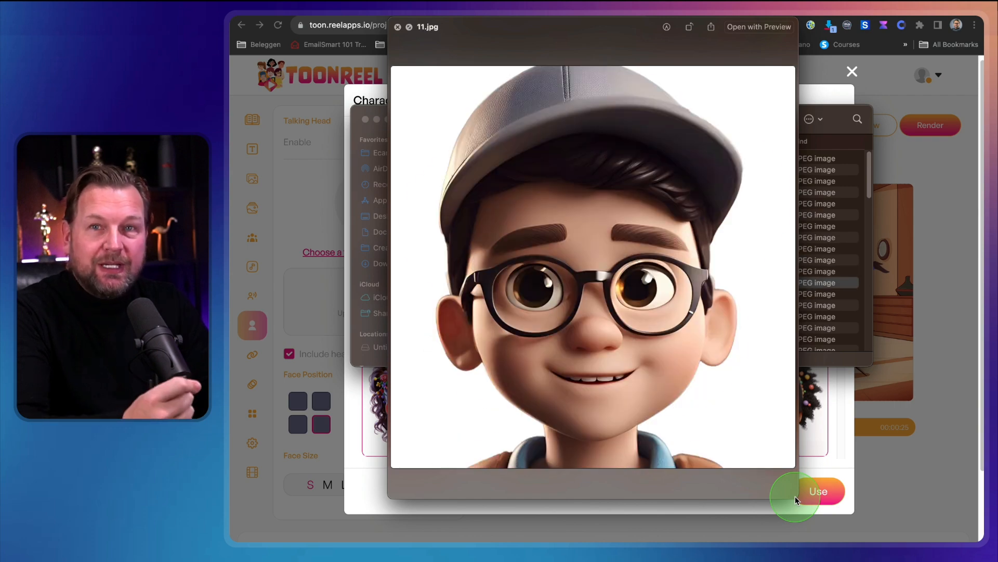
pyautogui.press('Down')
pyautogui.press('Down')
pyautogui.press('Down')
pyautogui.press('Down')
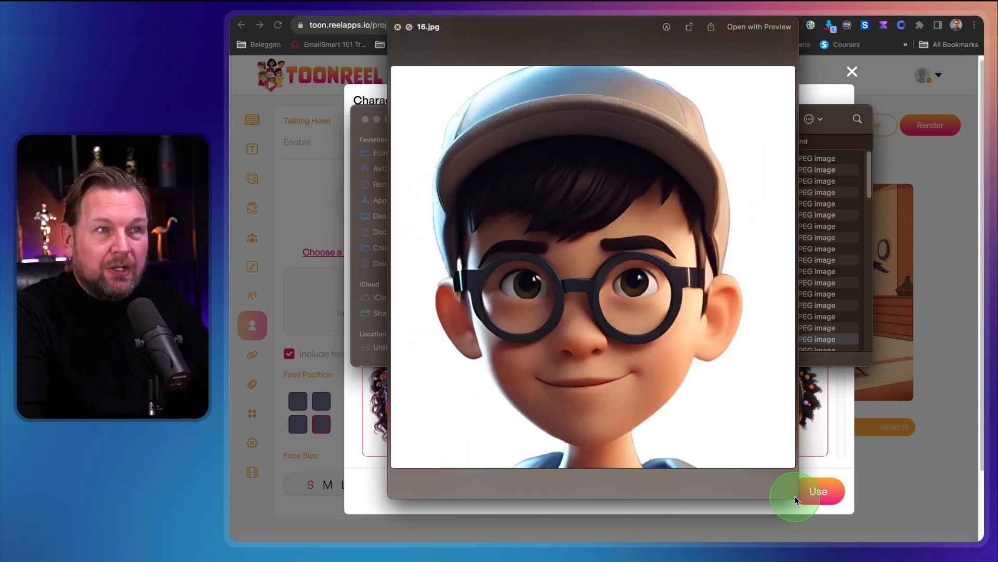
pyautogui.press('Down')
pyautogui.press('Down')
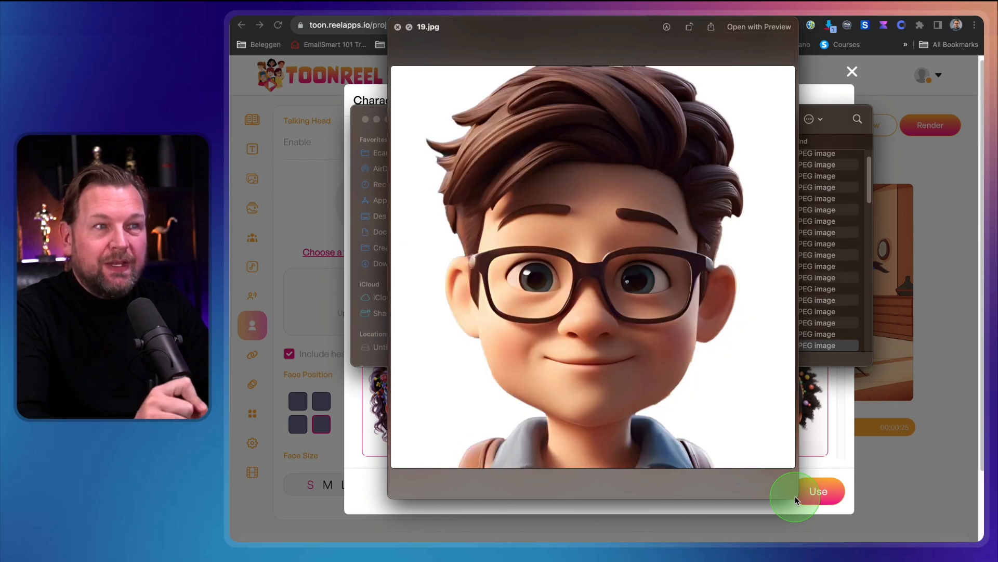
pyautogui.press('Down')
pyautogui.press('Down')
pyautogui.press('Down')
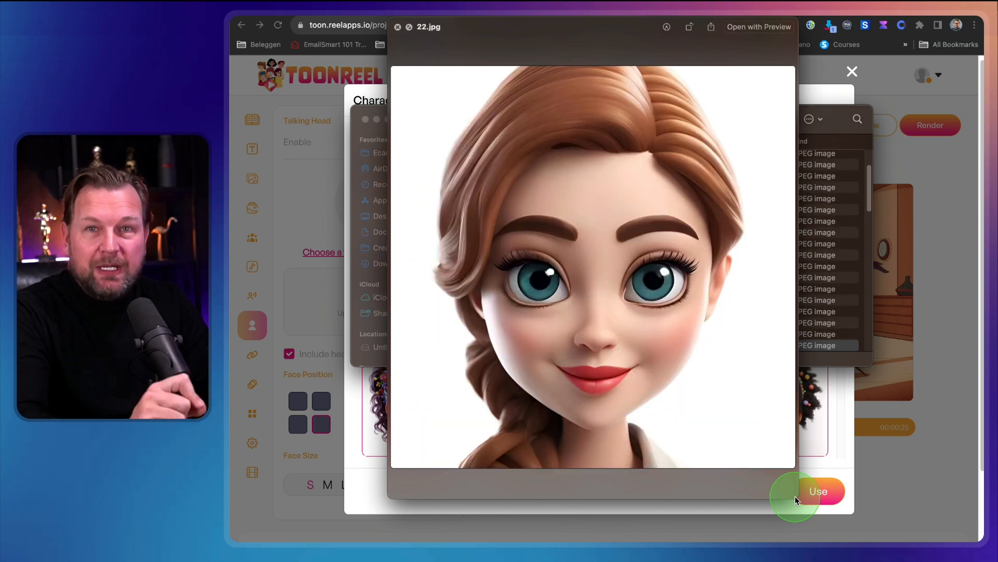
pyautogui.press('Down')
pyautogui.press('Down')
pyautogui.press('Down')
pyautogui.press('Down')
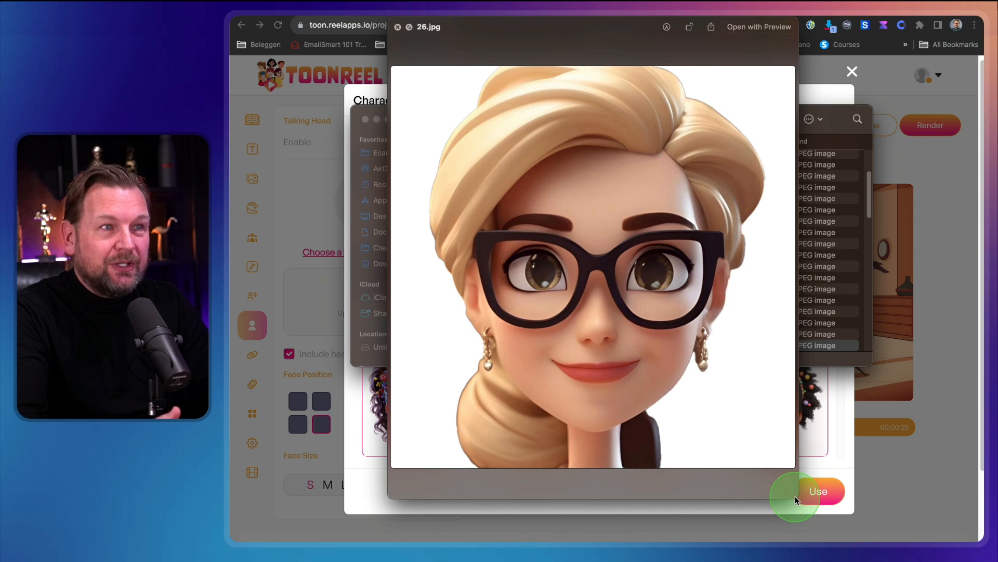
pyautogui.press('Down')
pyautogui.press('Down')
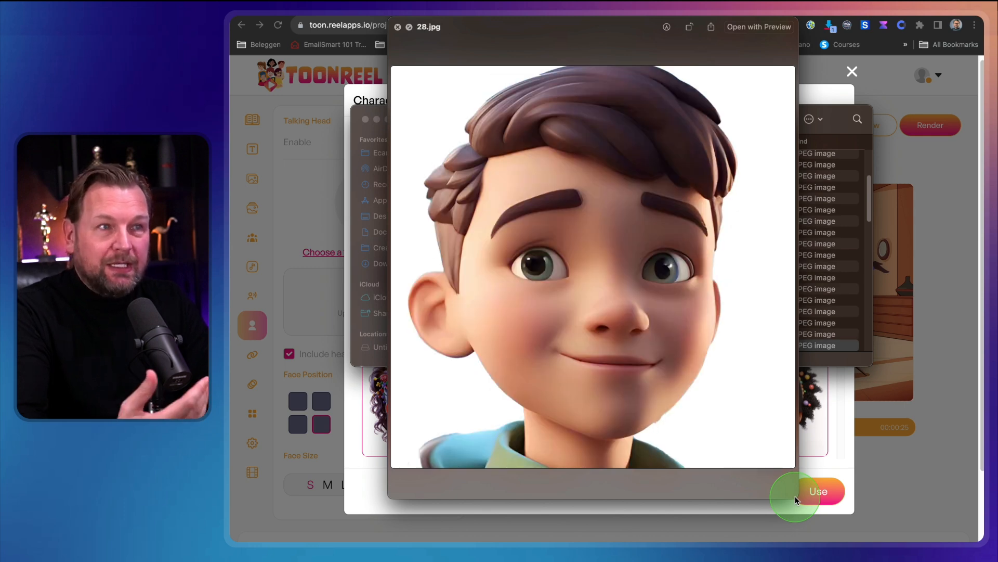
pyautogui.press('Down')
pyautogui.press('Down')
pyautogui.press('Down')
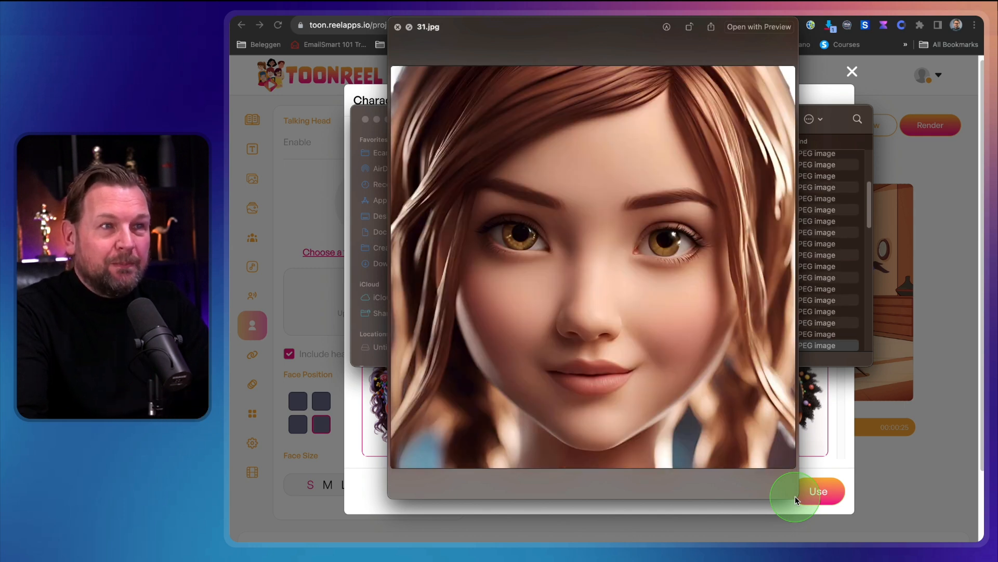
pyautogui.press('Down')
pyautogui.press('Down')
pyautogui.press('Down')
pyautogui.press('Down')
pyautogui.press('Down')
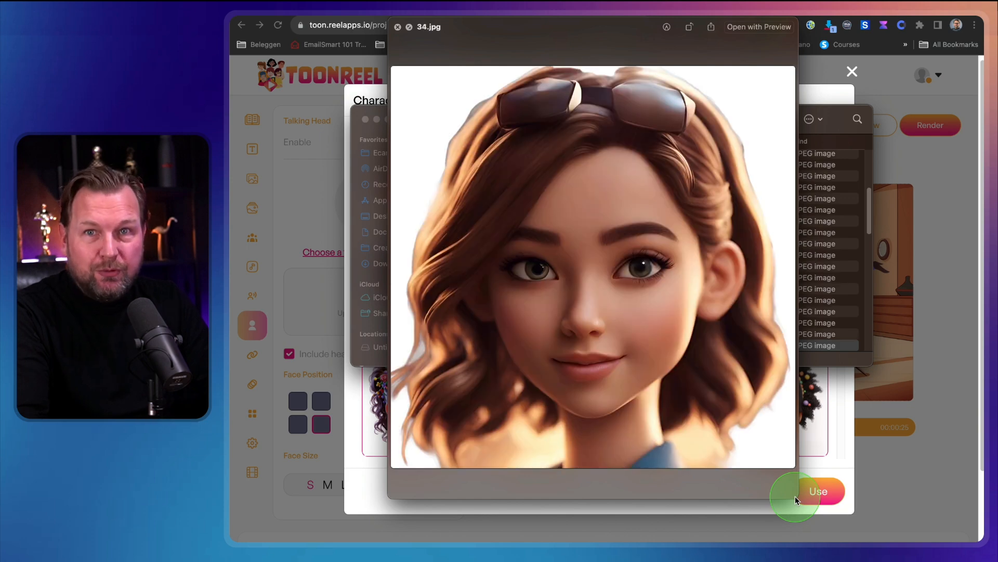
pyautogui.press('Down')
pyautogui.press('Down')
pyautogui.press('Down')
pyautogui.press('Down')
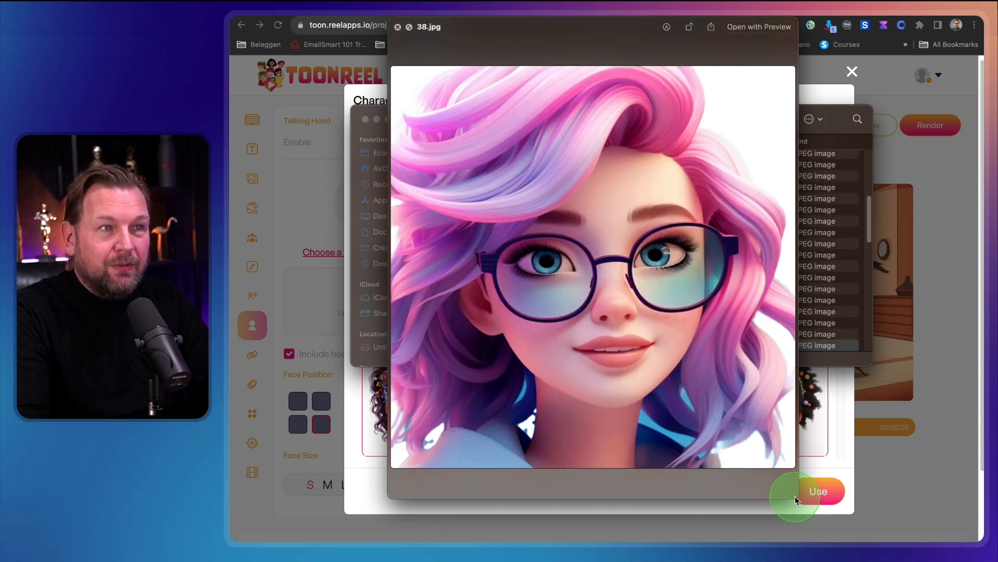
pyautogui.press('Down')
pyautogui.press('Down')
pyautogui.press('Down')
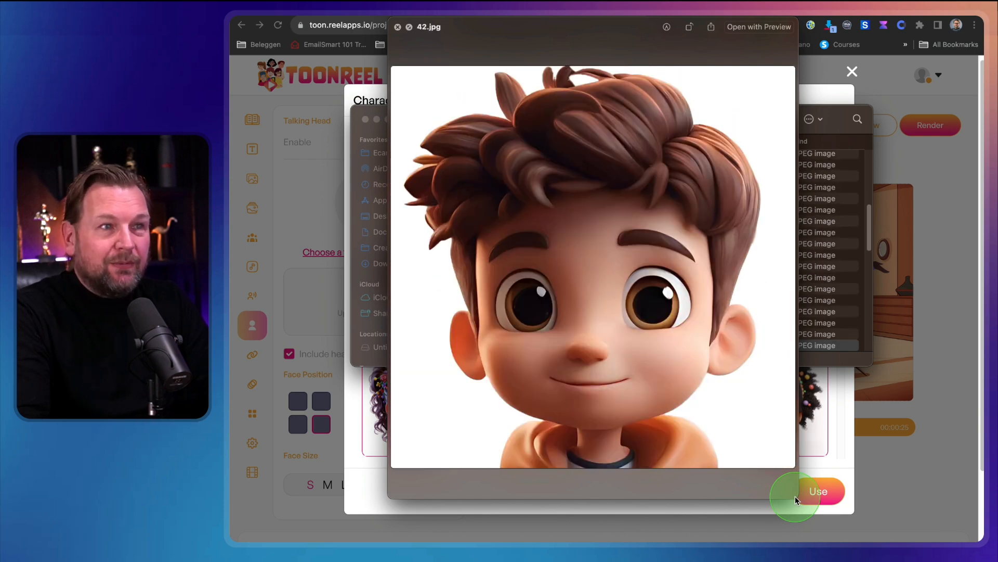
pyautogui.press('Down')
pyautogui.press('Down')
pyautogui.press('Down')
pyautogui.press('Down')
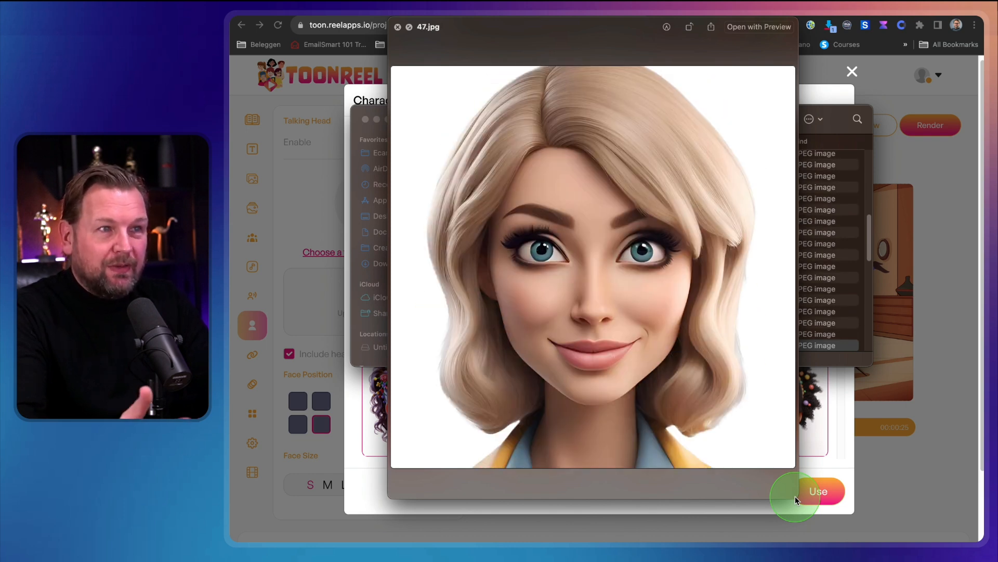
pyautogui.press('space')
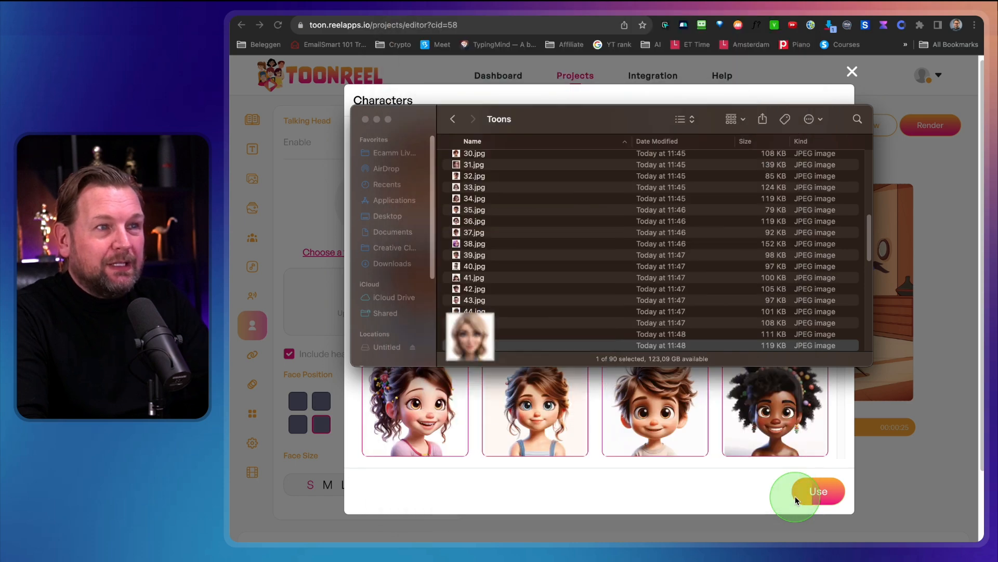
# Close the talking head character library and upload 47.jpg from the Toons folder as the talking head image.
pyautogui.moveTo(586, 117); pyautogui.dragTo(984, 304)
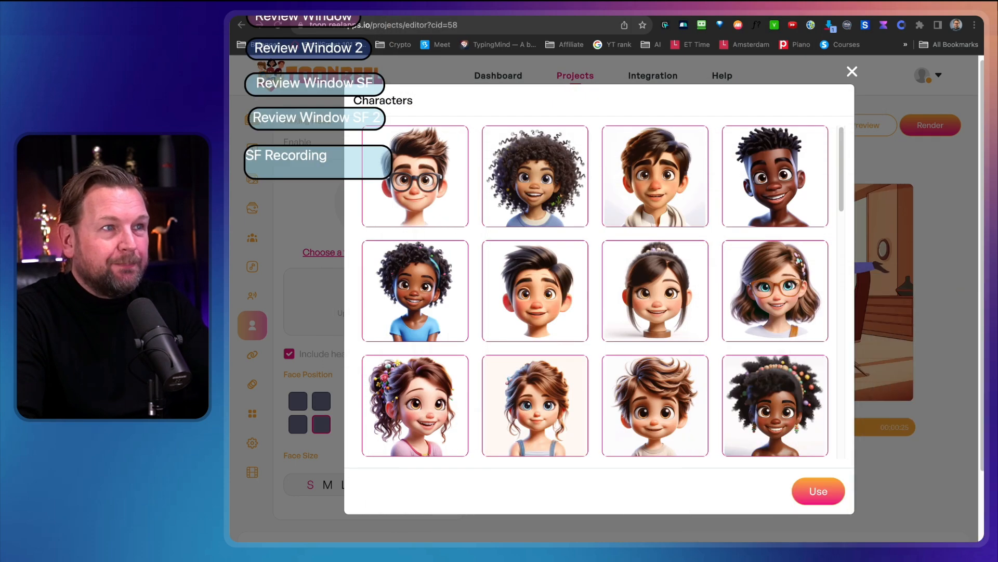
pyautogui.click(851, 71)
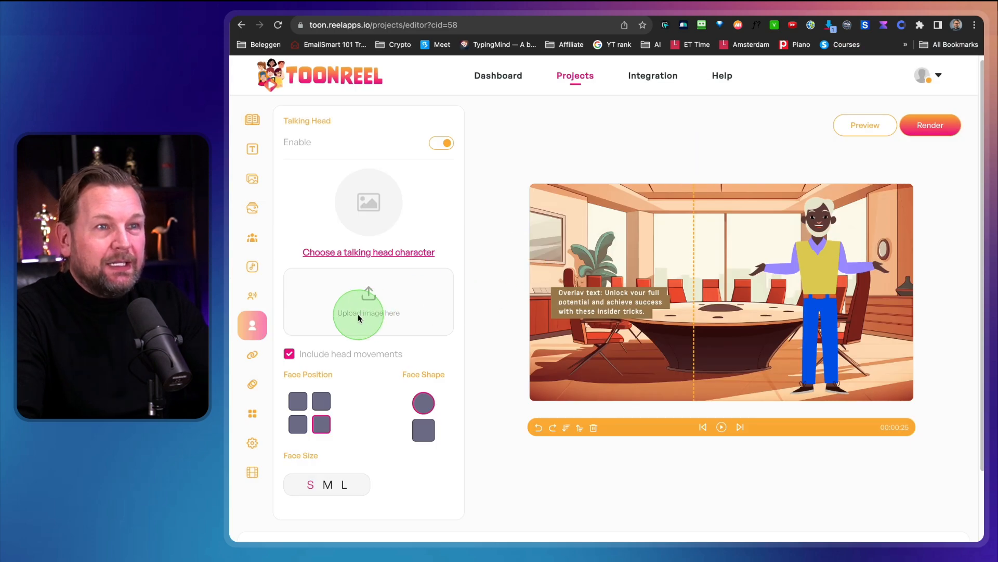
pyautogui.click(363, 314)
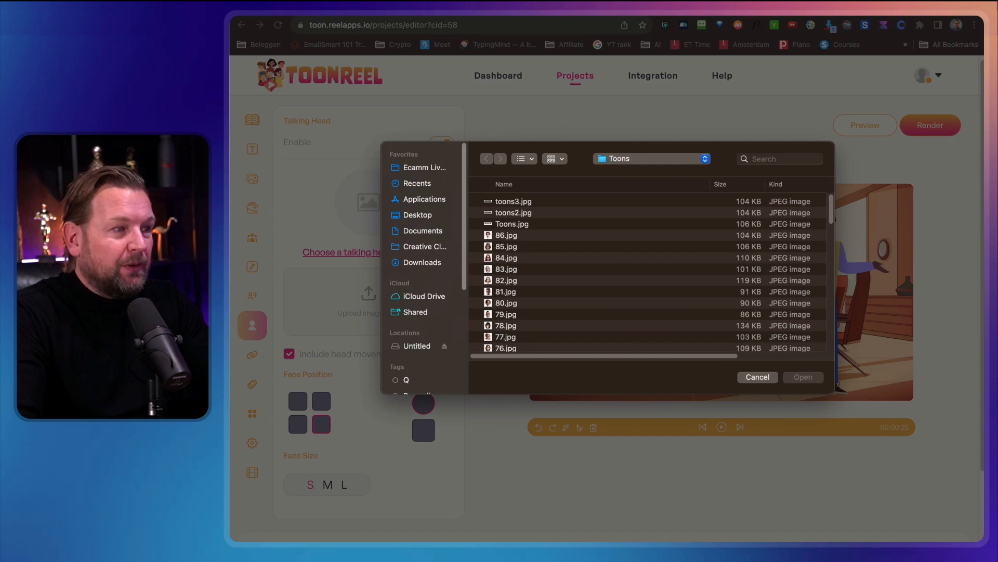
pyautogui.scroll(-10, 572, 306)
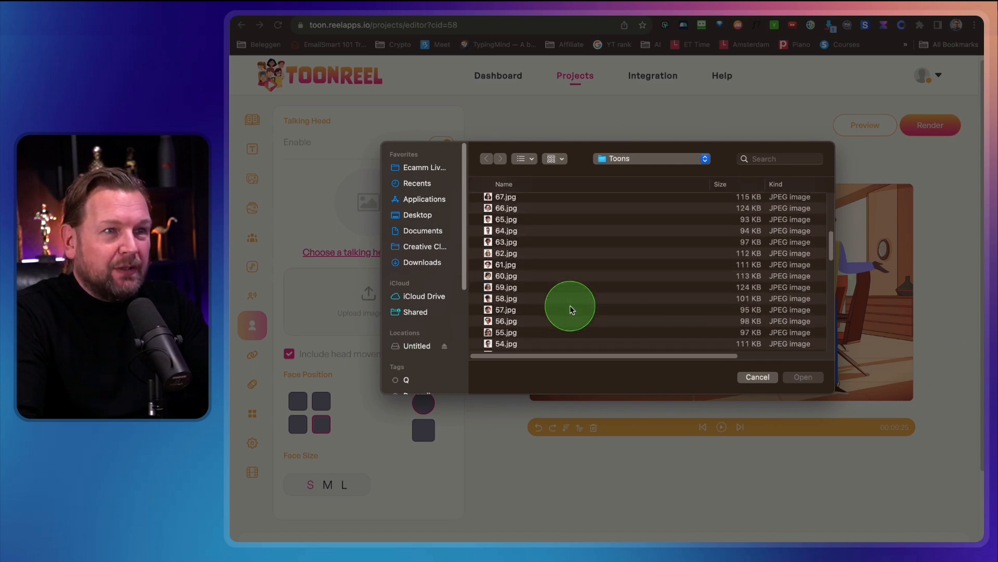
pyautogui.scroll(-2, 570, 309)
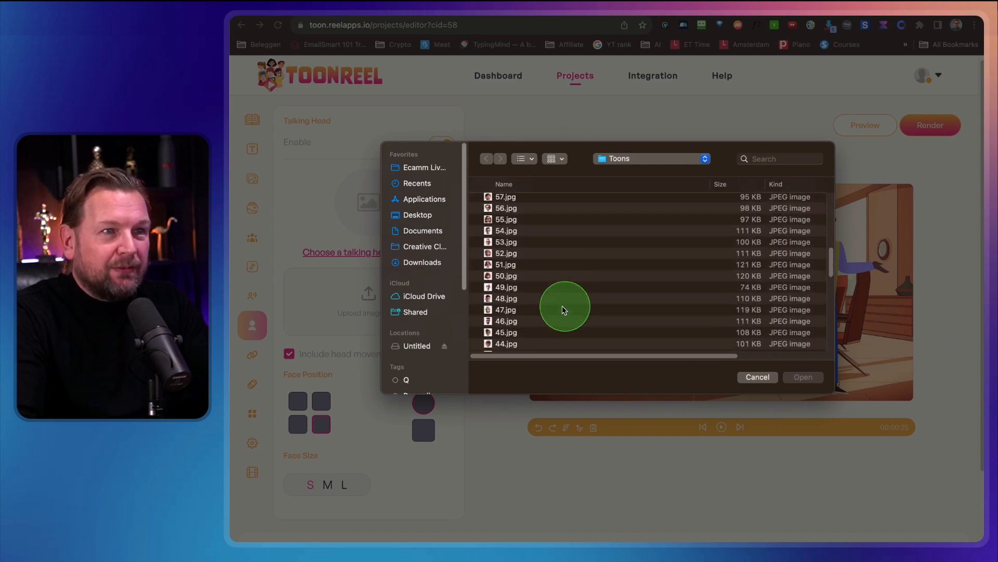
pyautogui.click(512, 265)
pyautogui.press('space')
pyautogui.press('Down')
pyautogui.press('Down')
pyautogui.press('Down')
pyautogui.press('Down')
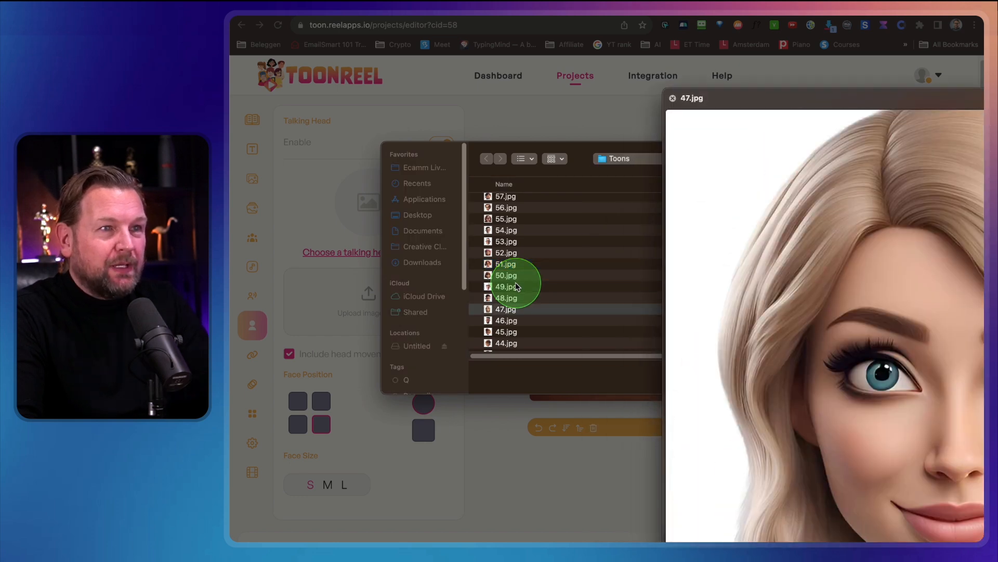
pyautogui.press('space')
pyautogui.press('Return')
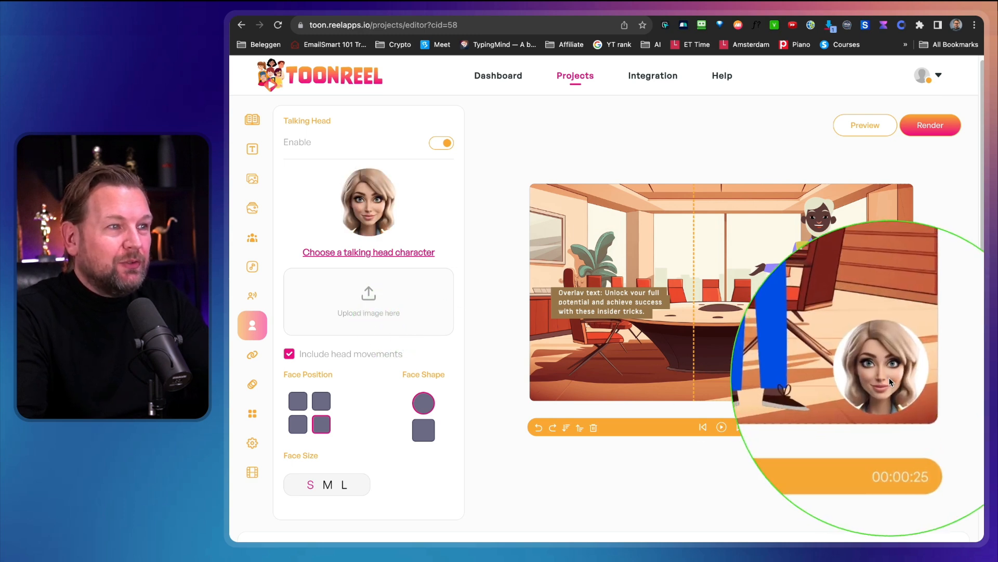
# Set the talking head's face size to L in the scene's upper-left corner and move the overlay text below it, in front of the table.
pyautogui.click(328, 489)
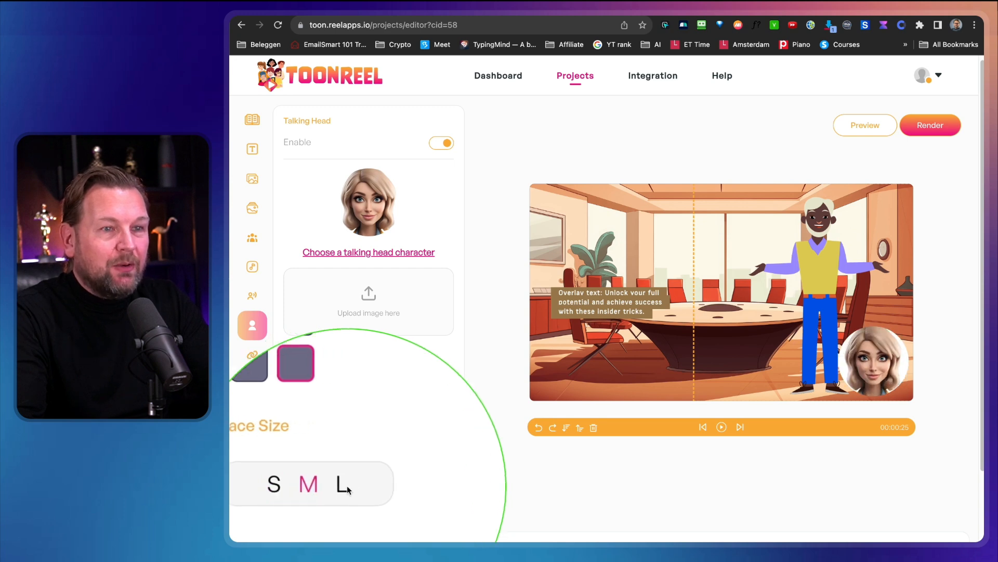
pyautogui.click(343, 488)
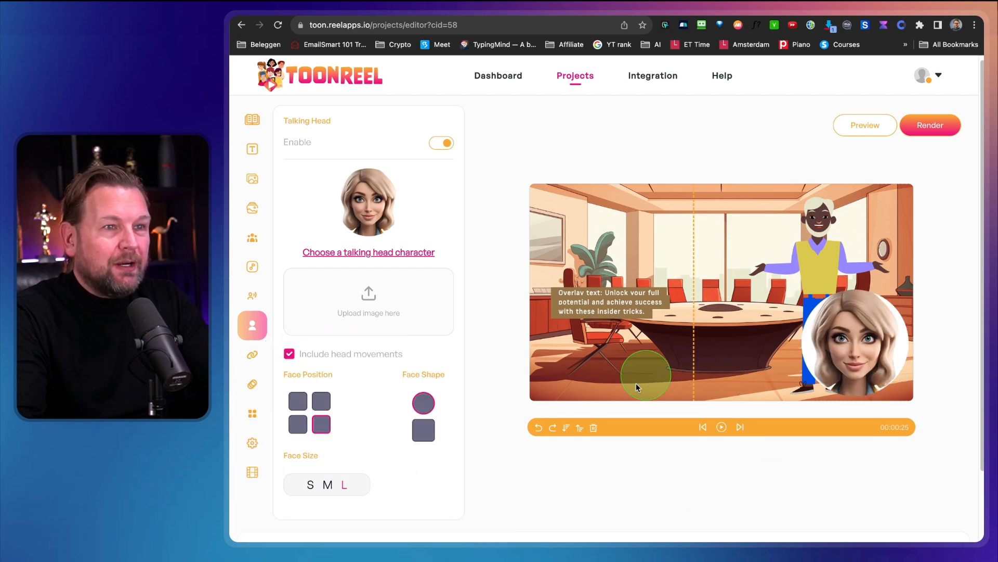
pyautogui.click(300, 401)
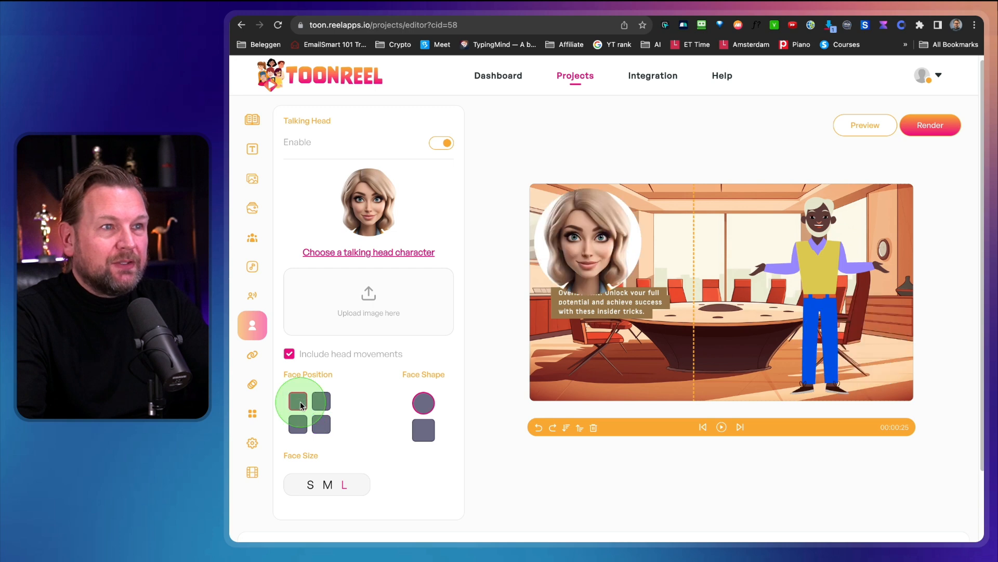
pyautogui.moveTo(629, 316); pyautogui.dragTo(682, 367)
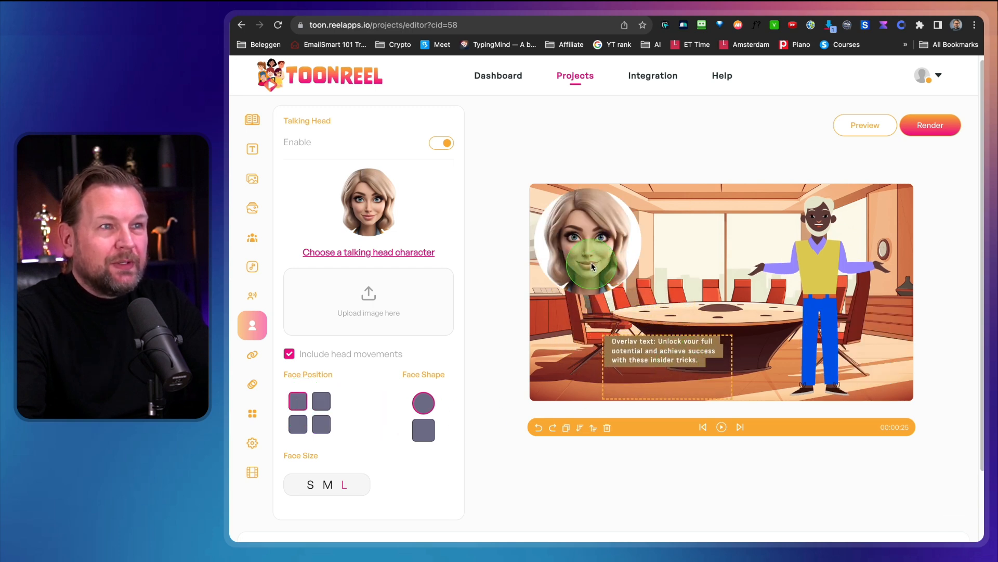
# Try the square face shape on the talking head and restore the round shape.
pyautogui.keyDown('ctrl'); pyautogui.scroll(5, 587, 255); pyautogui.keyUp('ctrl')
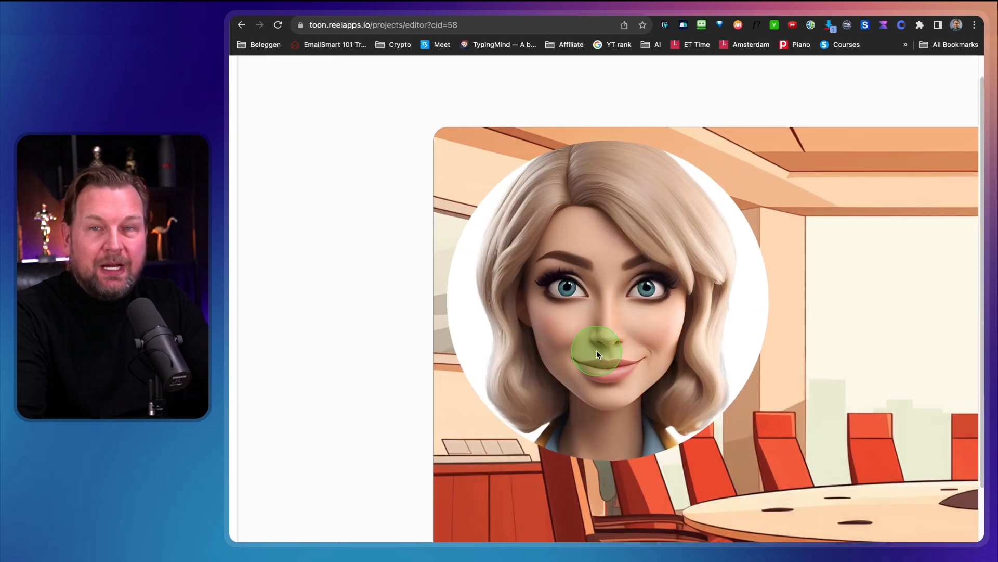
pyautogui.keyDown('ctrl'); pyautogui.scroll(-5, 597, 350); pyautogui.keyUp('ctrl')
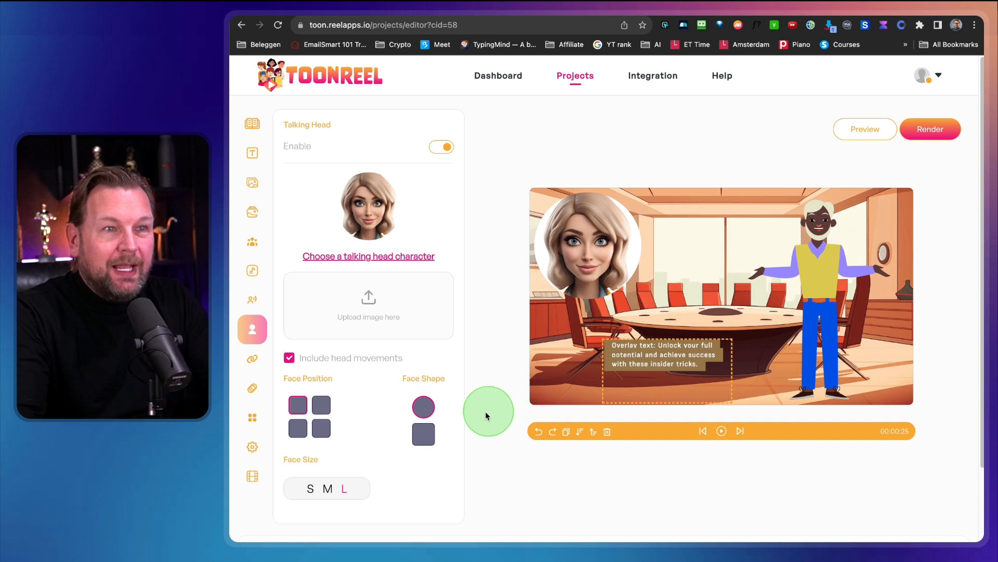
pyautogui.click(422, 434)
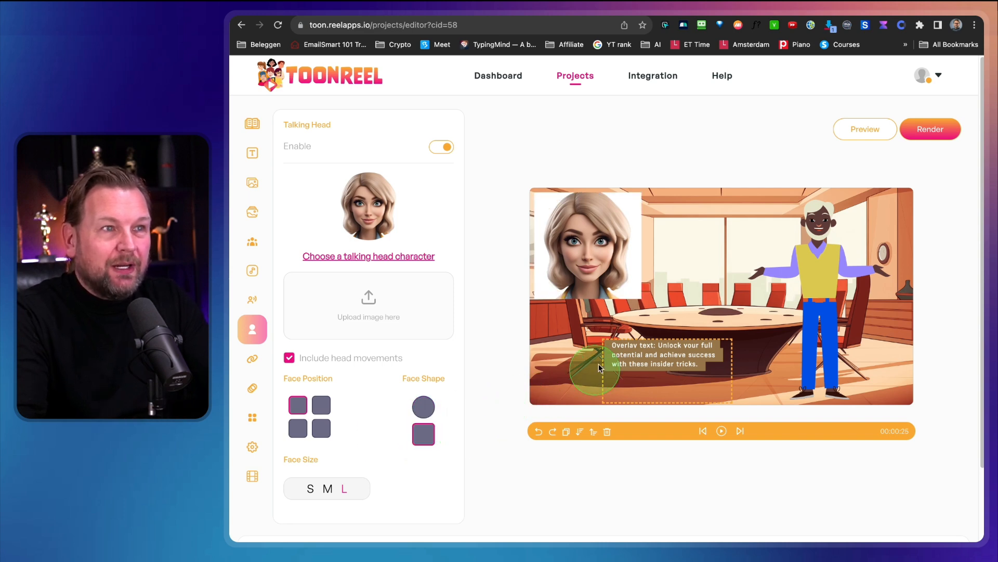
pyautogui.click(424, 407)
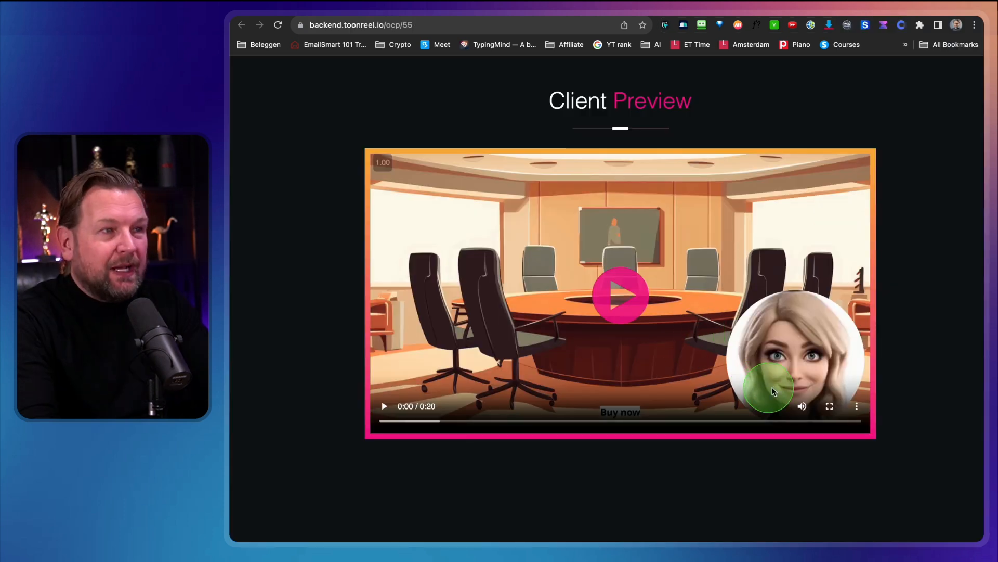
# Play part of the client preview video with the blonde talking head, pause it, and return to the project editor.
pyautogui.click(626, 306)
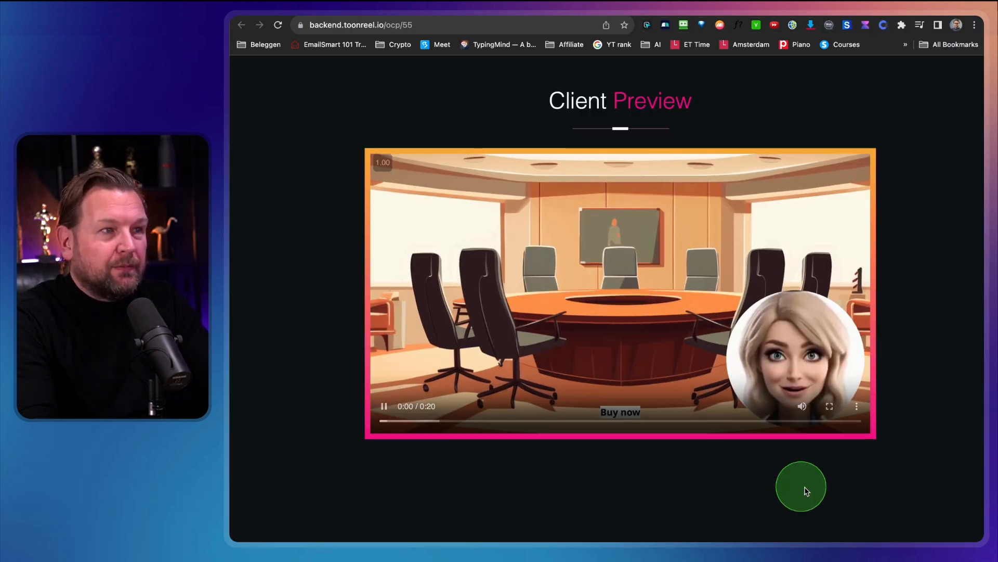
pyautogui.click(853, 509)
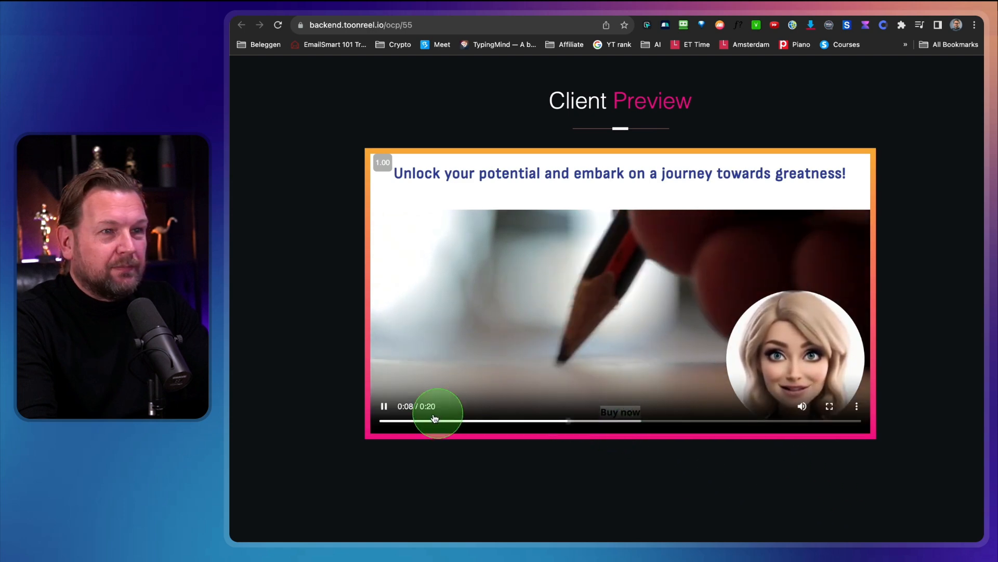
pyautogui.click(384, 406)
pyautogui.click(641, 44)
pyautogui.click(613, 268)
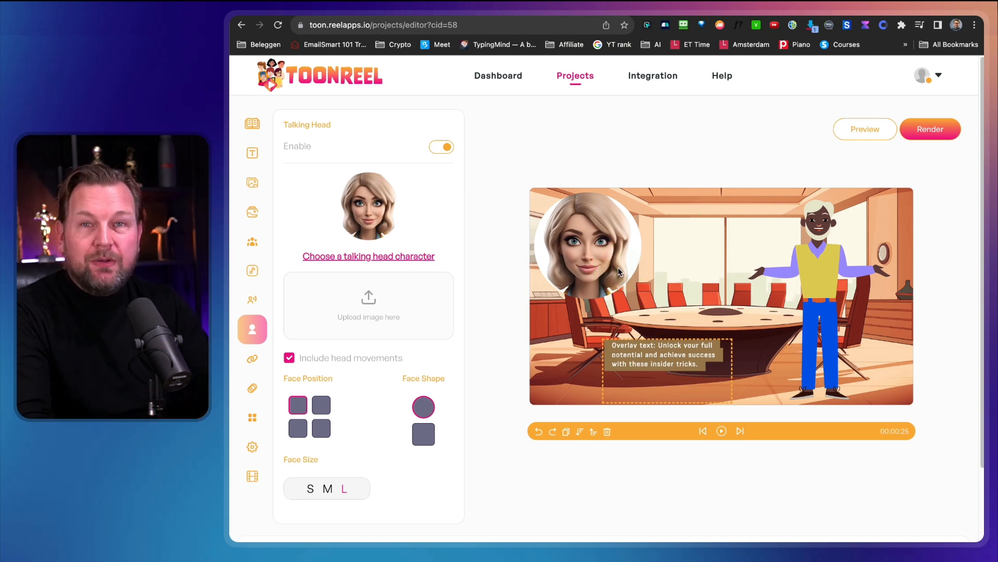
pyautogui.scroll(-2, 602, 278)
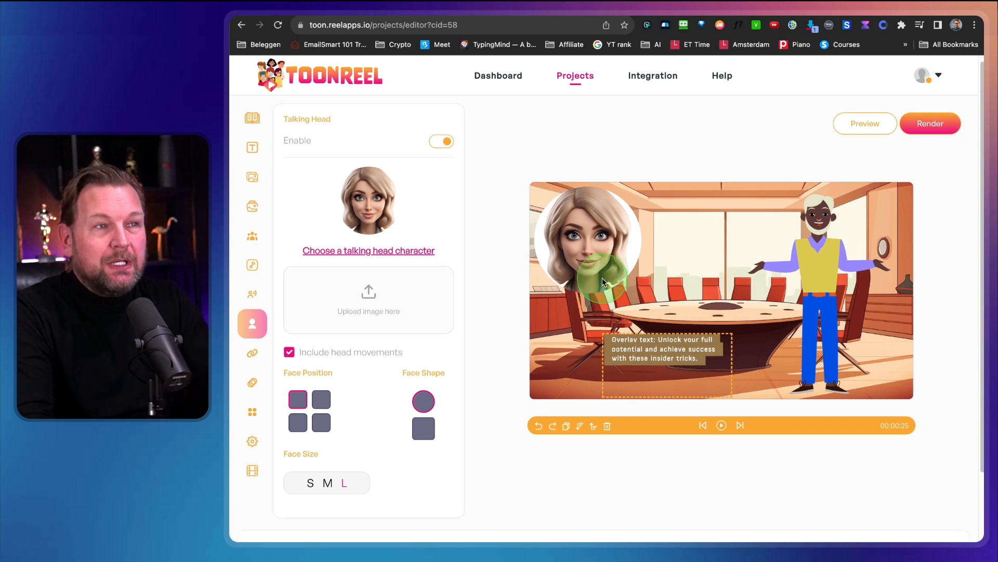
pyautogui.scroll(1, 603, 283)
pyautogui.scroll(1, 319, 252)
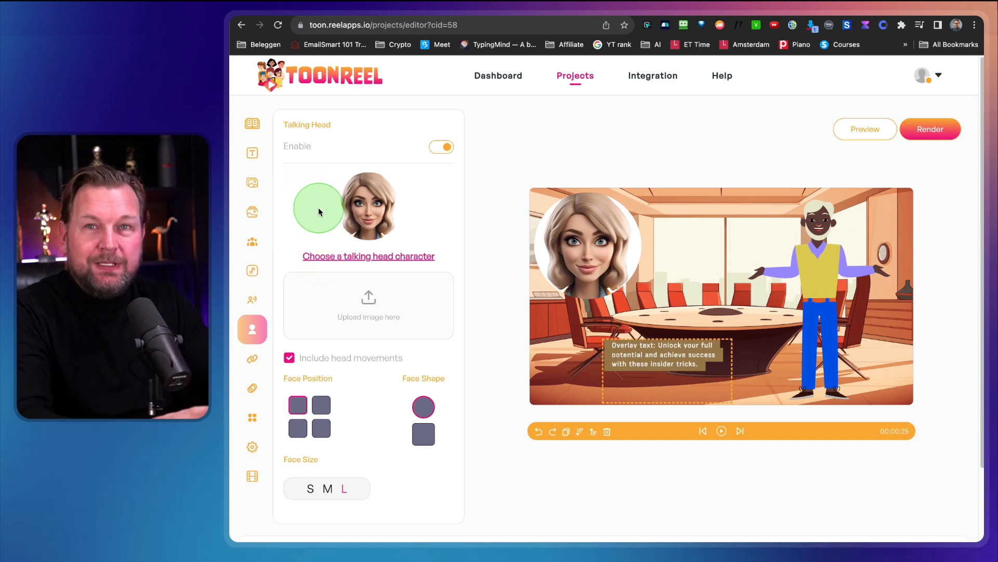
# Move the overlay text beneath the talking head and style it as white text on a dark blue #30409b background.
pyautogui.moveTo(277, 111)
pyautogui.mouseDown()
pyautogui.moveTo(274, 208)
pyautogui.moveTo(233, 509)
pyautogui.mouseUp()
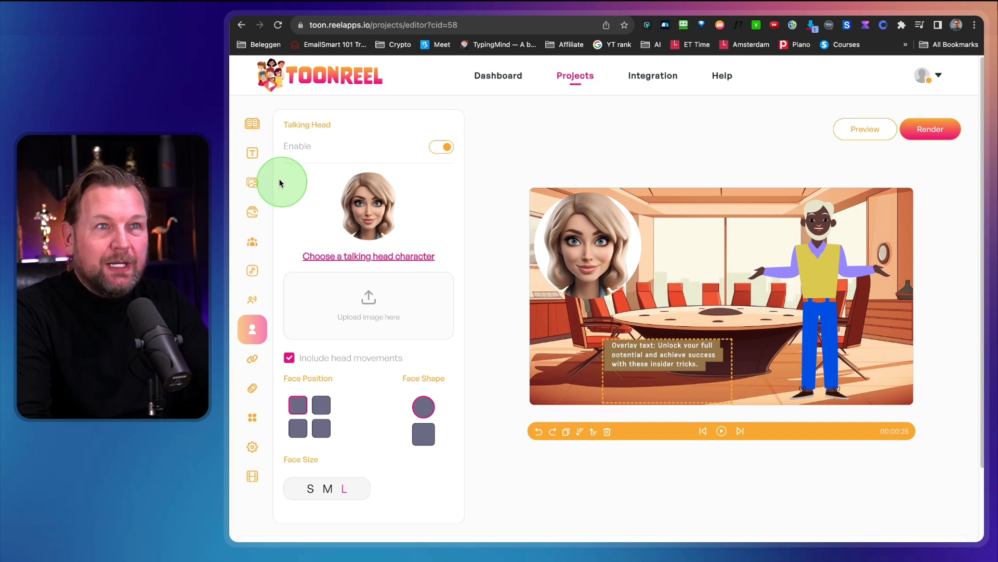
pyautogui.click(254, 152)
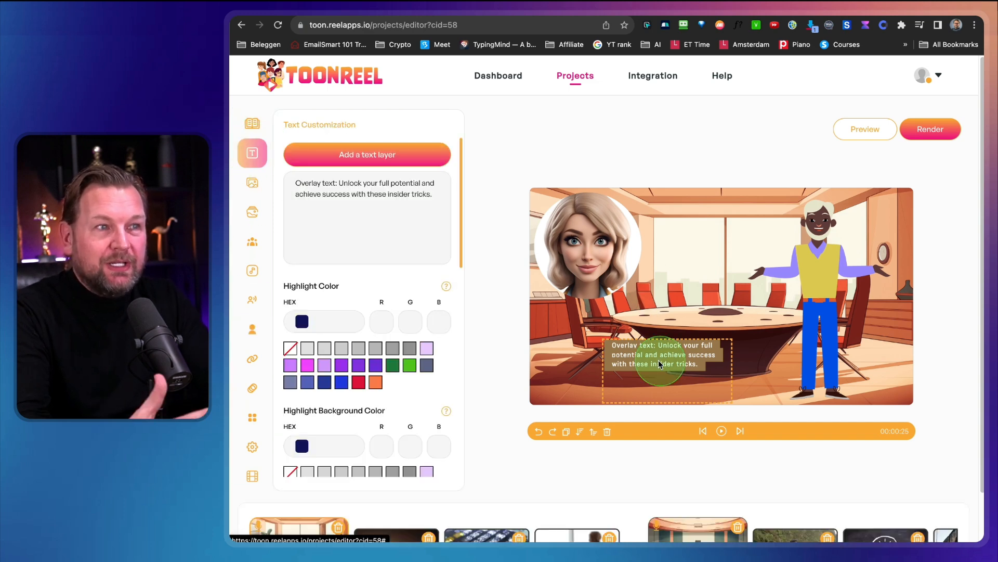
pyautogui.moveTo(663, 357); pyautogui.dragTo(584, 334)
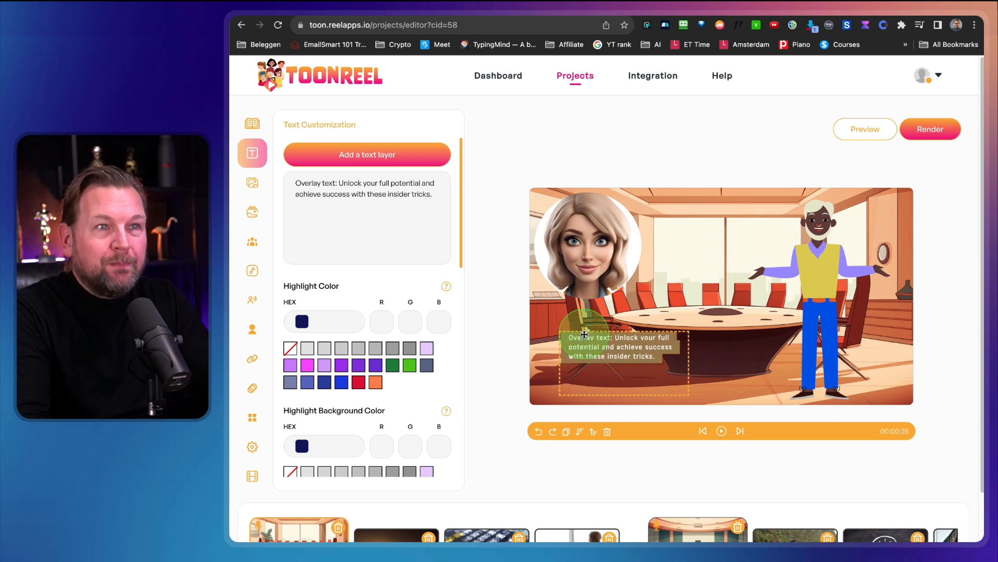
pyautogui.scroll(-10, 363, 384)
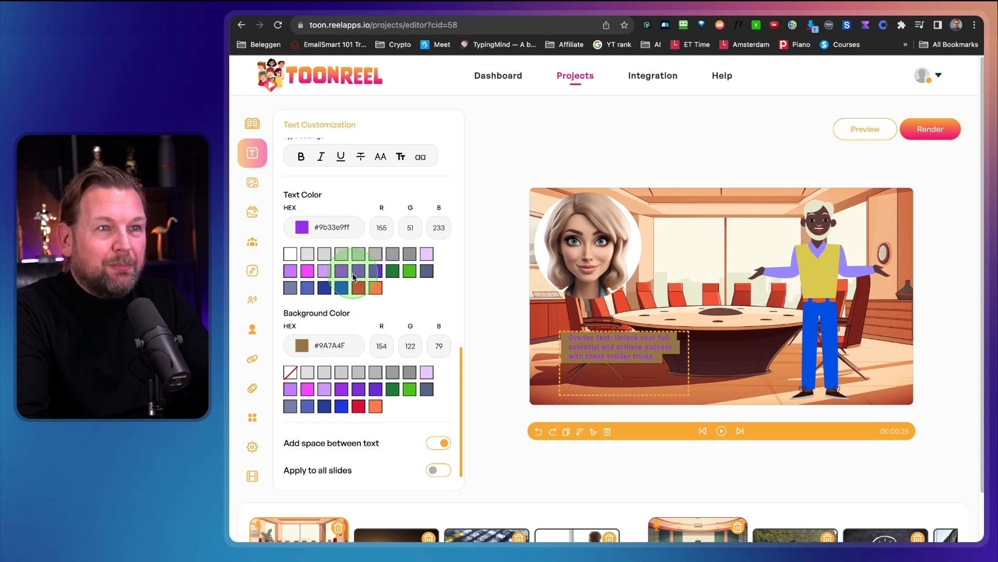
pyautogui.click(324, 406)
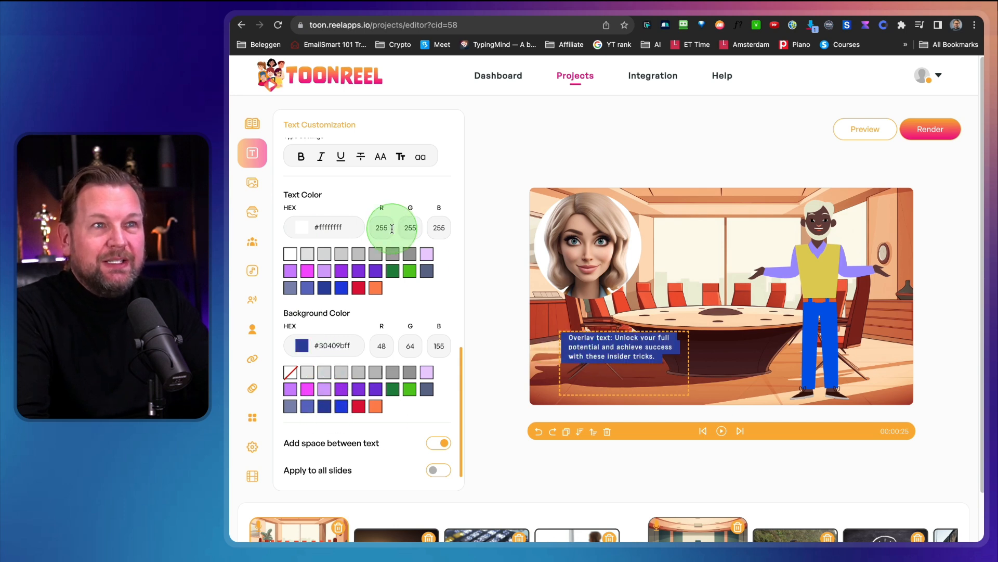
# Enlarge the overlay text, widen its box so the text fits on two lines, and move it slightly lower in the scene.
pyautogui.scroll(3, 392, 228)
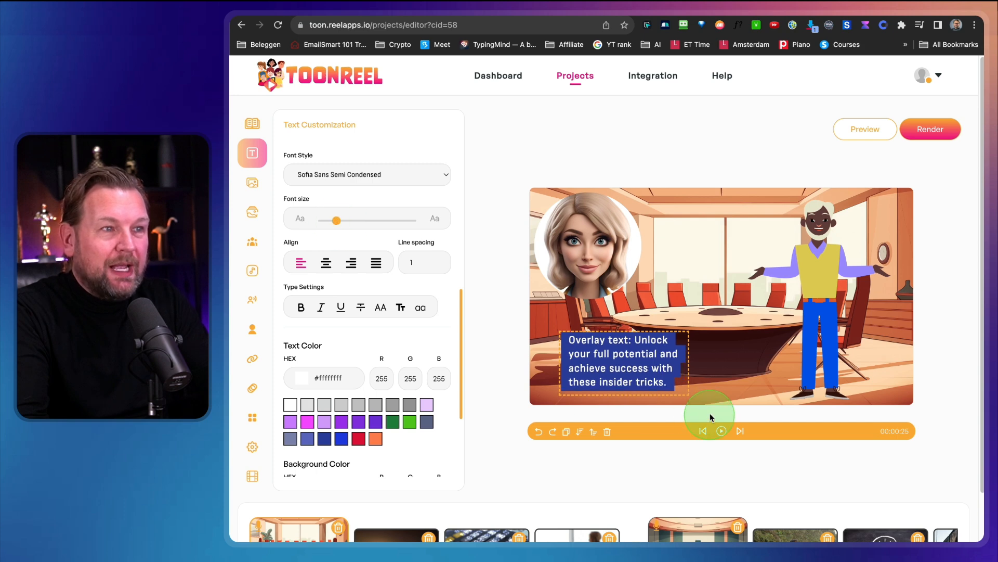
pyautogui.moveTo(687, 394); pyautogui.dragTo(799, 398)
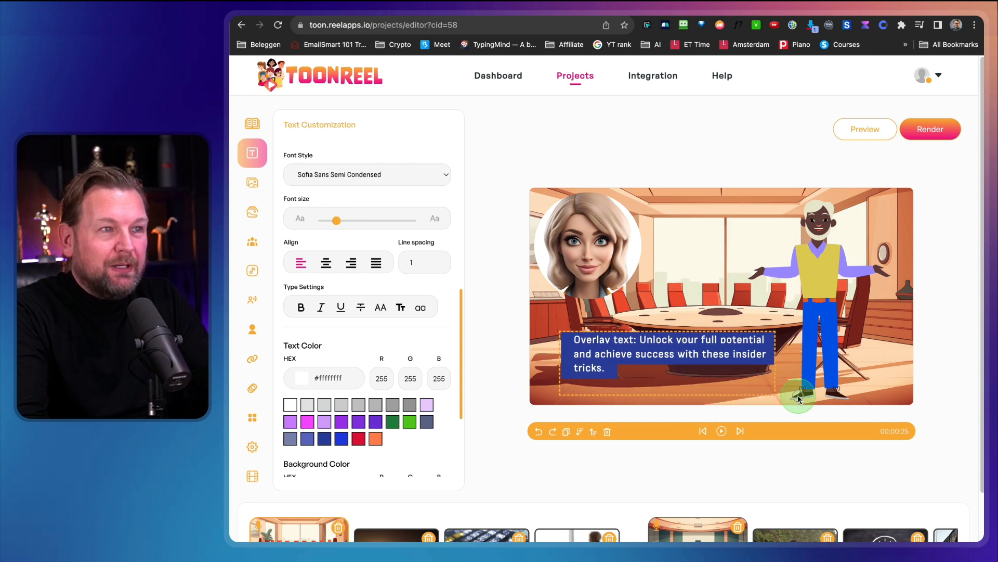
pyautogui.click(763, 372)
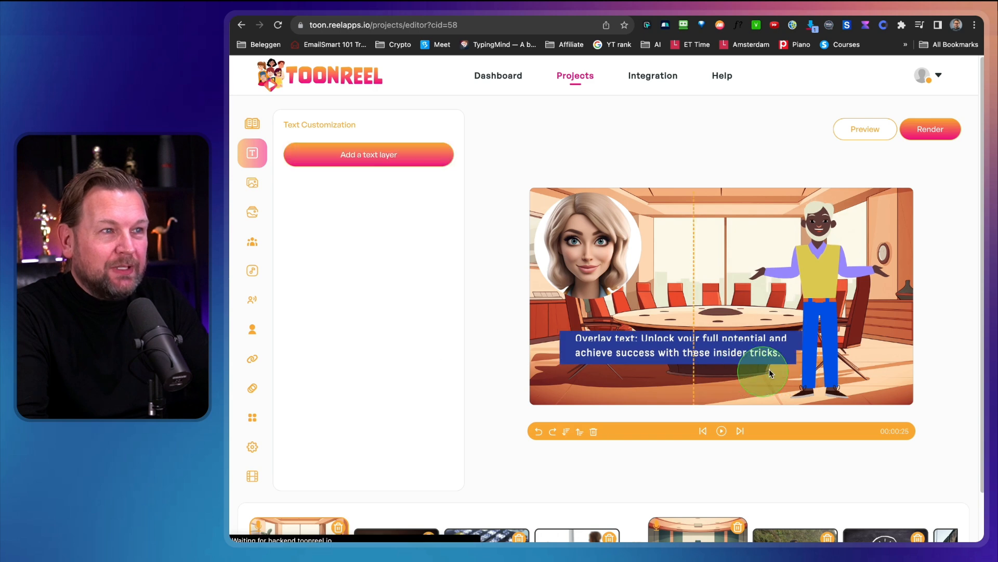
pyautogui.moveTo(617, 340); pyautogui.dragTo(633, 360)
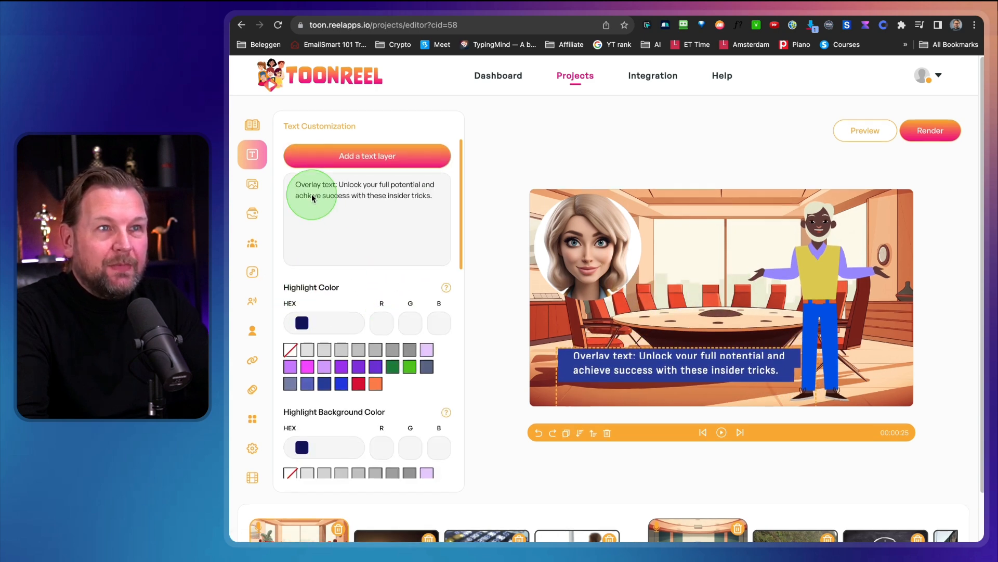
# Set the overlay text's line spacing to 1.6 and apply the text styling to all slides.
pyautogui.scroll(-10, 344, 265)
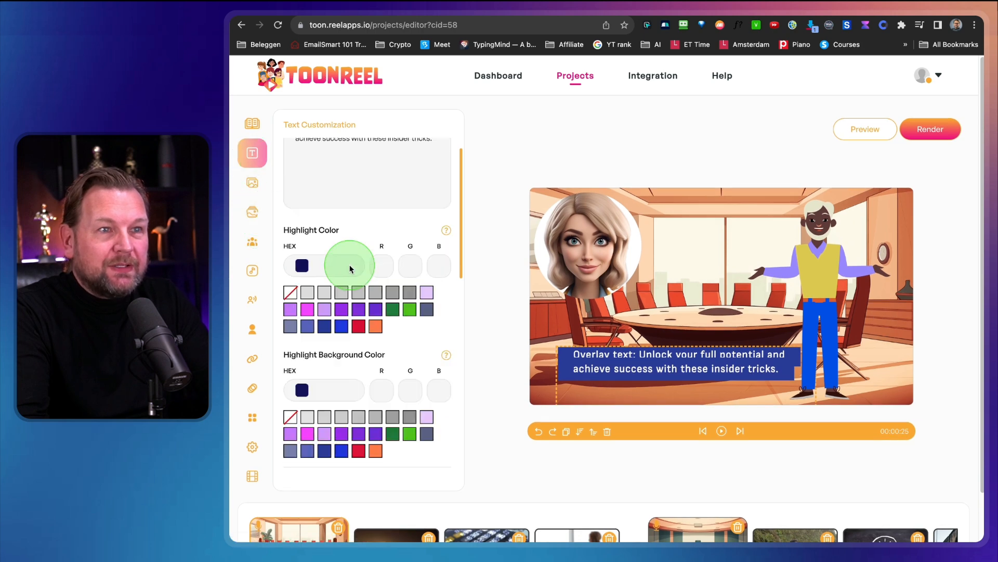
pyautogui.moveTo(337, 286); pyautogui.dragTo(335, 284)
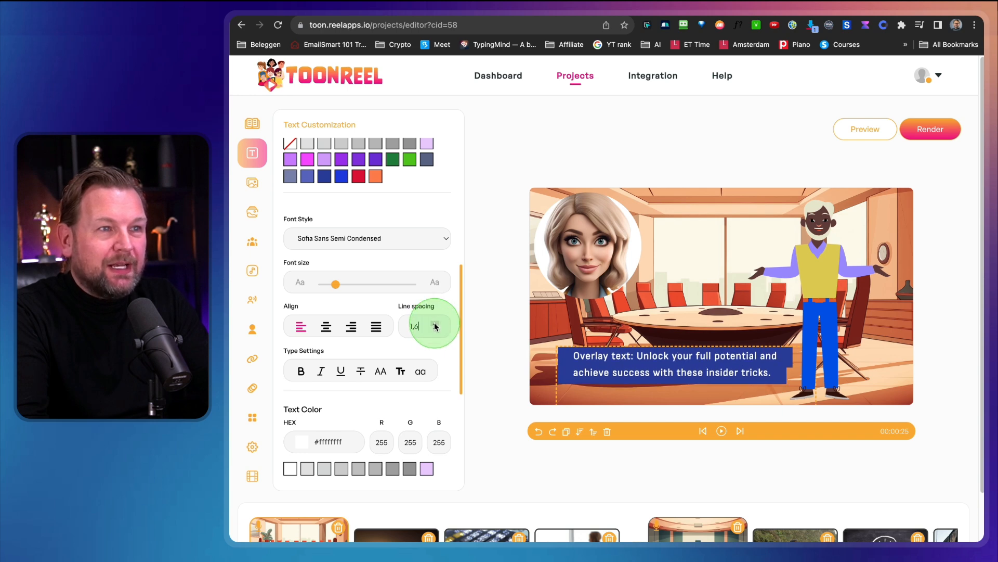
pyautogui.scroll(-10, 396, 419)
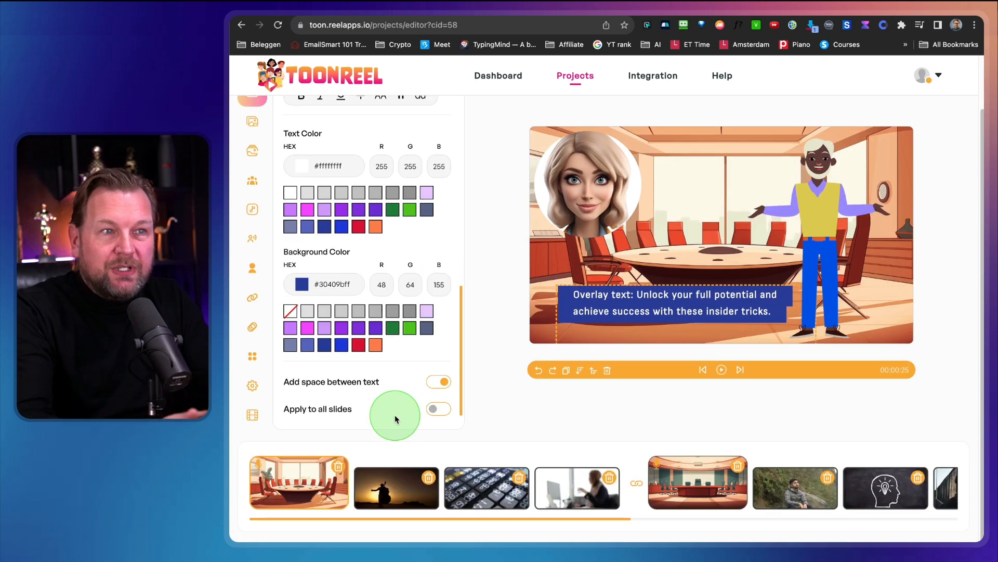
pyautogui.click(433, 413)
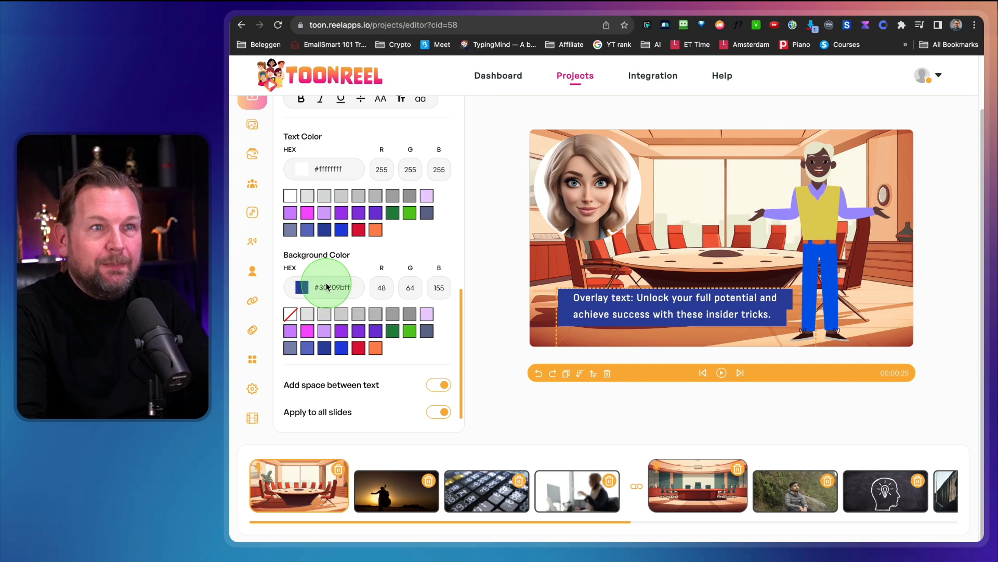
pyautogui.scroll(8, 328, 285)
pyautogui.scroll(5, 302, 252)
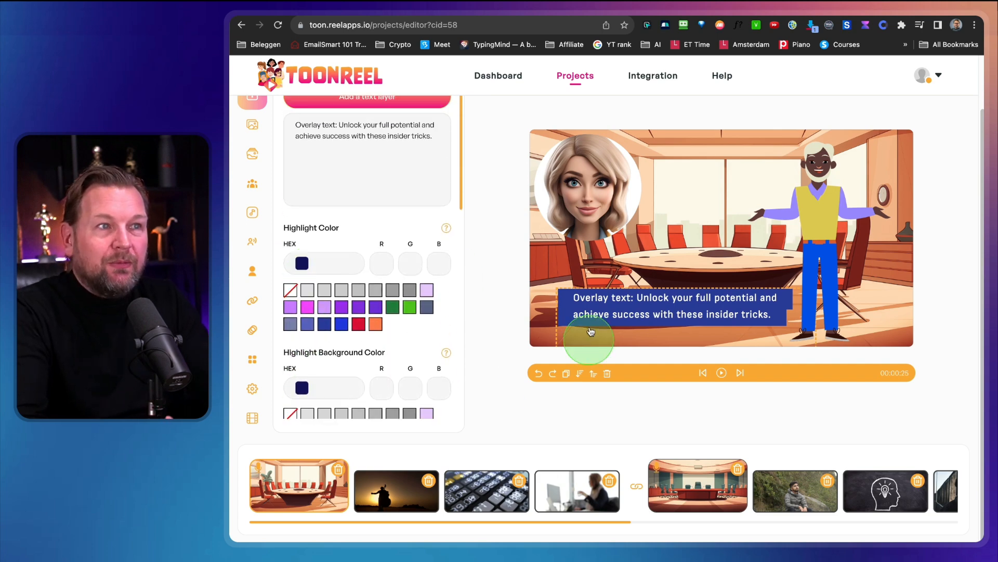
pyautogui.scroll(2, 356, 285)
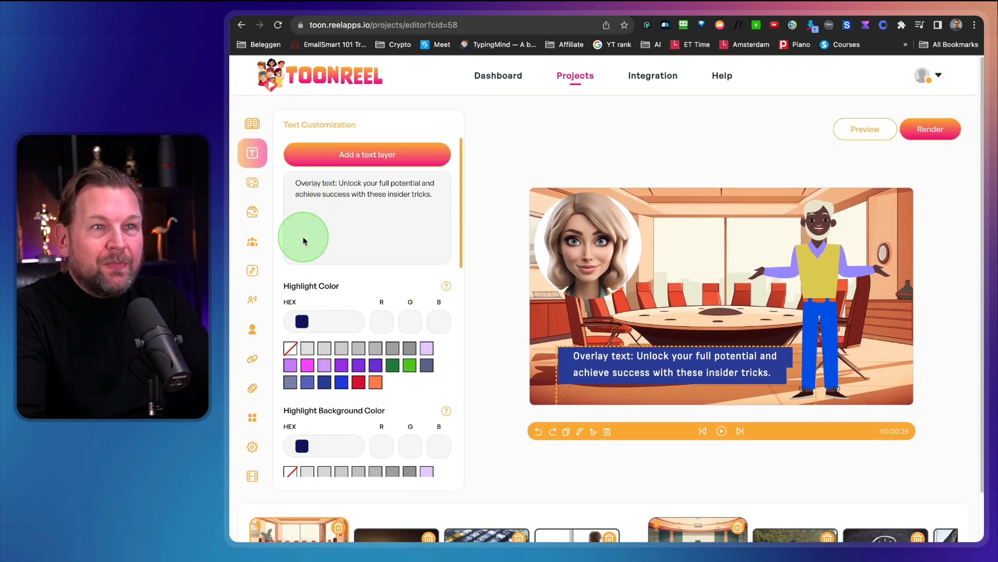
# Open the second slide with the sunset video and delete the standing cartoon character from it.
pyautogui.scroll(-2, 528, 460)
pyautogui.click(406, 485)
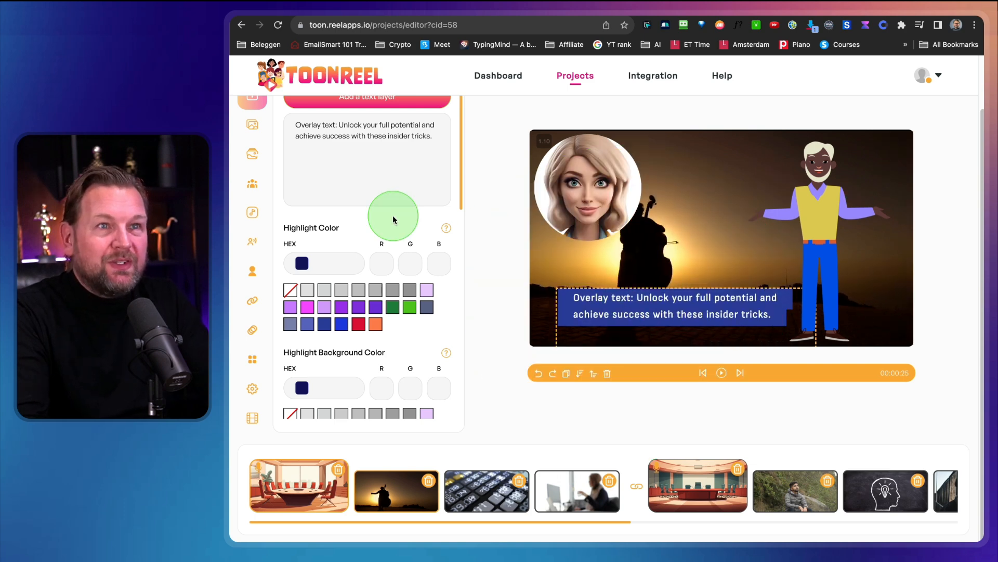
pyautogui.scroll(2, 392, 215)
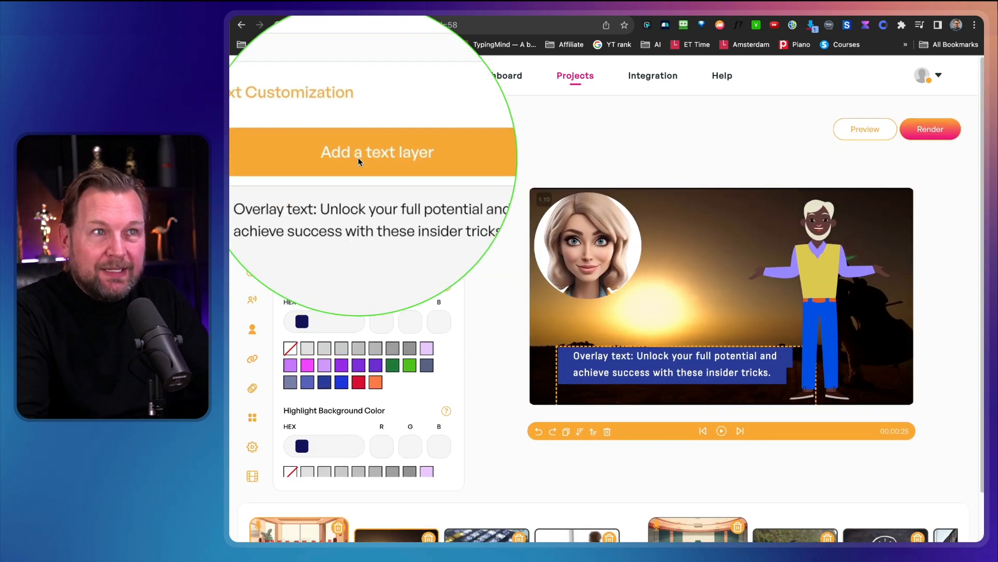
pyautogui.click(620, 347)
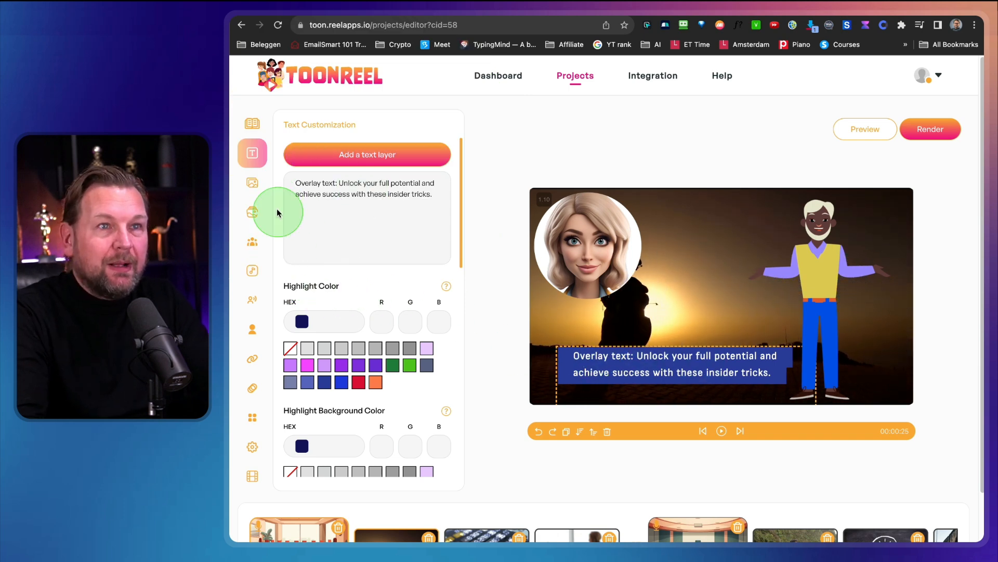
pyautogui.click(253, 184)
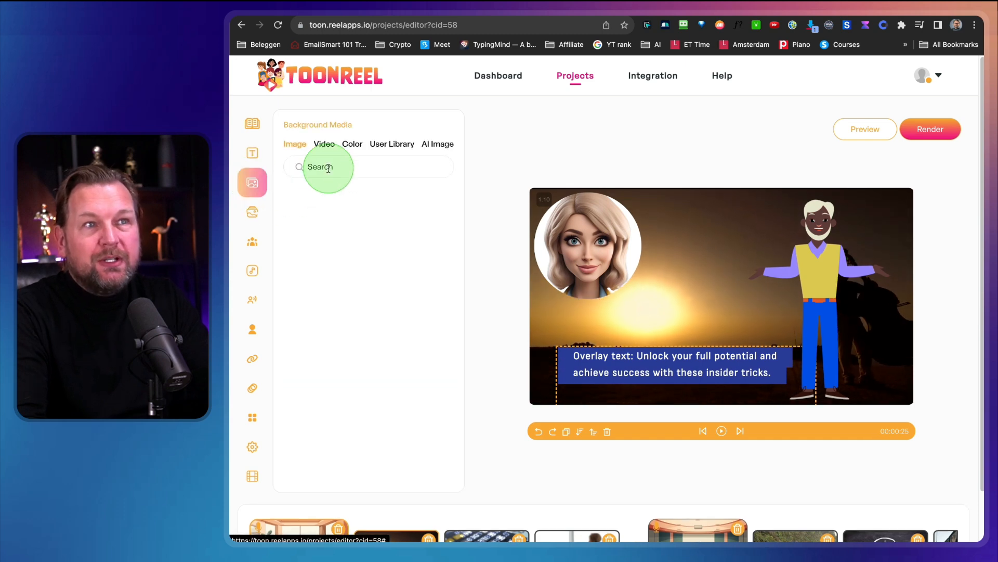
pyautogui.click(817, 305)
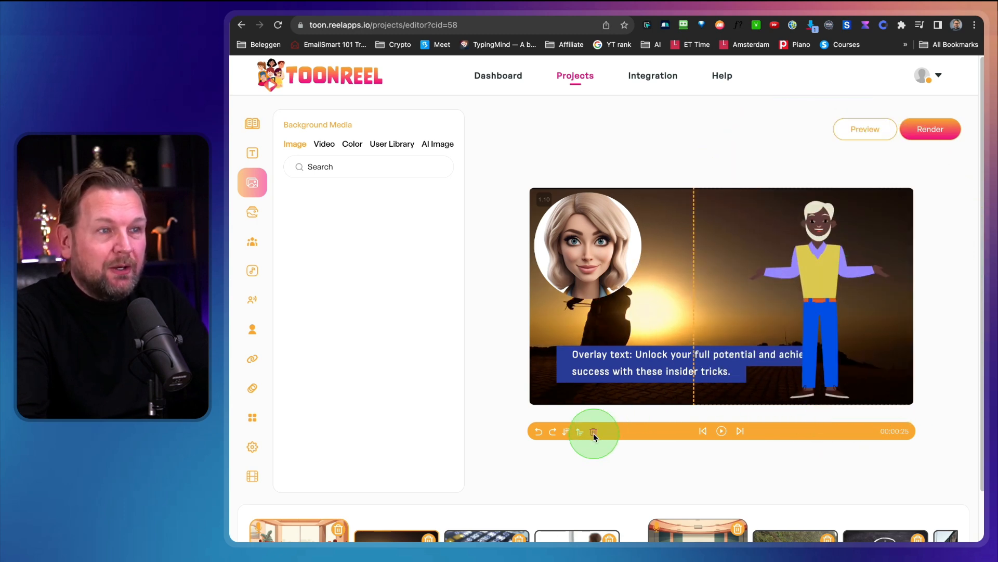
pyautogui.click(594, 433)
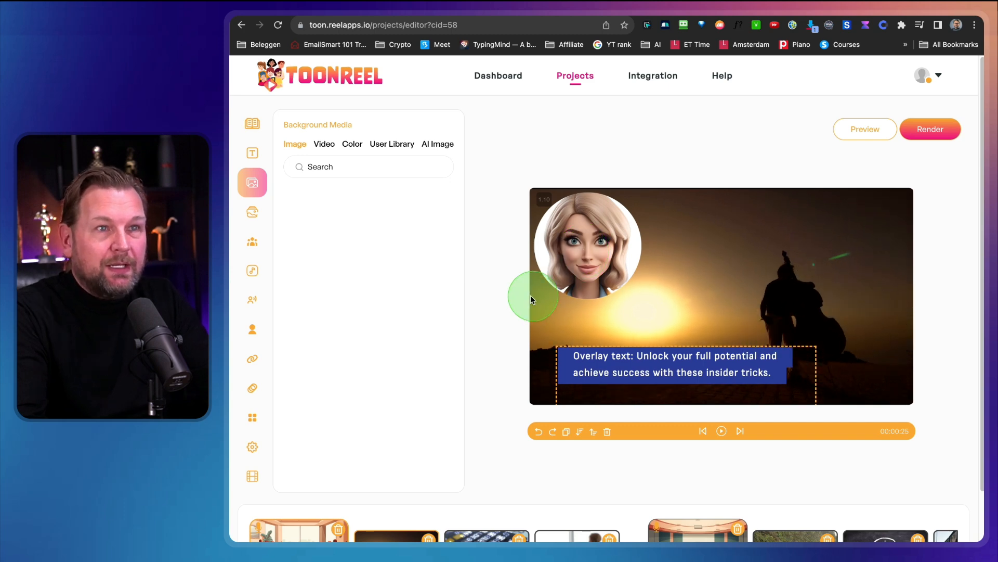
# Try a solid red CE1A1A background on the second slide.
pyautogui.click(352, 146)
pyautogui.moveTo(397, 231); pyautogui.dragTo(413, 214)
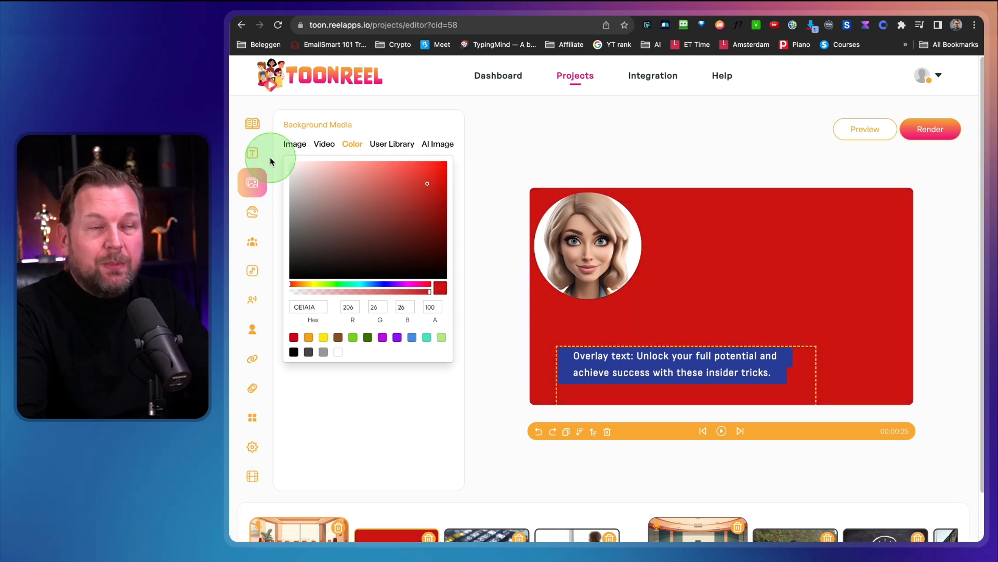
# Search the background videos for success and set the stacked dollar bills clip as the second slide's background.
pyautogui.click(335, 148)
pyautogui.write('success')
pyautogui.click(318, 171)
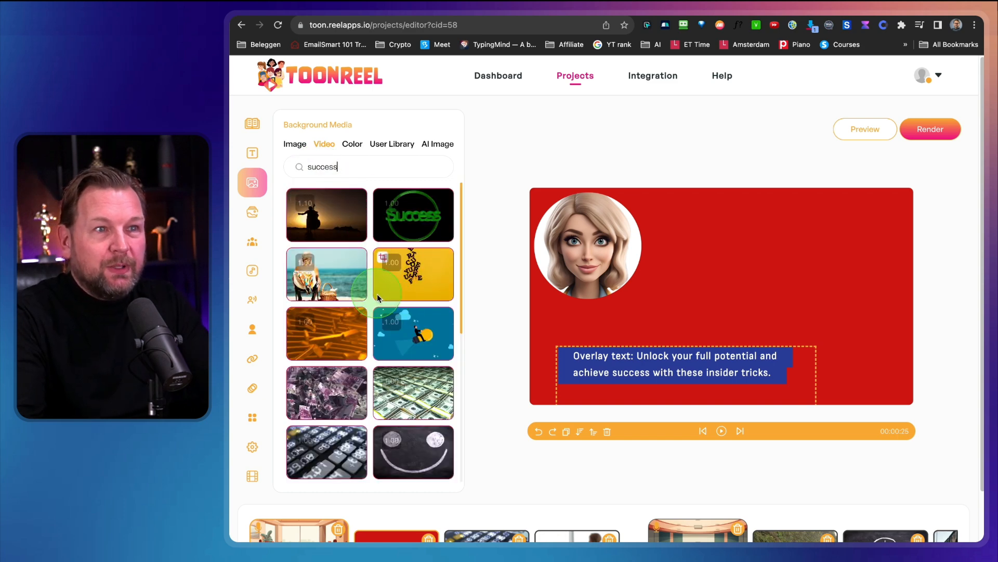
pyautogui.scroll(-3, 395, 342)
pyautogui.click(429, 286)
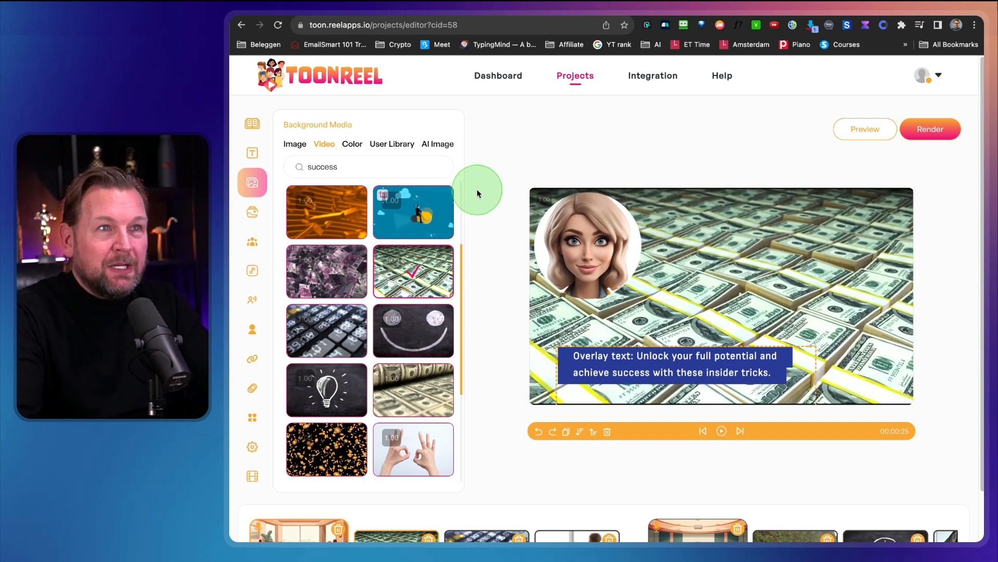
# Open the AI image generator for the background media and examine its image description field.
pyautogui.click(440, 145)
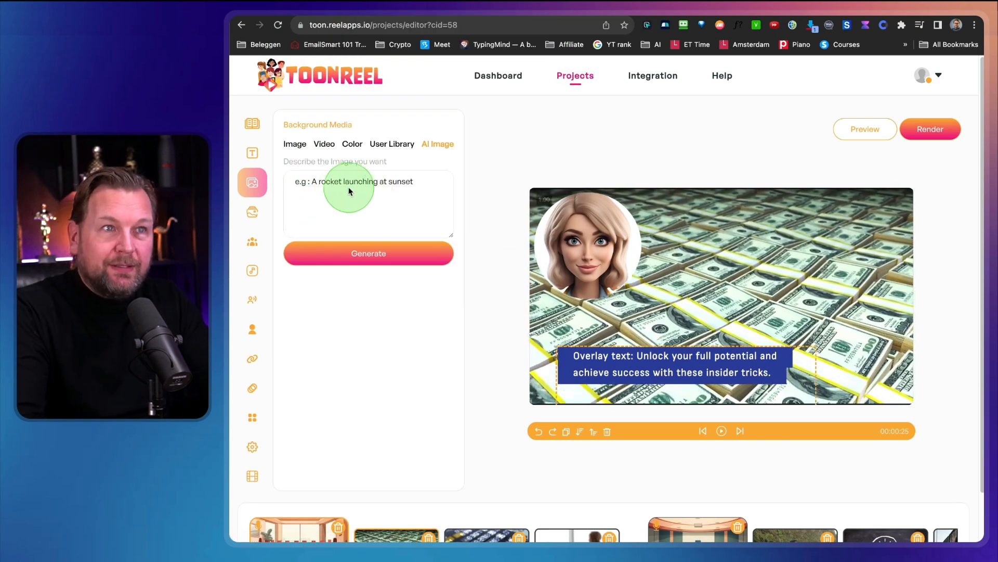
pyautogui.click(347, 186)
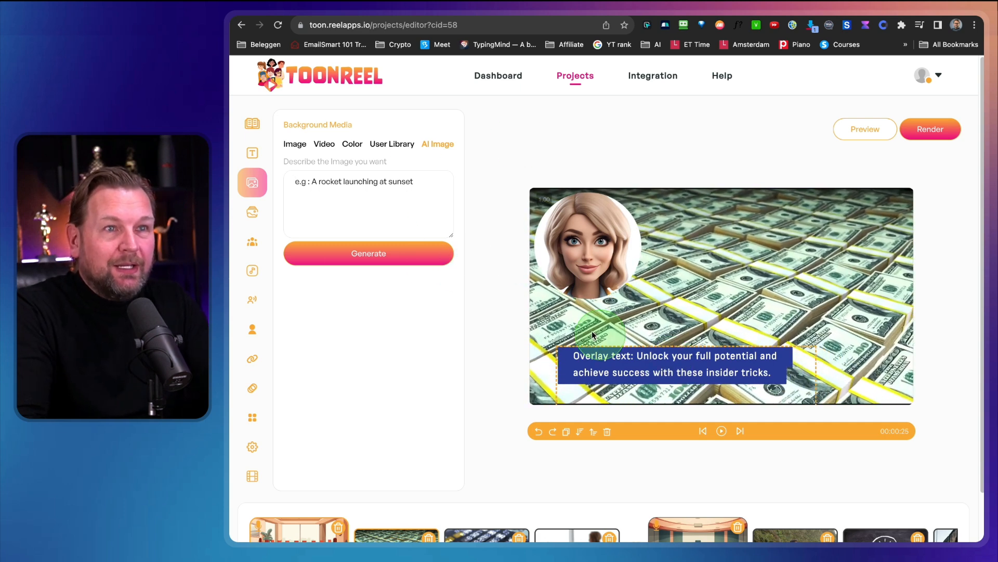
# Search the layer videos for Success and add the chalkboard light bulb clip as a layer on the slide.
pyautogui.click(252, 213)
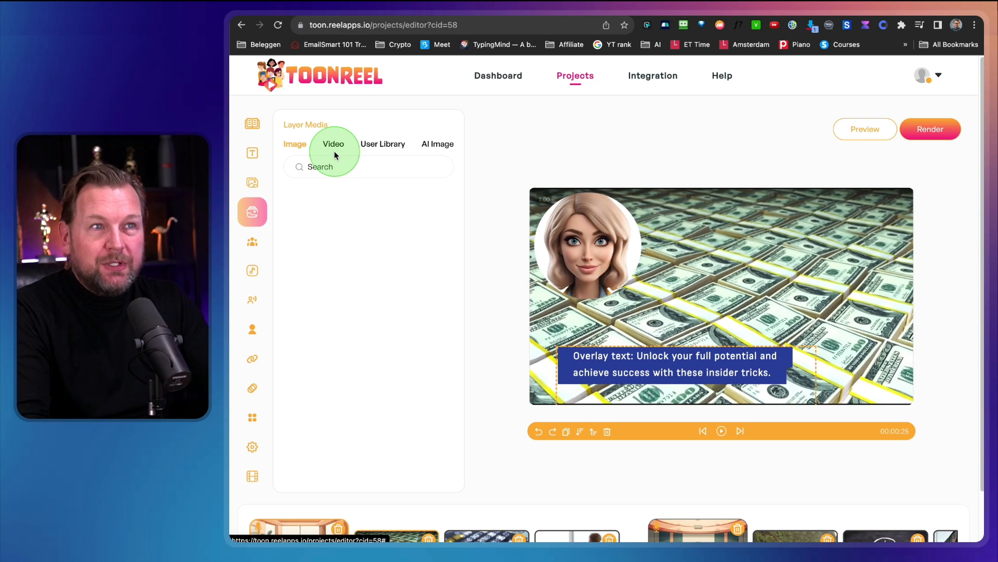
pyautogui.click(334, 150)
pyautogui.click(326, 168)
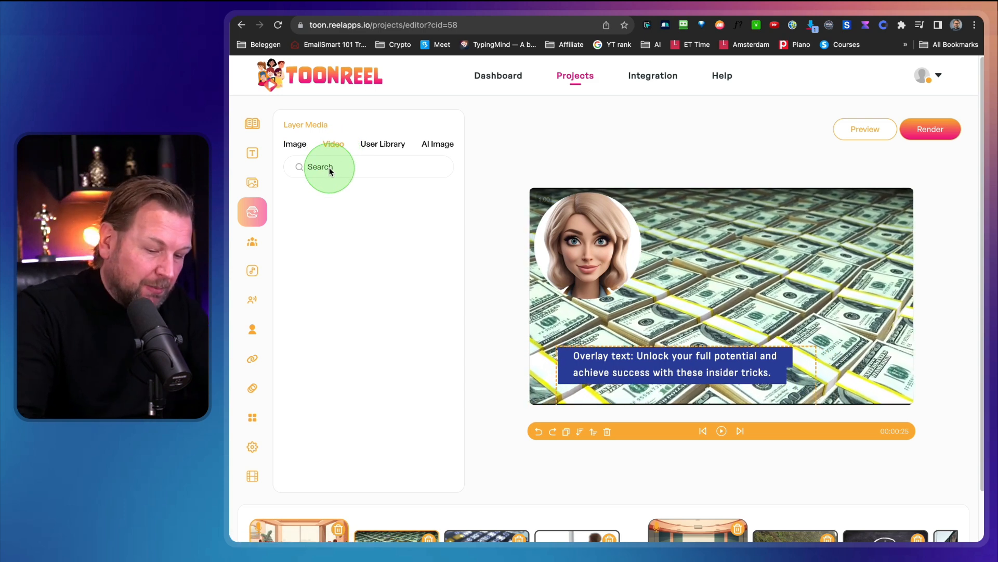
pyautogui.write('Success')
pyautogui.press('Return')
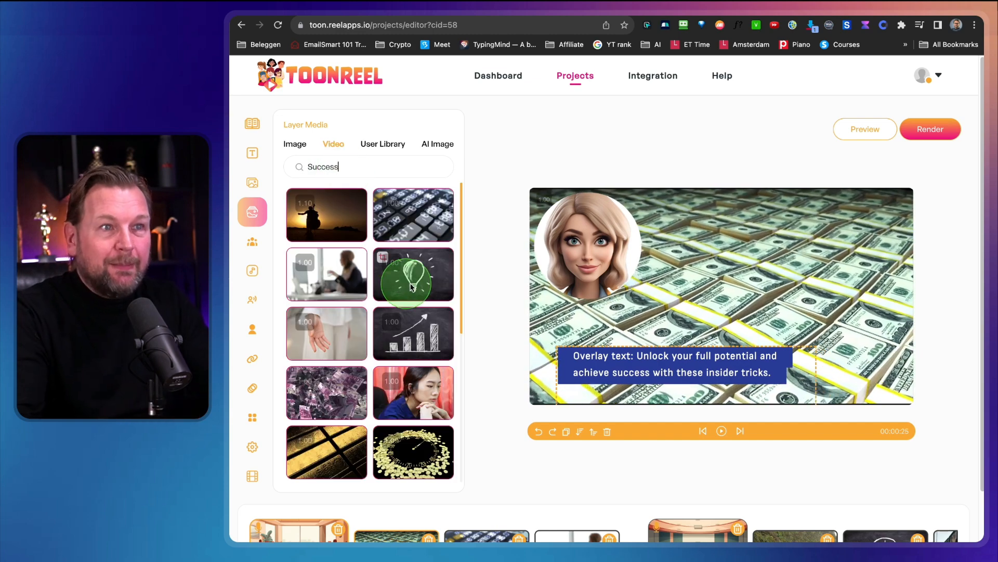
pyautogui.click(421, 287)
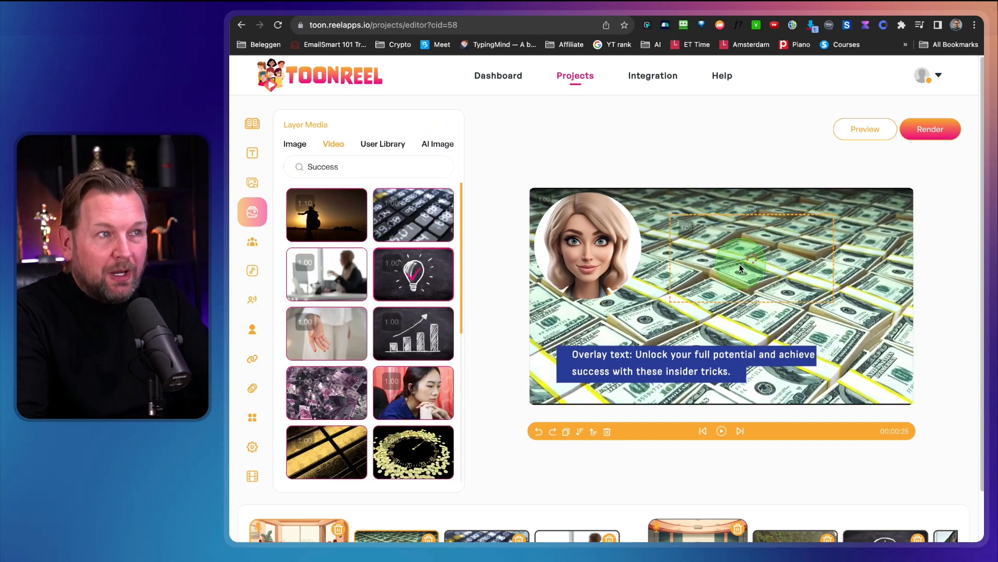
# Enlarge the light bulb video layer's frame and shift it slightly upward beside the talking head.
pyautogui.scroll(-2, 563, 438)
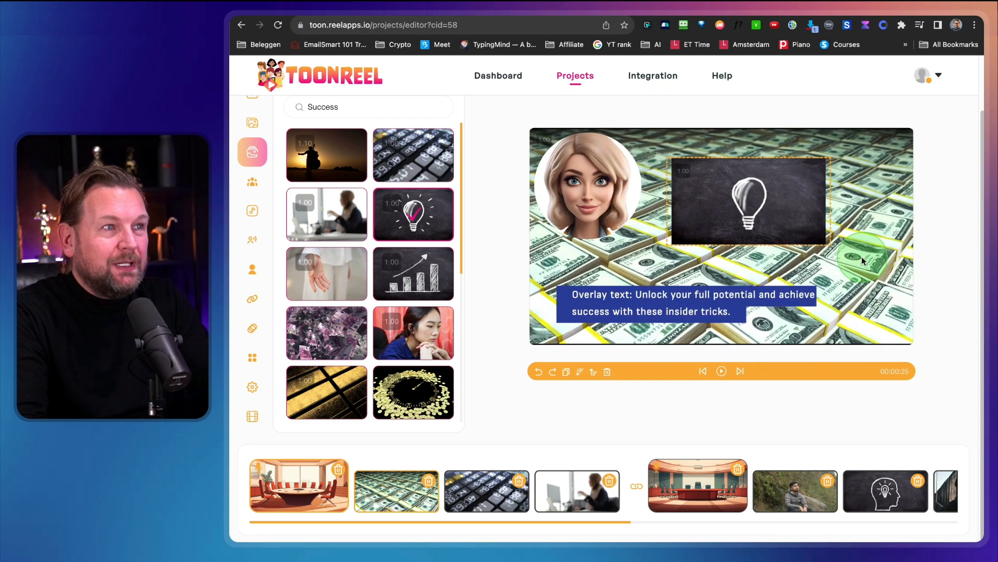
pyautogui.moveTo(832, 244); pyautogui.dragTo(874, 274)
pyautogui.moveTo(769, 221); pyautogui.dragTo(769, 216)
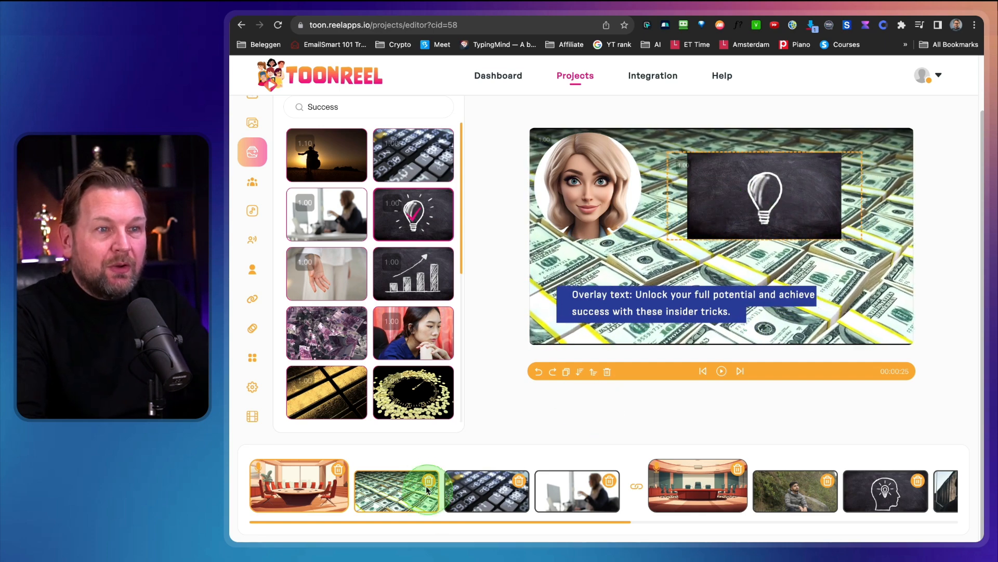
# Look through the keyboard and office slides, and open the second conference room slide.
pyautogui.click(464, 494)
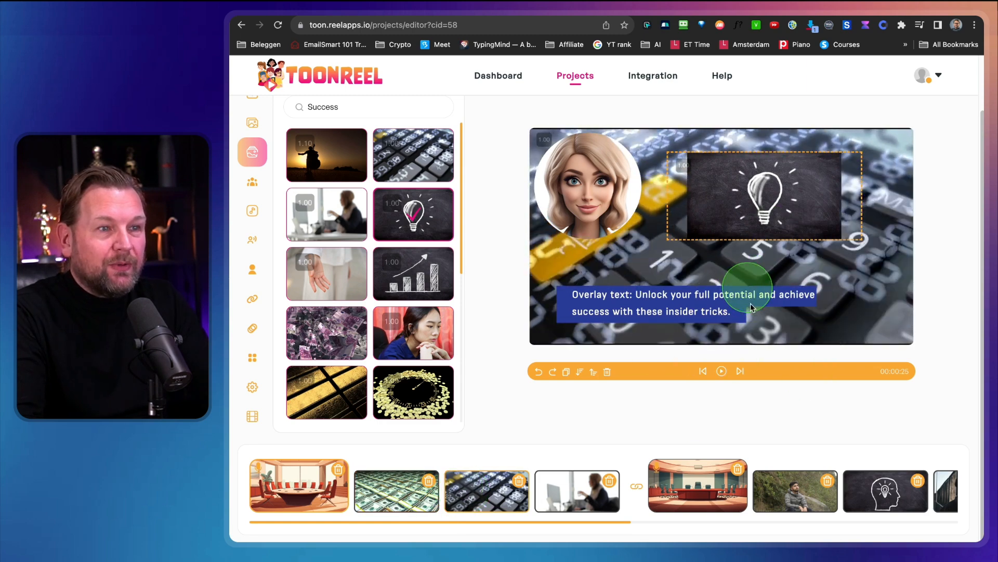
pyautogui.click(555, 494)
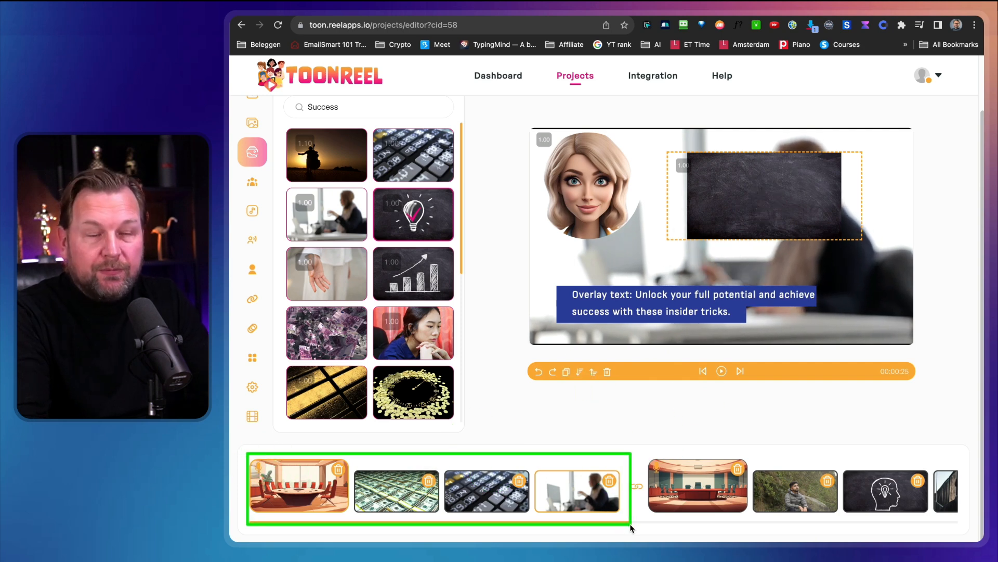
pyautogui.click(672, 488)
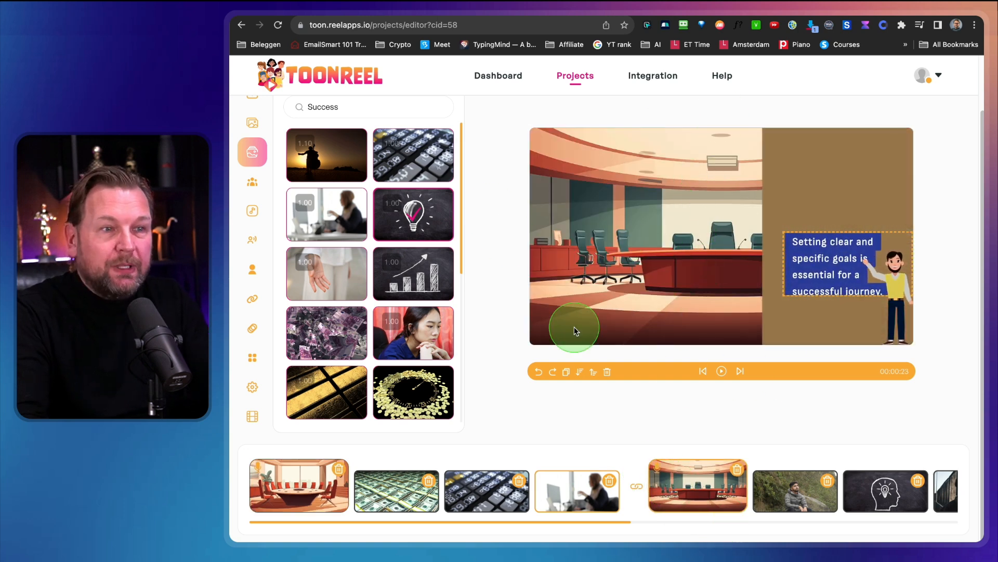
# Open the dollar bills slide and display its character options.
pyautogui.click(571, 486)
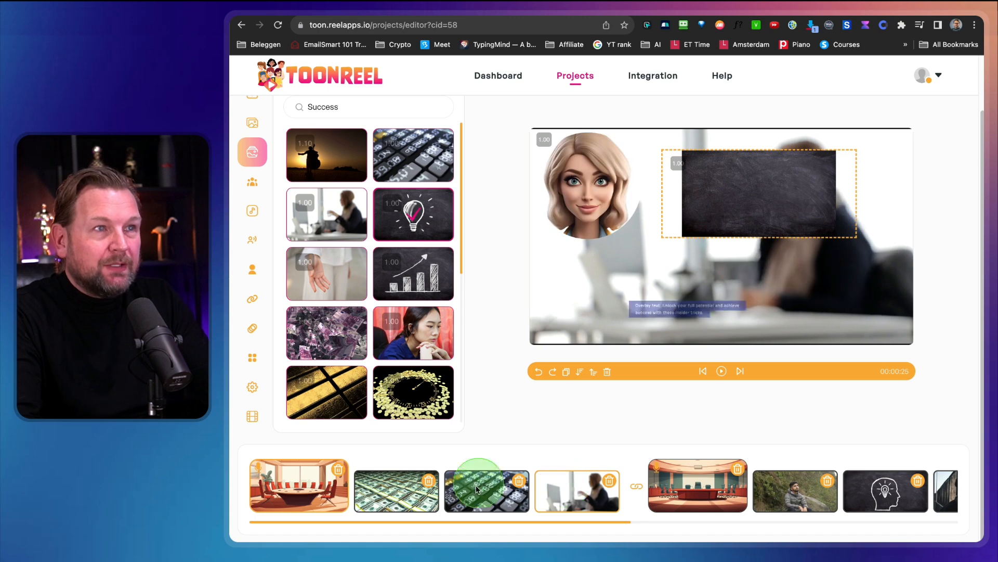
pyautogui.click(398, 495)
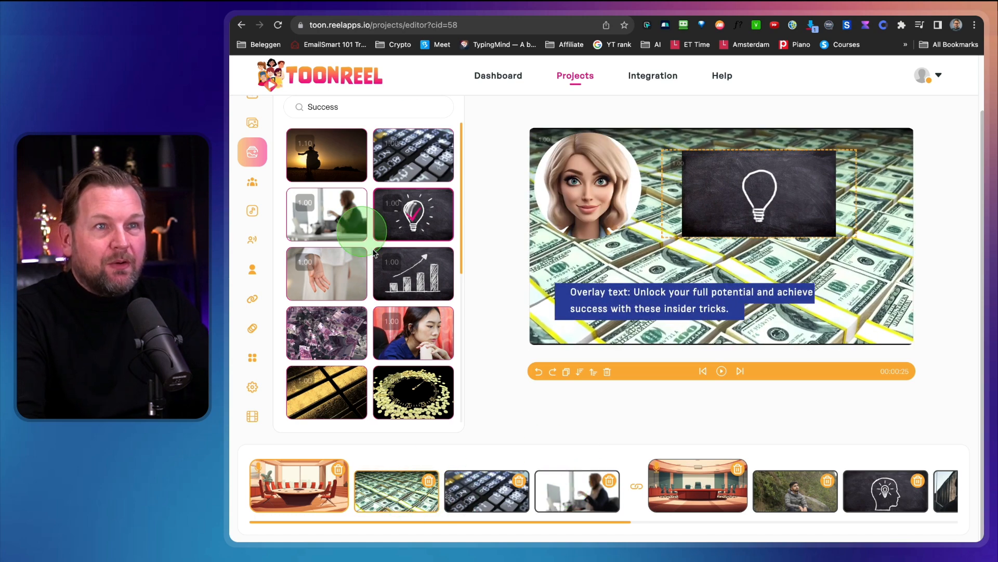
pyautogui.click(252, 182)
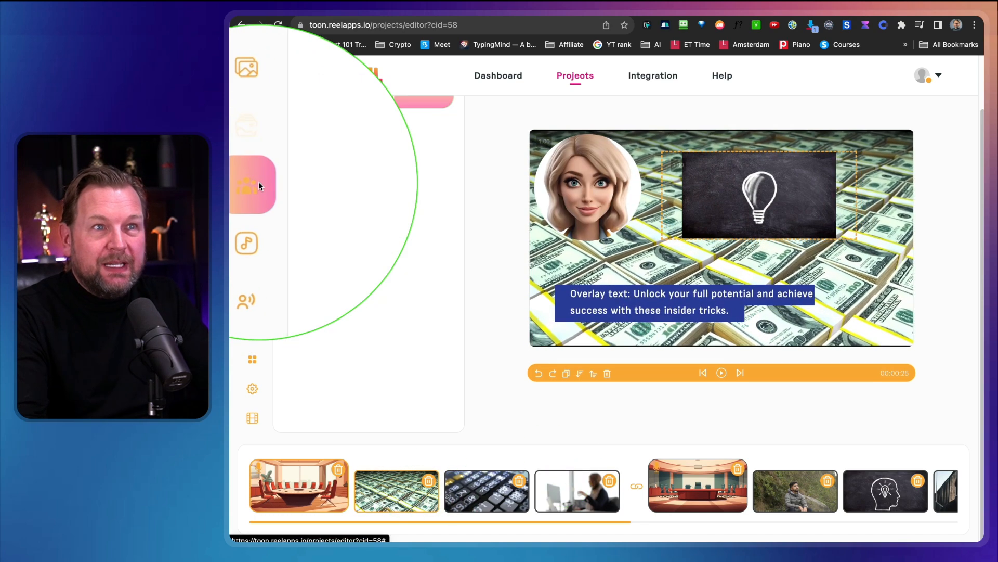
pyautogui.scroll(3, 364, 234)
pyautogui.scroll(-1, 400, 220)
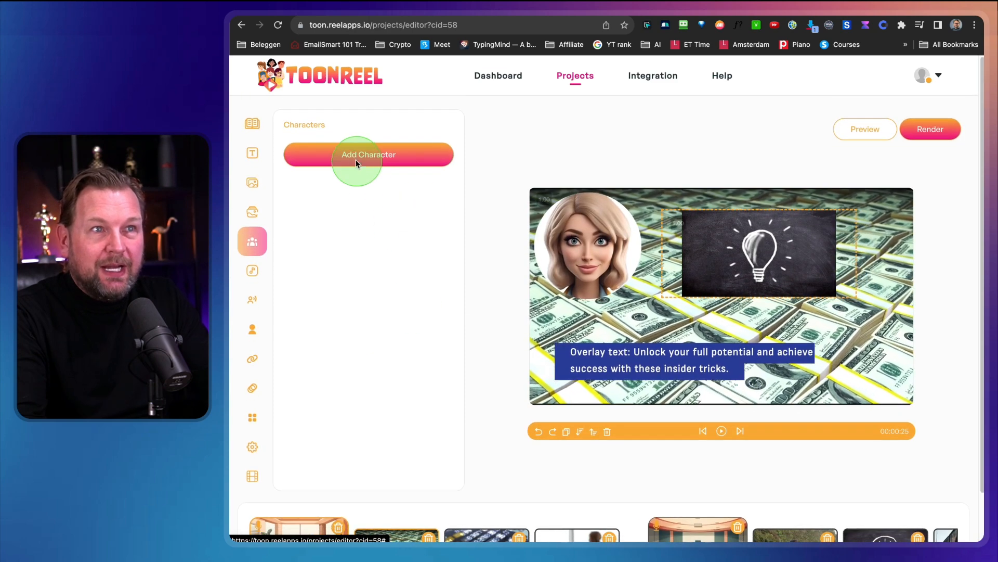
pyautogui.click(342, 156)
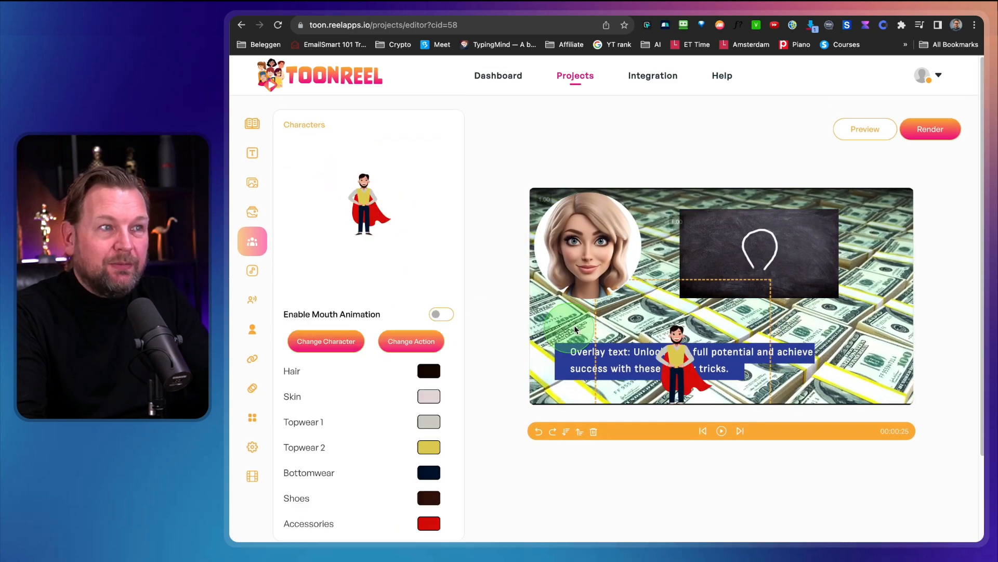
pyautogui.moveTo(673, 373); pyautogui.dragTo(840, 347)
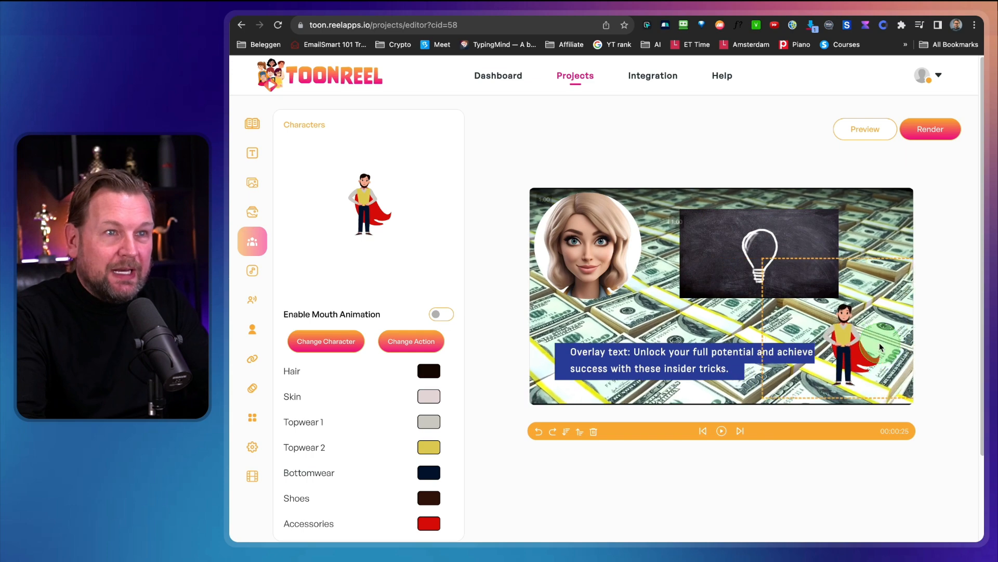
pyautogui.click(594, 431)
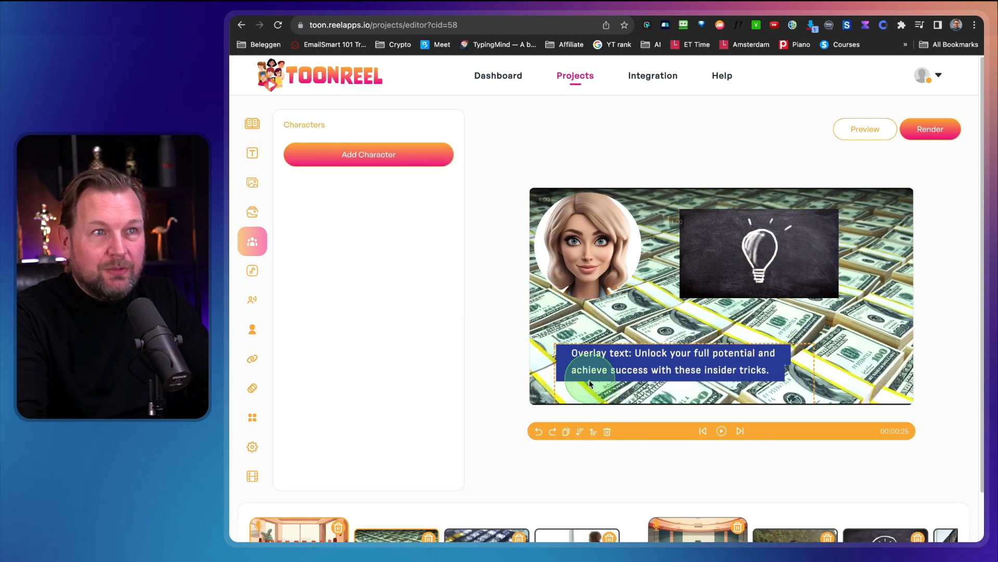
pyautogui.click(477, 359)
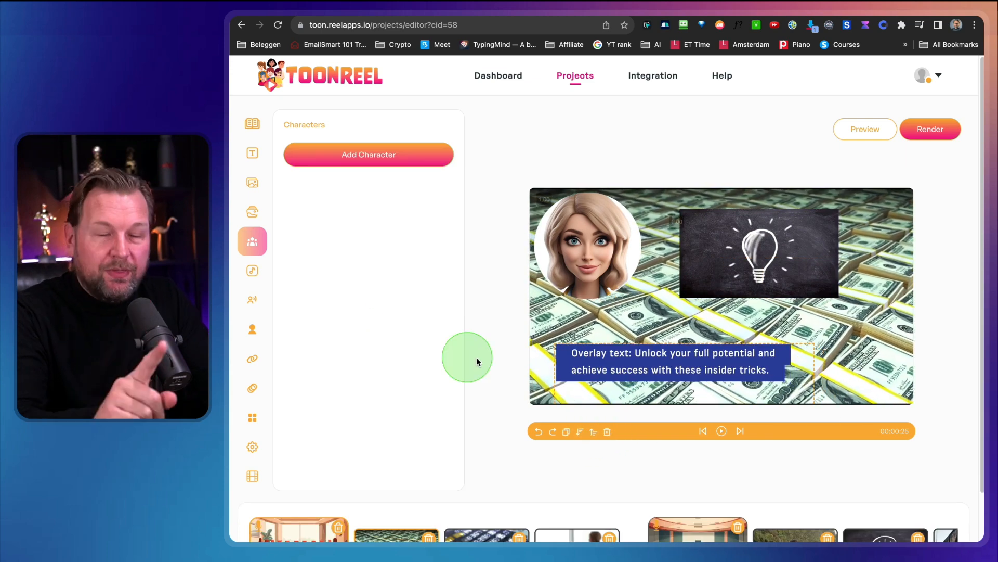
# Add a cartoon character with the raised-arms action and place it over the right side of the light bulb video.
pyautogui.click(381, 152)
pyautogui.moveTo(679, 344); pyautogui.dragTo(832, 218)
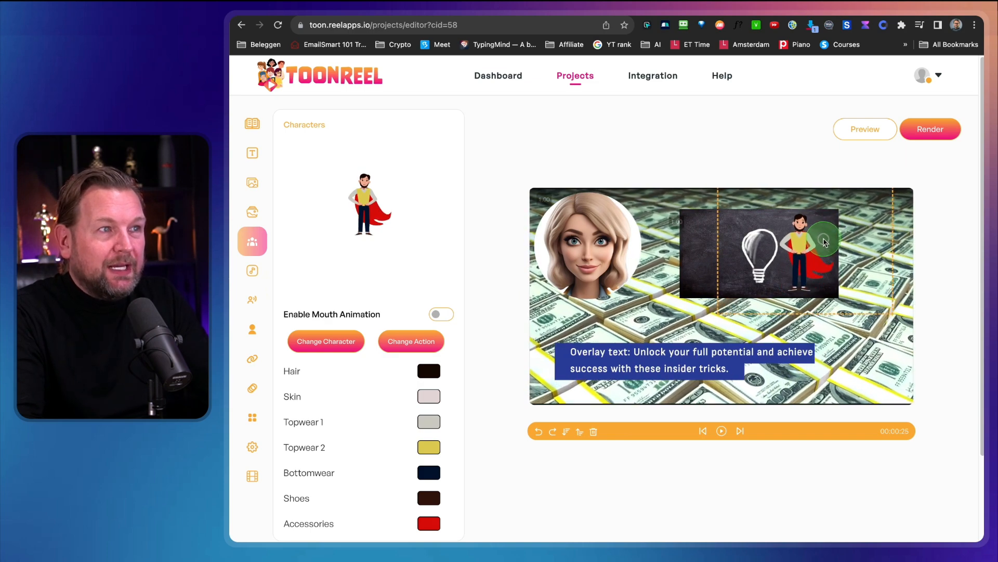
pyautogui.click(408, 335)
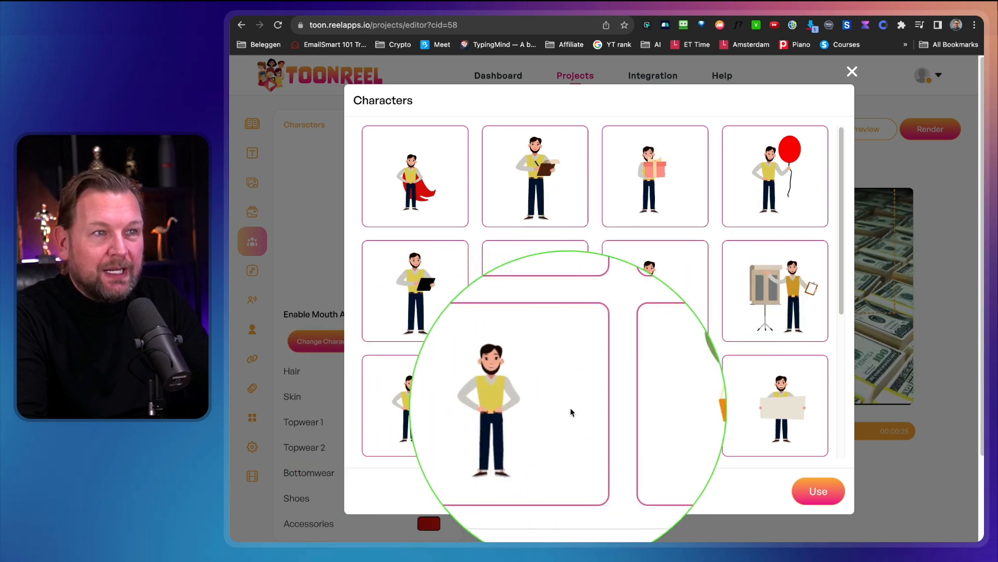
pyautogui.scroll(-4, 704, 383)
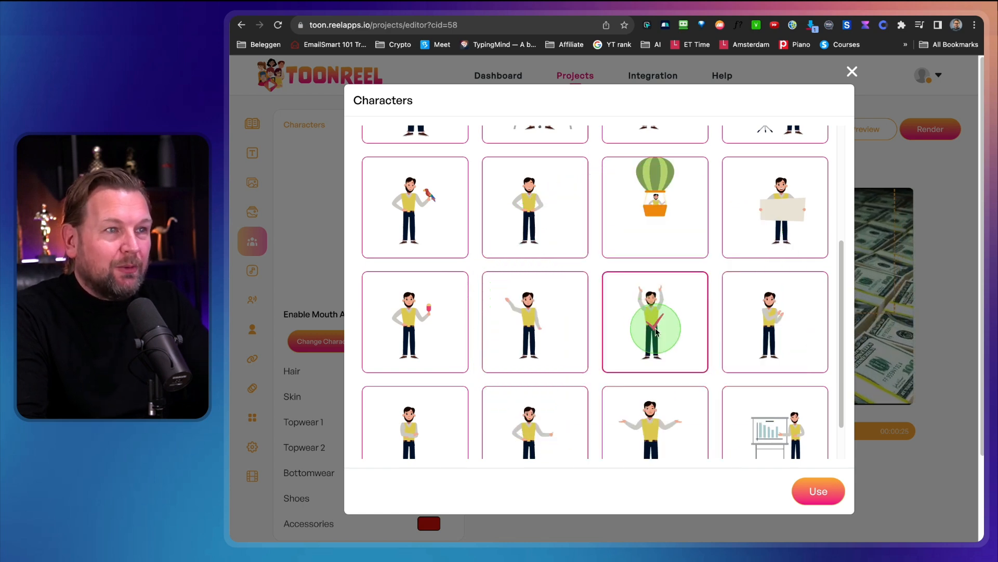
pyautogui.click(804, 489)
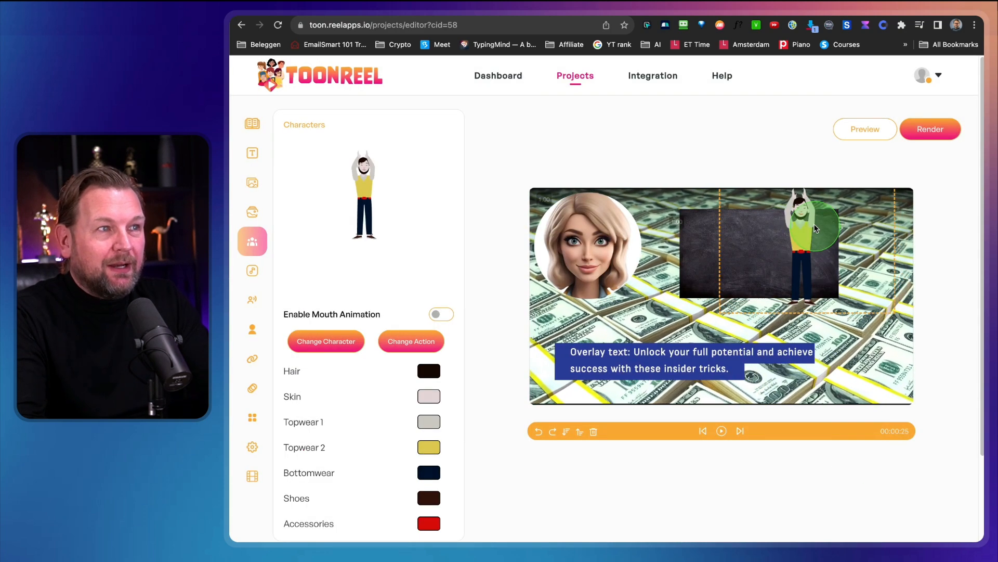
pyautogui.moveTo(815, 229); pyautogui.dragTo(804, 287)
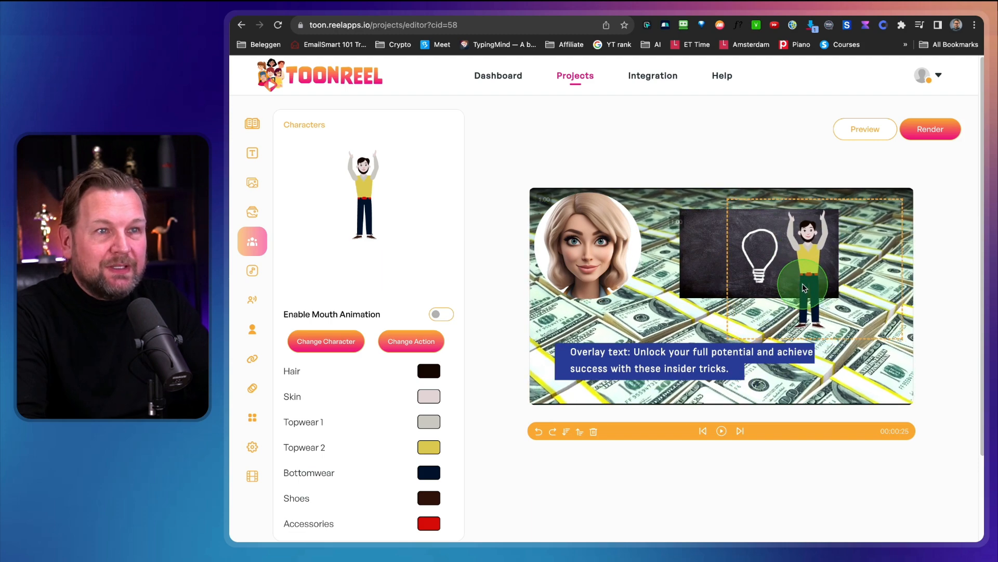
# Browse the library audio tracks and locate the option for uploading custom audio.
pyautogui.click(256, 240)
pyautogui.click(254, 274)
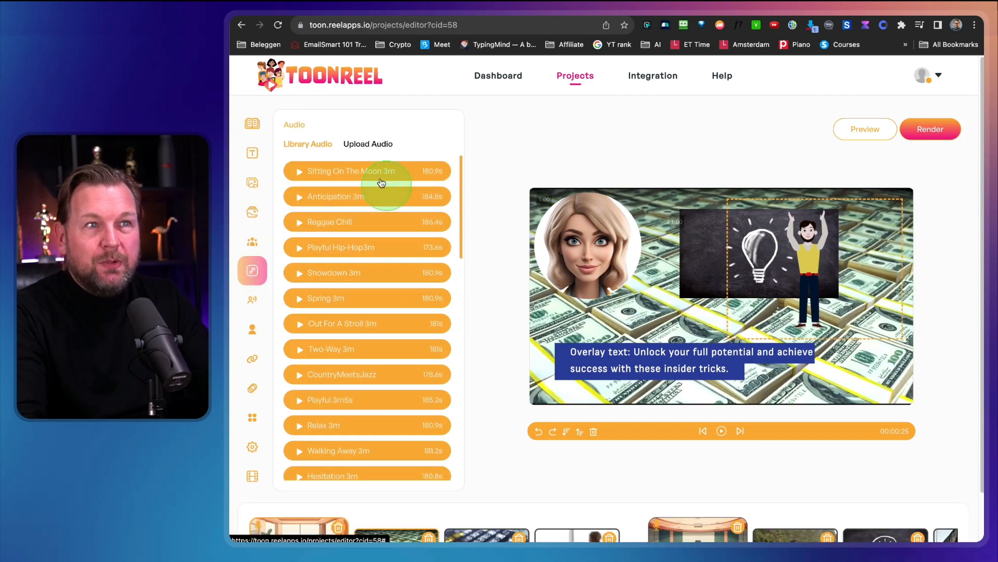
pyautogui.scroll(-10, 353, 242)
pyautogui.scroll(10, 353, 242)
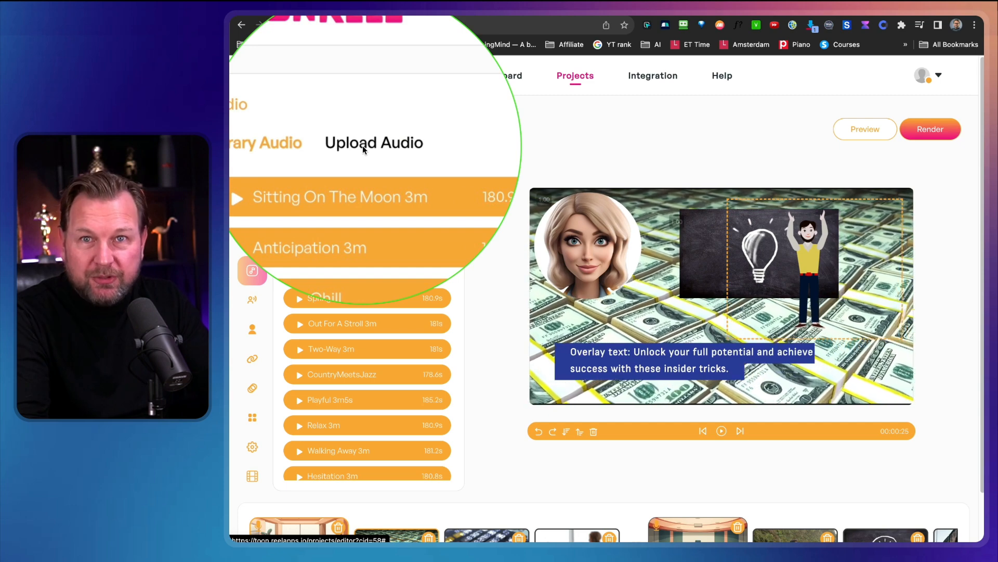
pyautogui.click(363, 147)
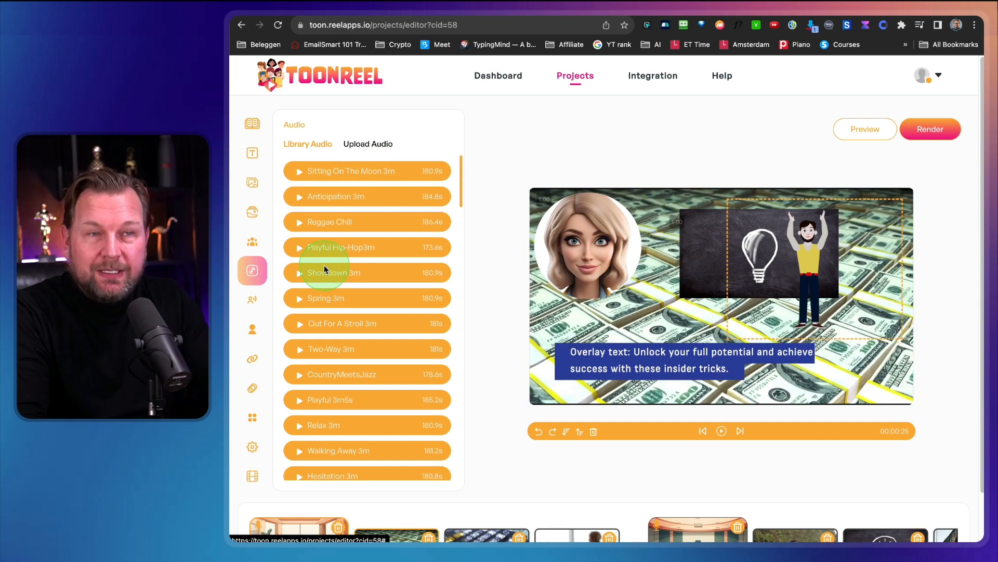
pyautogui.scroll(-10, 329, 286)
pyautogui.scroll(-3, 330, 263)
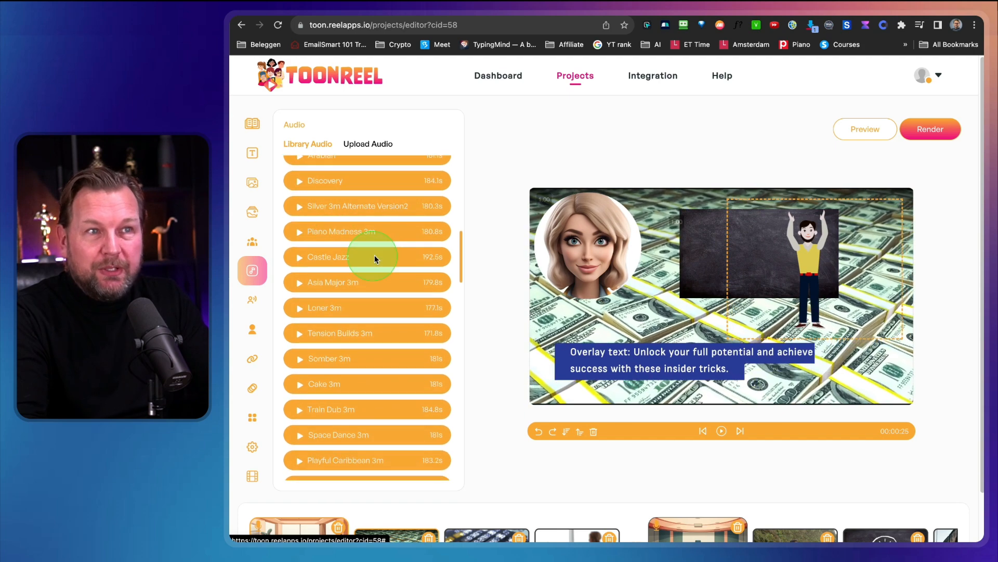
# Generate a Robo Voice voiceover for slide 1 in English (US) with the Salli (Female), Neural voice.
pyautogui.click(252, 301)
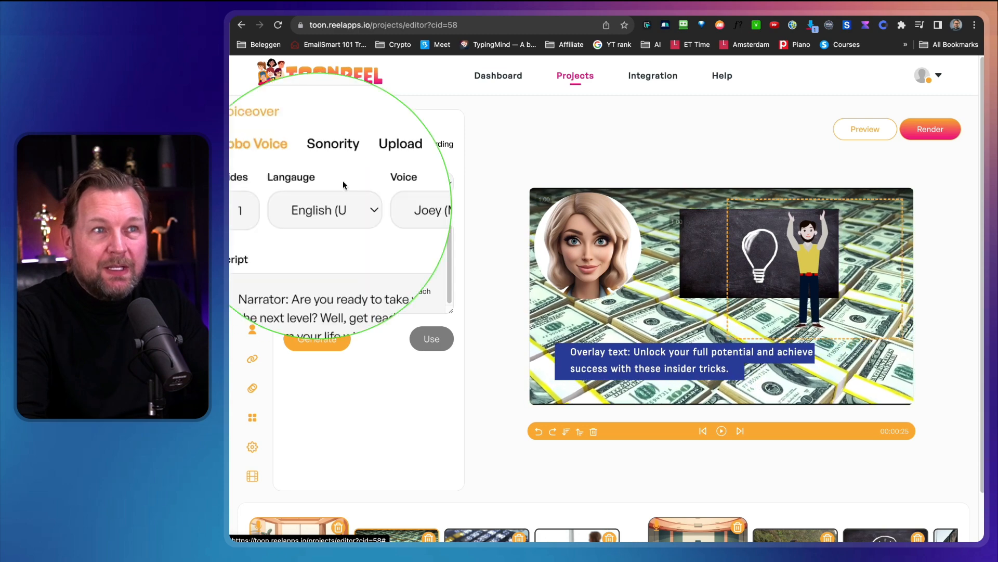
pyautogui.click(343, 183)
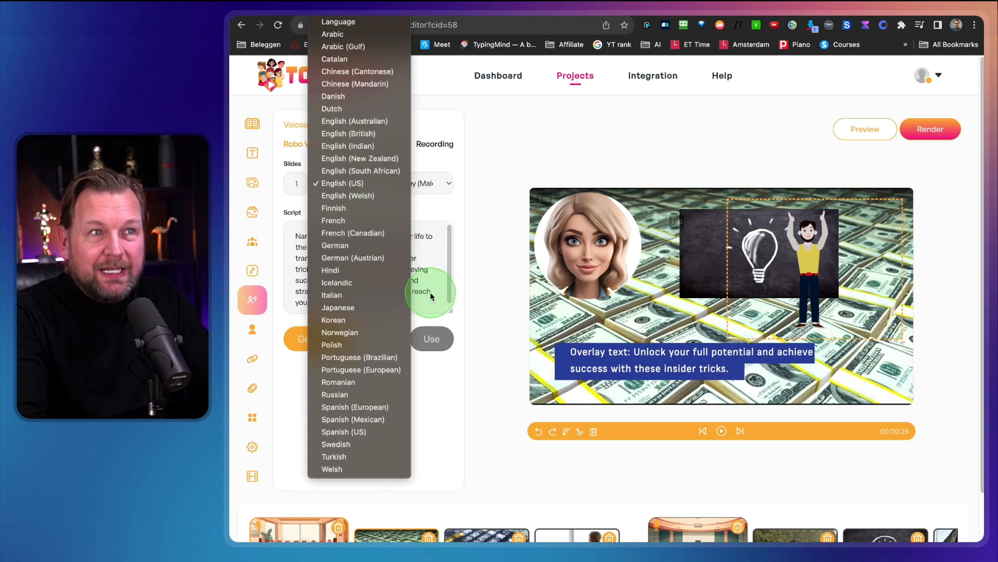
pyautogui.click(455, 222)
pyautogui.click(423, 182)
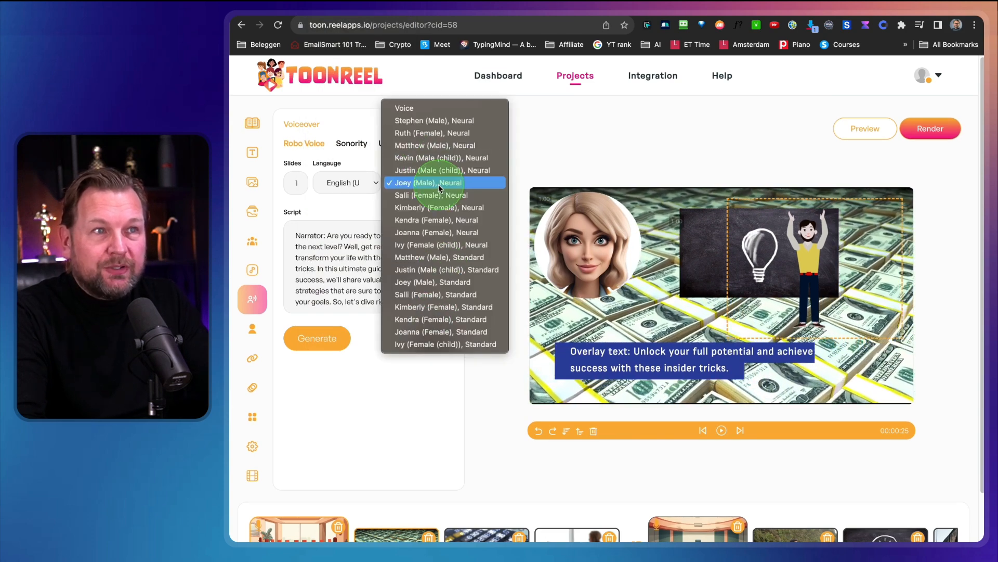
pyautogui.click(449, 196)
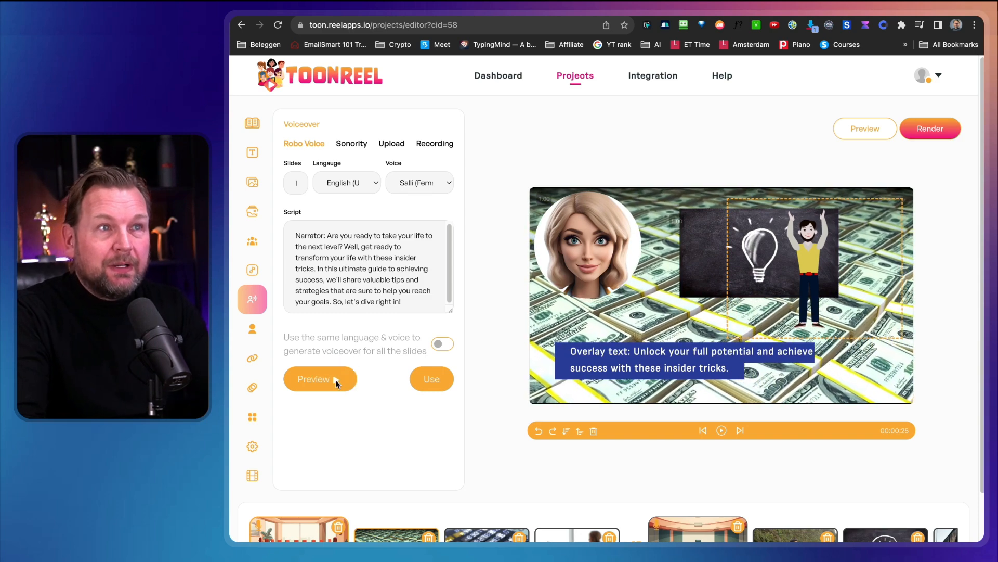
pyautogui.press('ctrl')
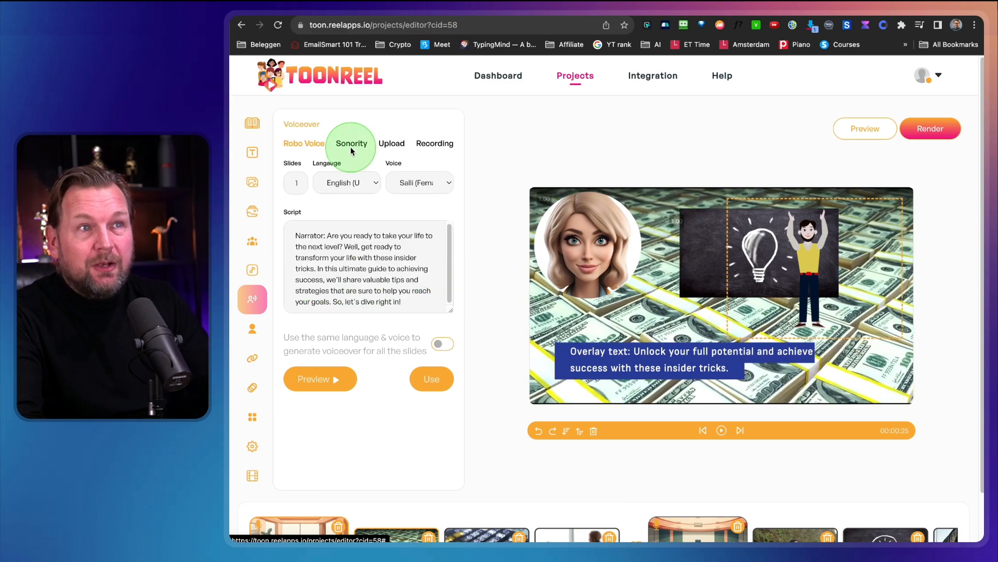
# Check the Sonority voiceover source, and apply the generated Robo Voice voiceover to the slide.
pyautogui.click(350, 146)
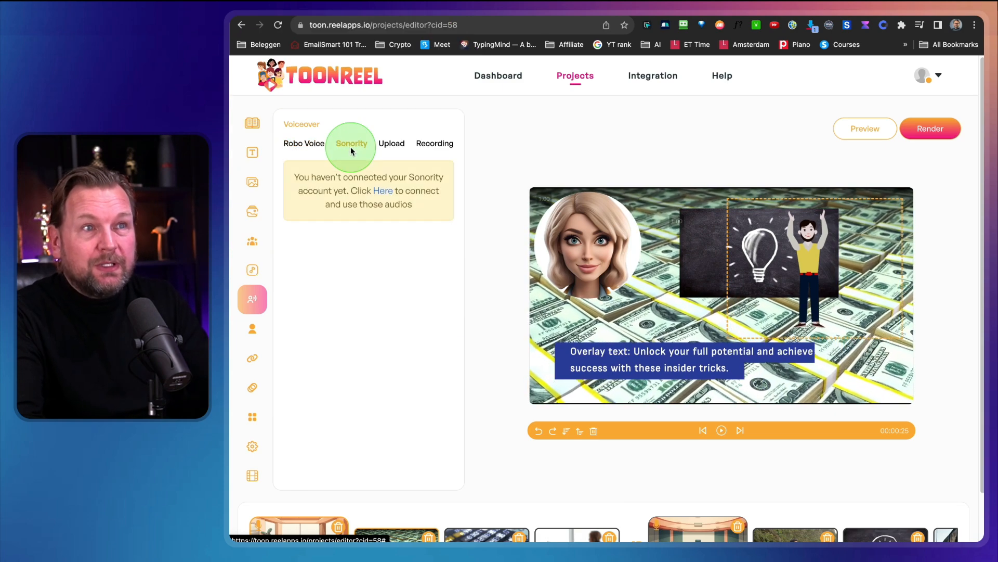
pyautogui.click(313, 145)
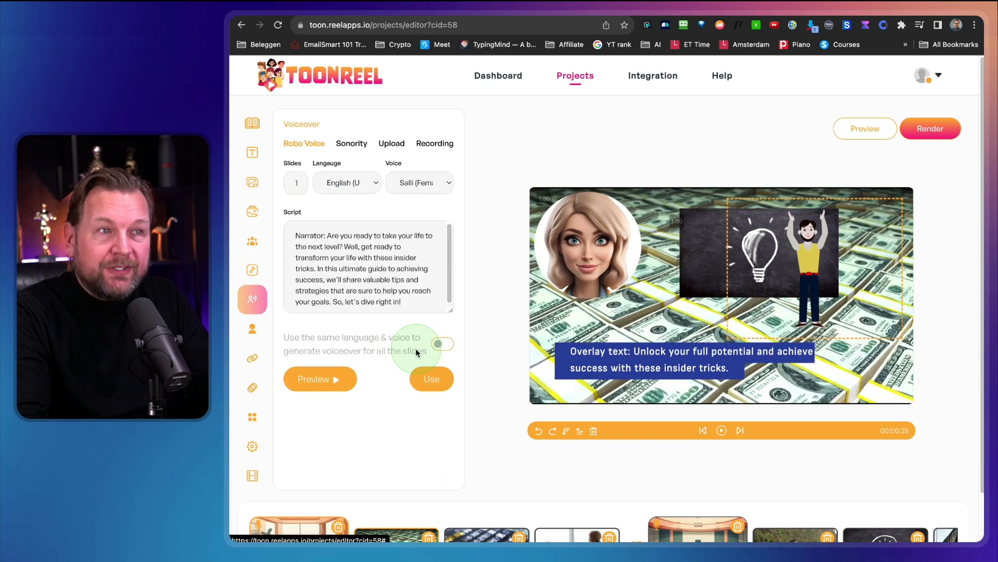
pyautogui.click(438, 342)
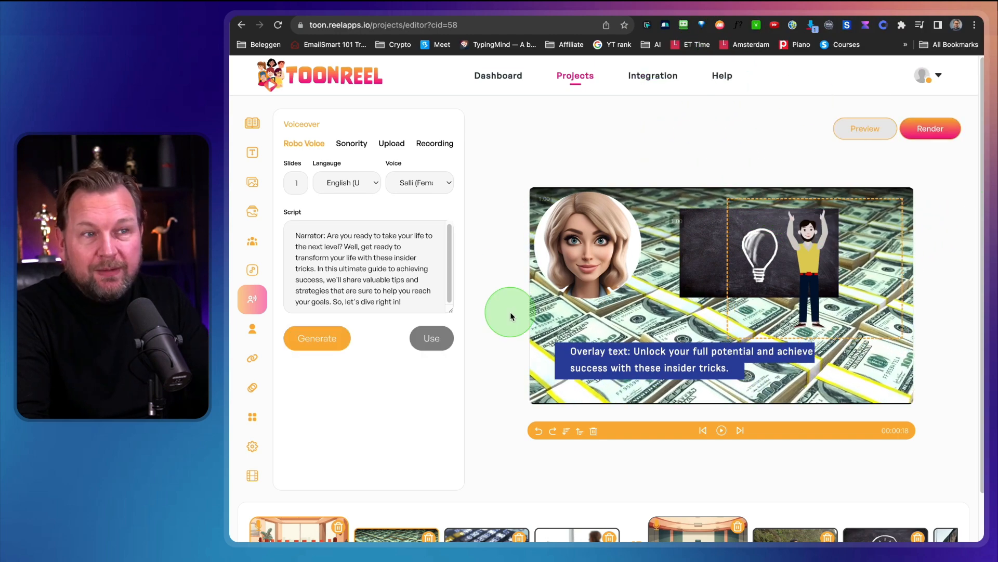
# Look over the slide strip and examine the talking head's character, face position, shape and size settings.
pyautogui.scroll(-2, 515, 343)
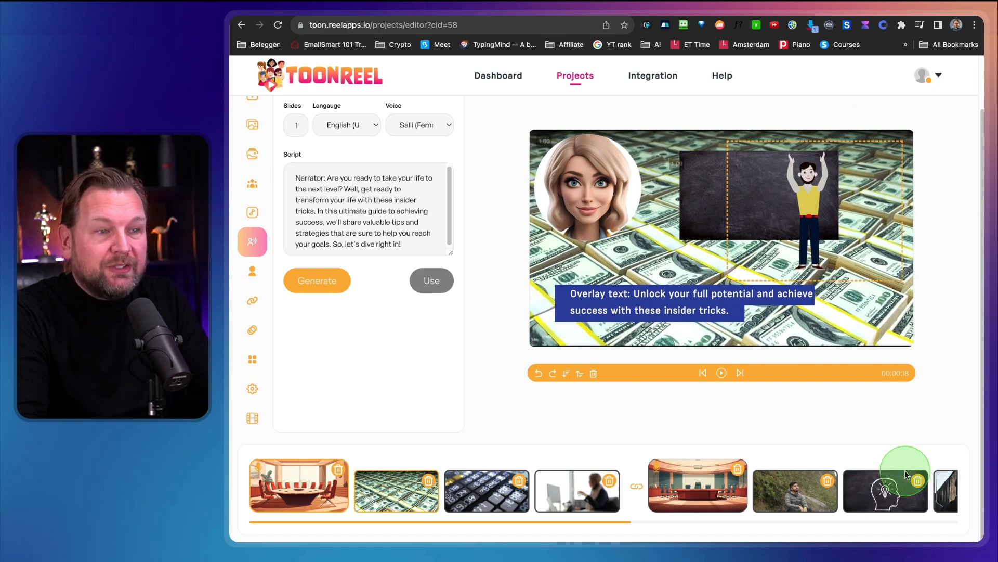
pyautogui.moveTo(934, 440)
pyautogui.mouseDown()
pyautogui.moveTo(758, 495)
pyautogui.moveTo(271, 515)
pyautogui.mouseUp()
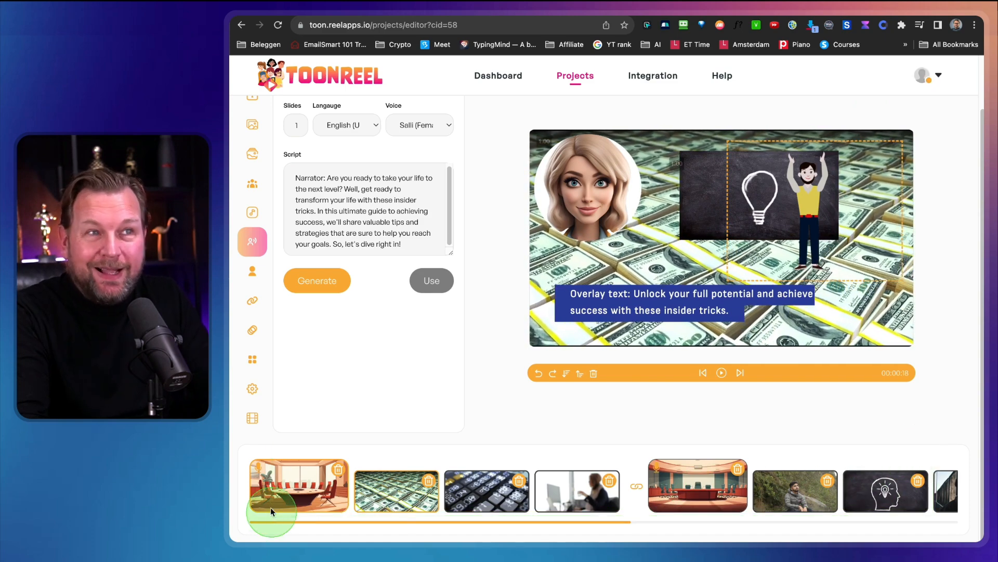
pyautogui.click(253, 271)
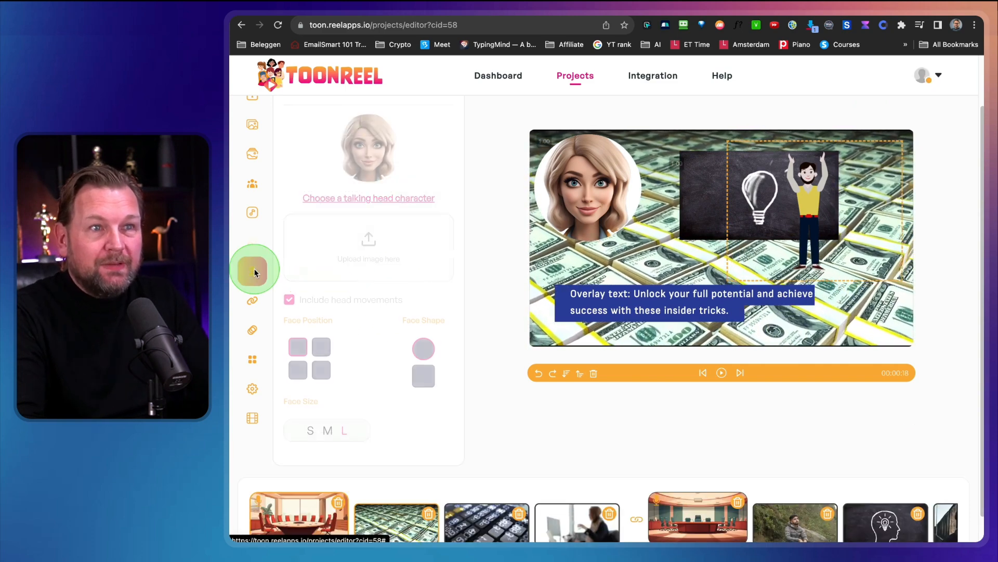
pyautogui.hotkey('ctrl', 'alt', 'm')
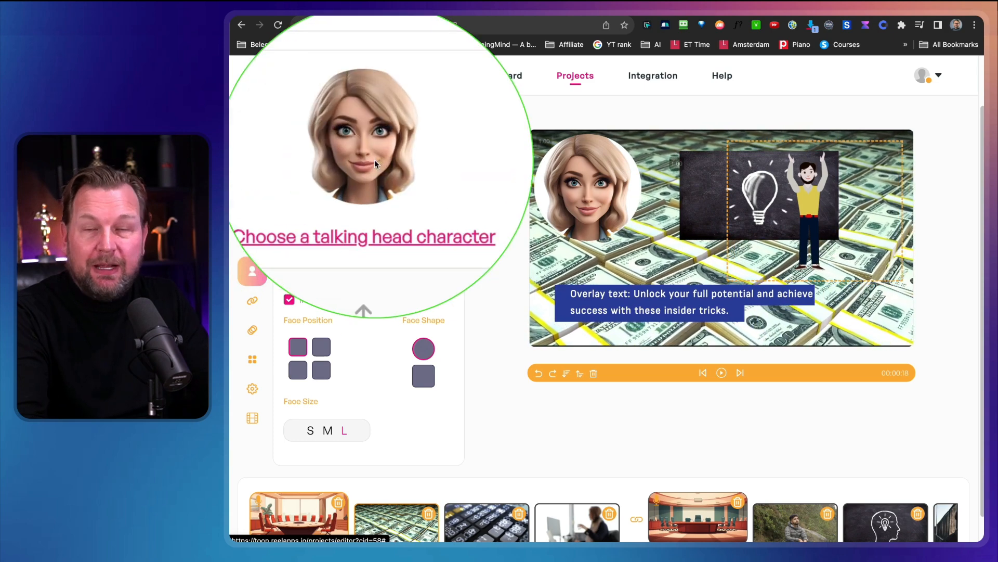
pyautogui.hotkey('ctrl', 'alt', 'm')
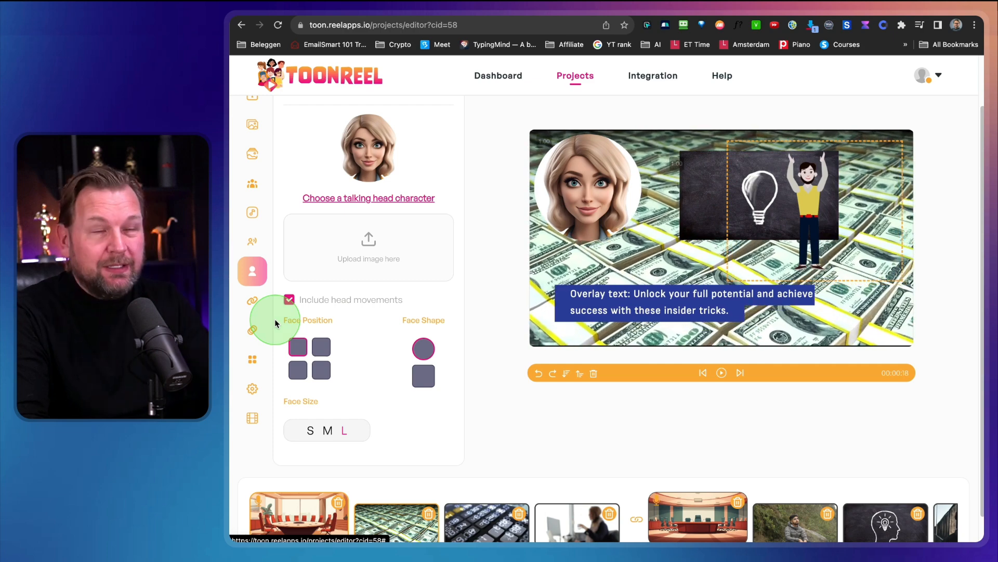
# Examine the transition effects available for the slides.
pyautogui.click(255, 301)
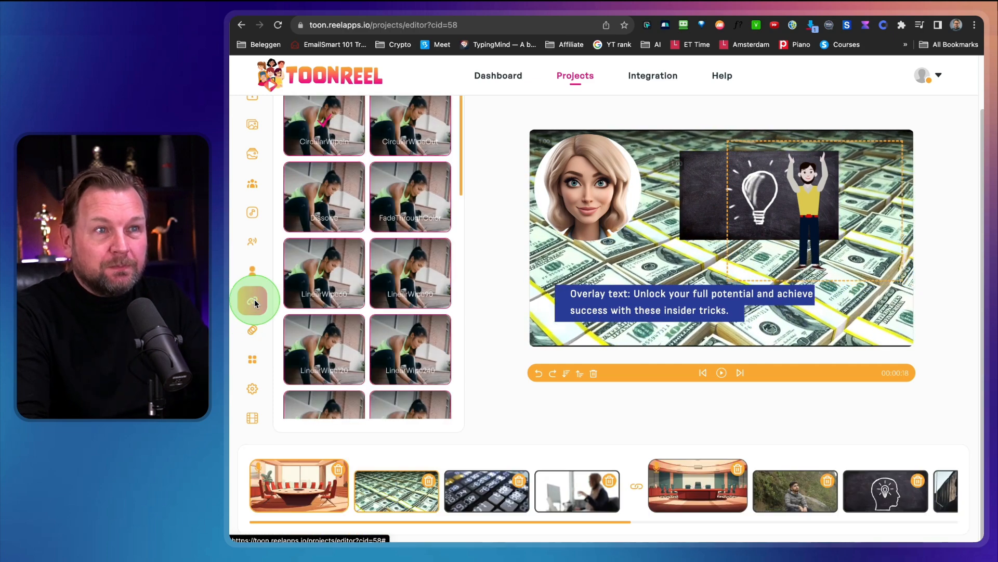
pyautogui.scroll(2, 350, 218)
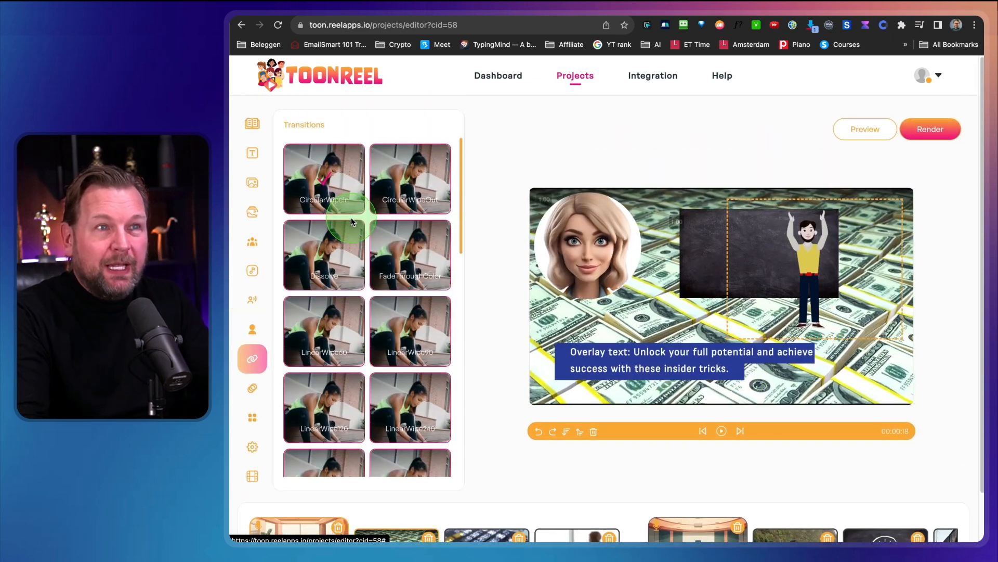
pyautogui.hotkey('ctrl', 'alt', 'm')
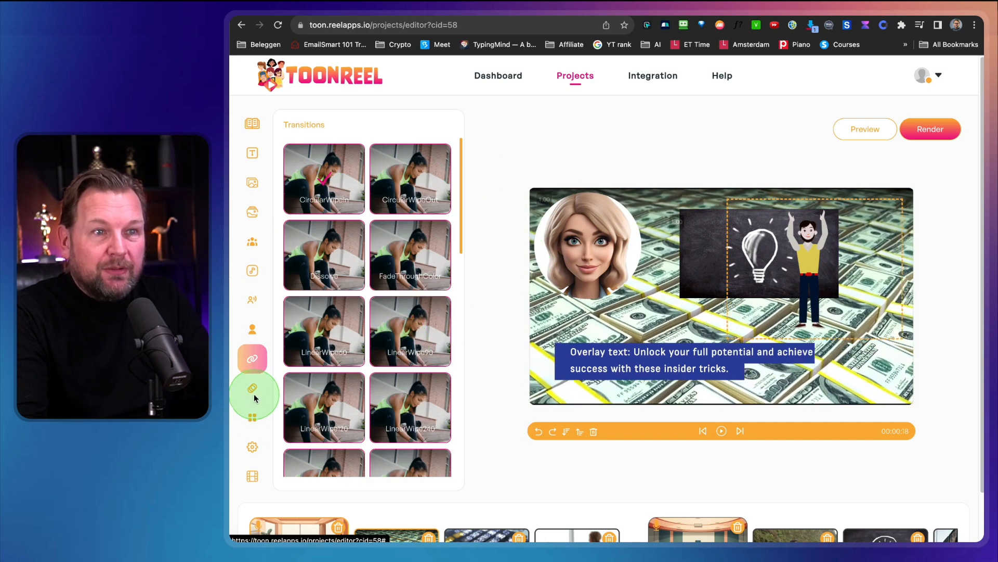
# Apply the bounce animation to the light bulb blackboard layer on the slide.
pyautogui.click(253, 390)
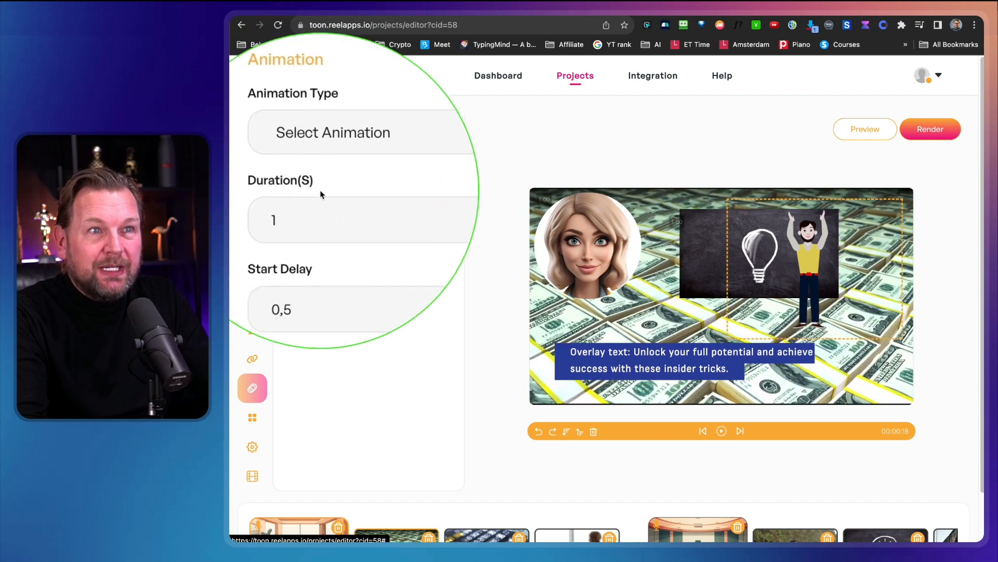
pyautogui.click(345, 164)
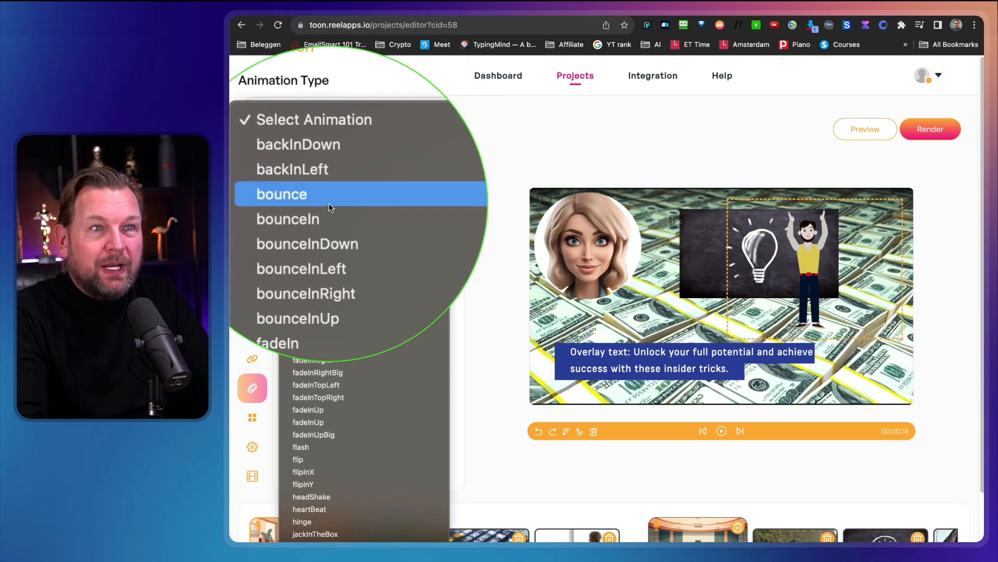
pyautogui.click(701, 250)
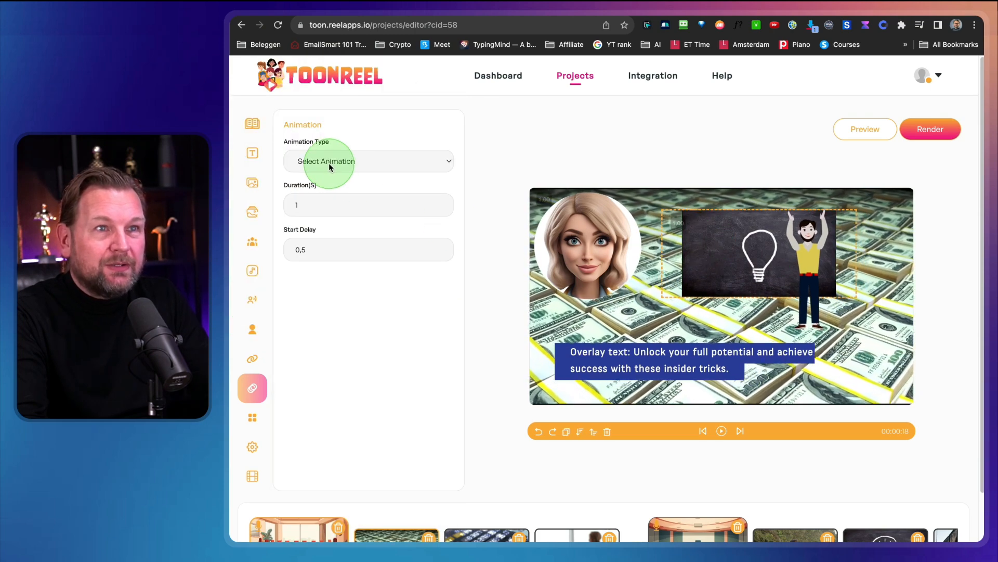
pyautogui.click(329, 166)
pyautogui.click(320, 197)
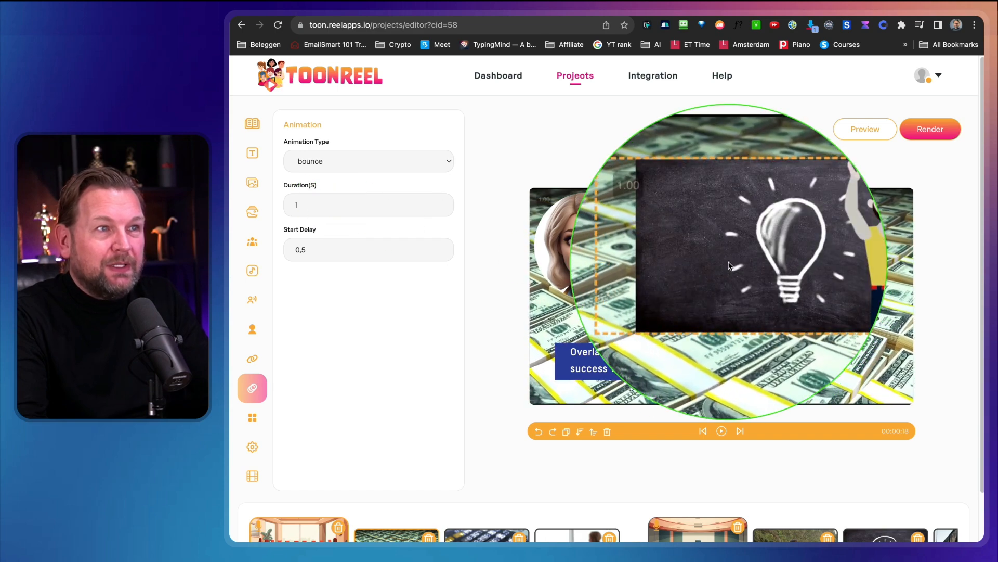
# Change the light bulb layer's animation type to fadeInLeft and set its duration to 4 seconds.
pyautogui.click(369, 156)
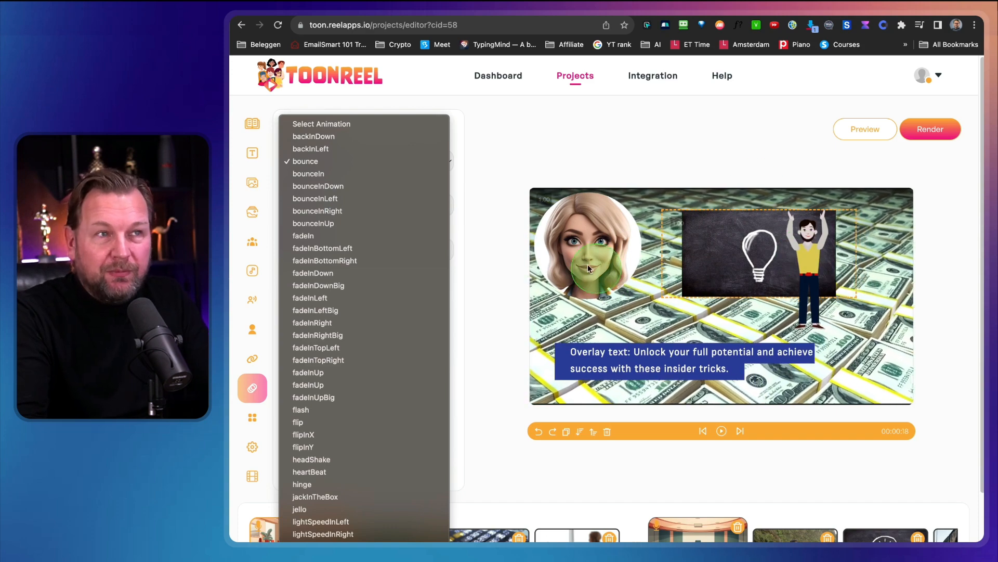
pyautogui.click(339, 298)
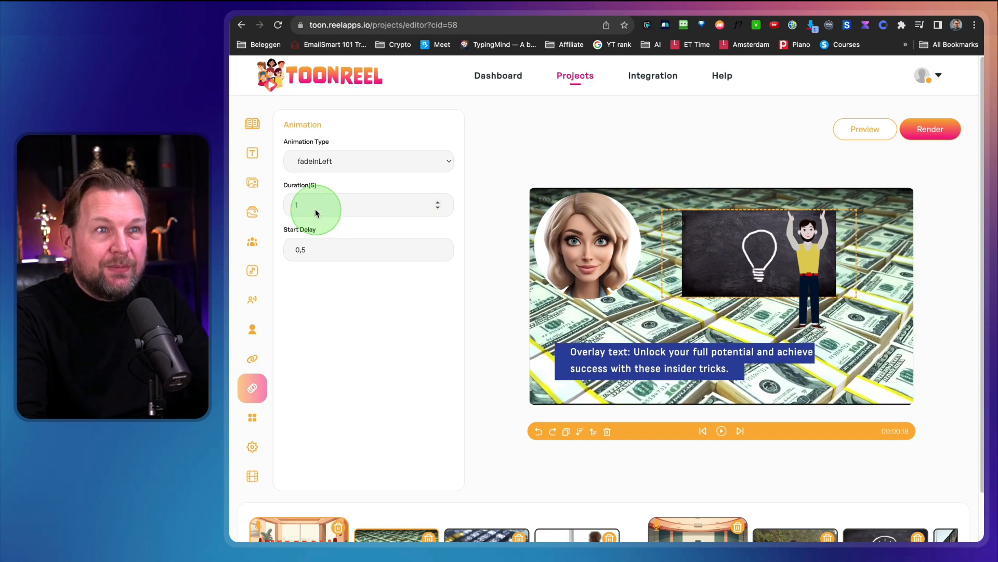
pyautogui.click(442, 209)
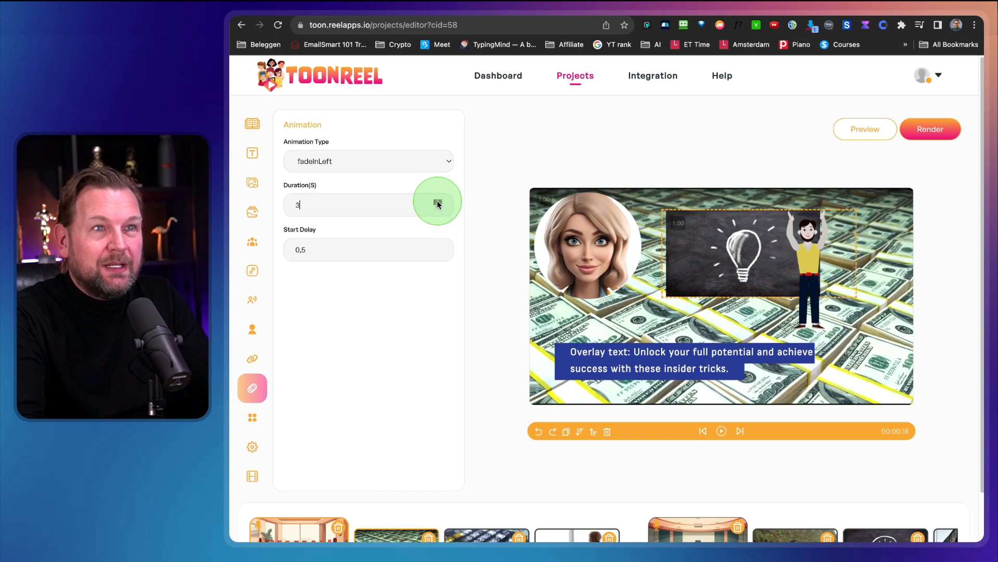
pyautogui.click(395, 273)
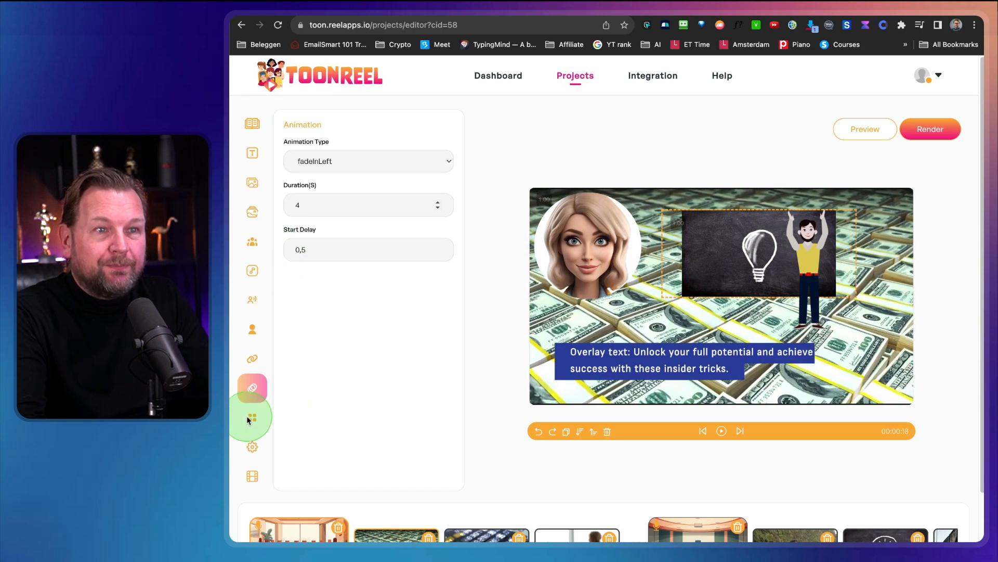
# Browse the library of illustrated background scenes available for the slides.
pyautogui.click(249, 418)
pyautogui.click(331, 162)
pyautogui.click(493, 312)
pyautogui.scroll(-2, 499, 411)
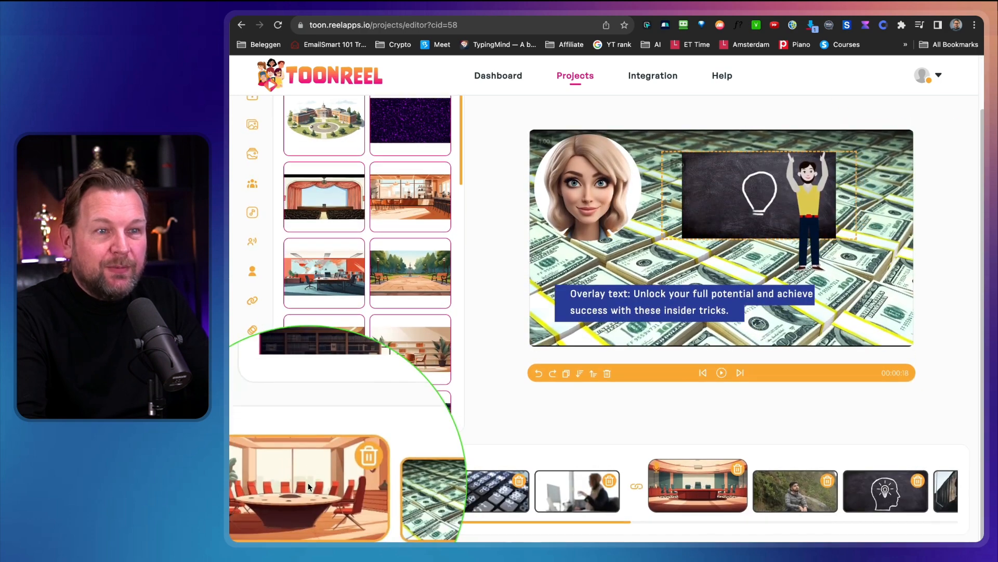
pyautogui.scroll(-10, 379, 278)
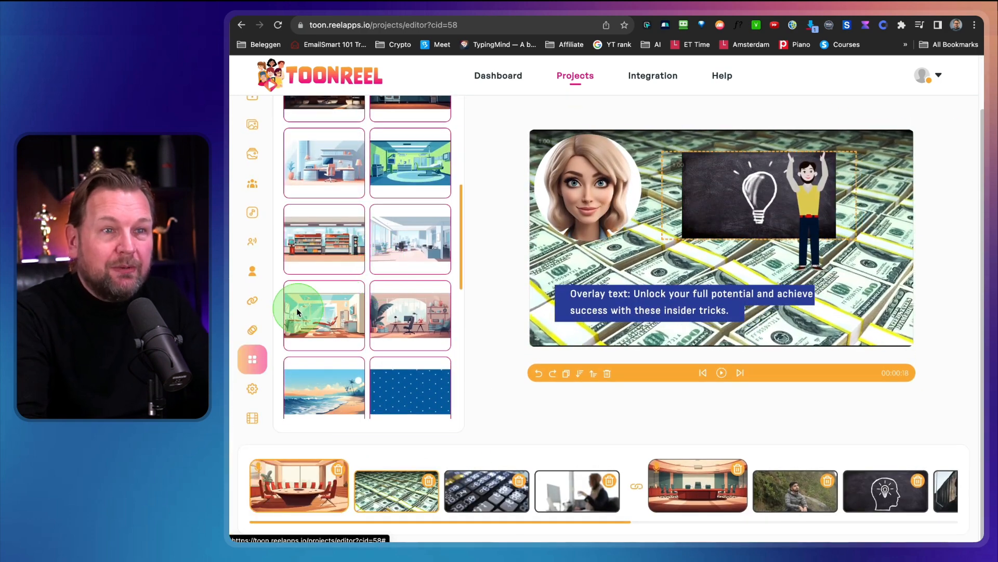
# Examine the volume controls and the CTA text and position options in the video settings, leaving the CTA switched off.
pyautogui.click(256, 389)
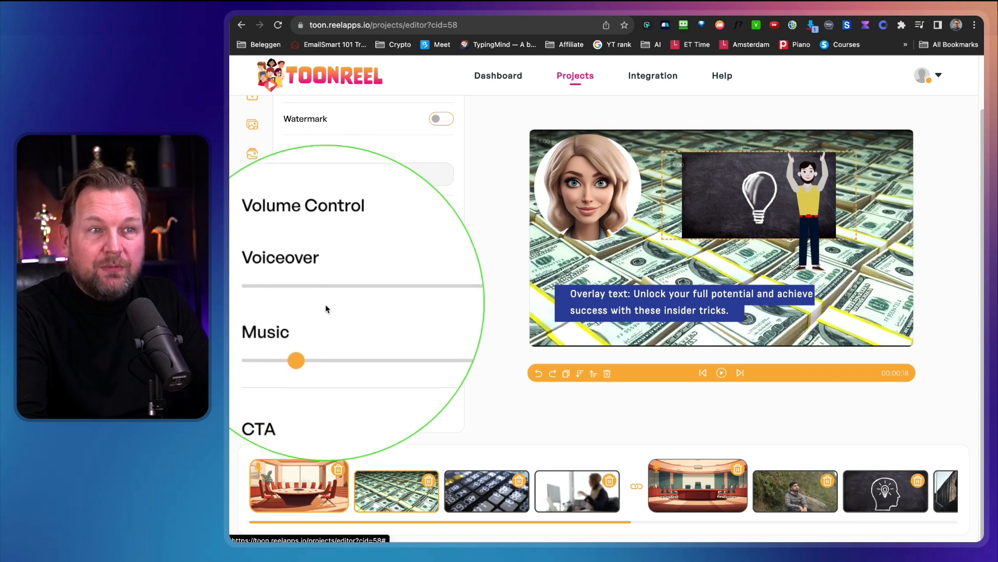
pyautogui.click(443, 366)
pyautogui.scroll(-3, 323, 405)
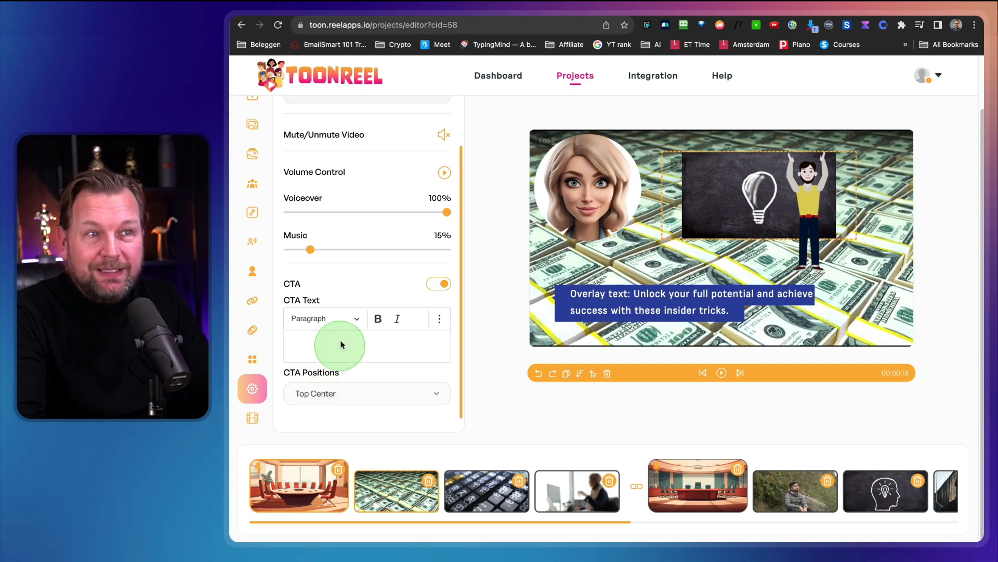
pyautogui.click(439, 284)
pyautogui.click(538, 337)
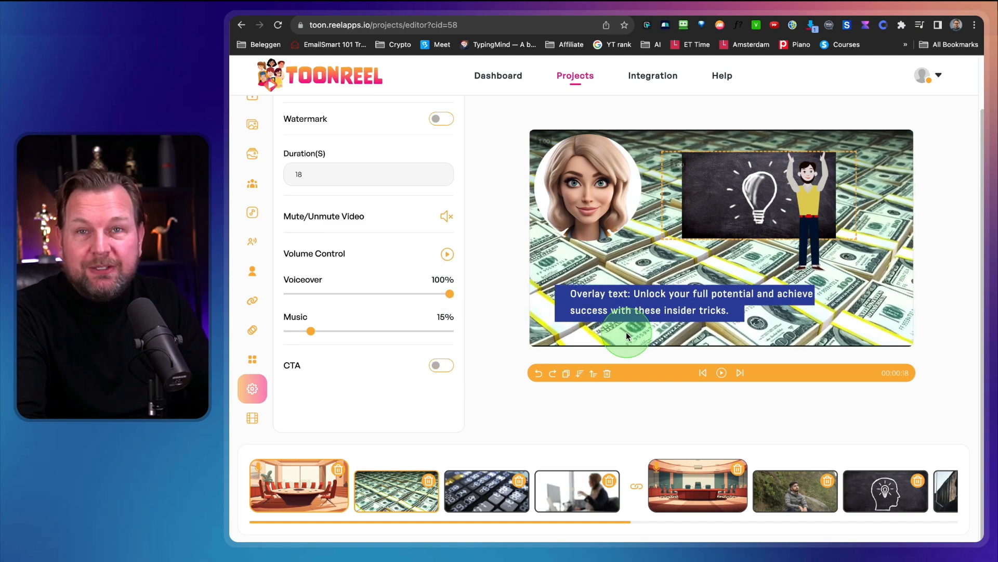
# Examine the logo and watermark upload and position options, leaving both switched off.
pyautogui.scroll(2, 389, 301)
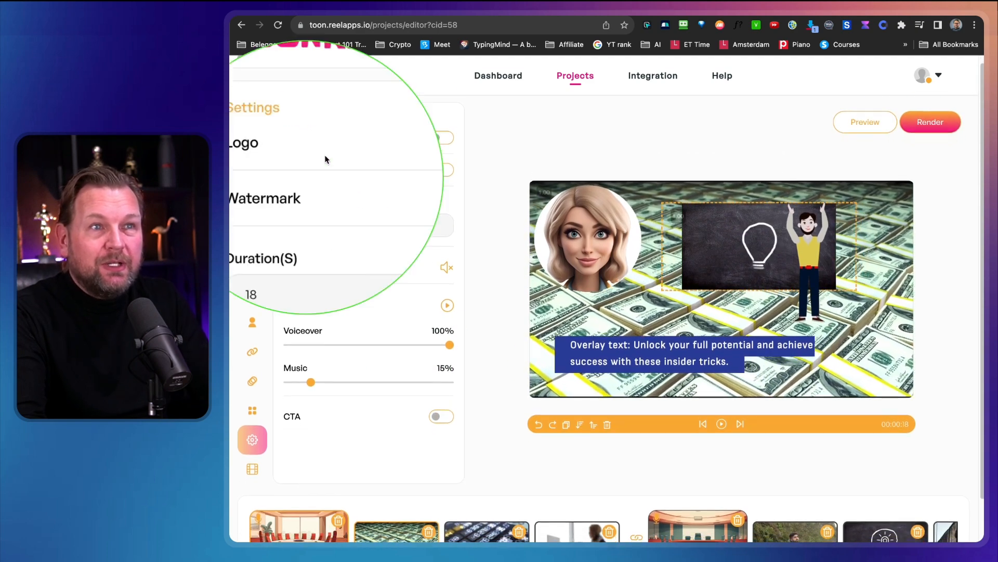
pyautogui.click(438, 138)
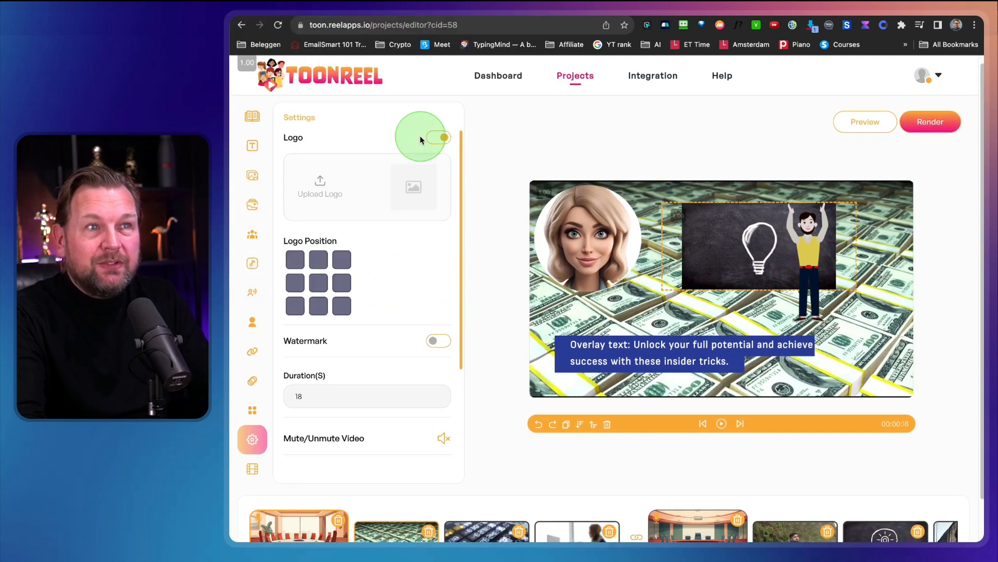
pyautogui.click(368, 193)
pyautogui.click(295, 260)
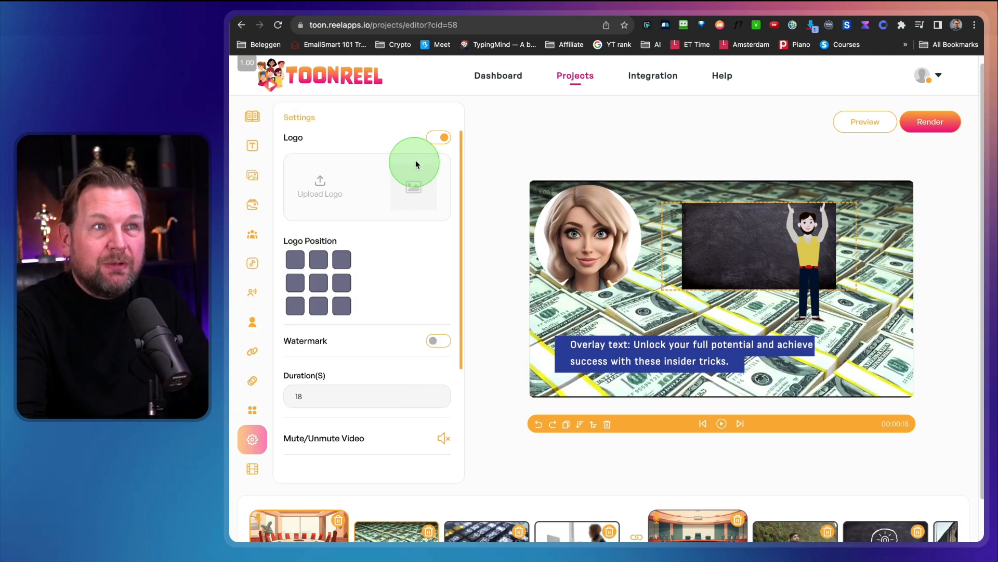
pyautogui.click(435, 144)
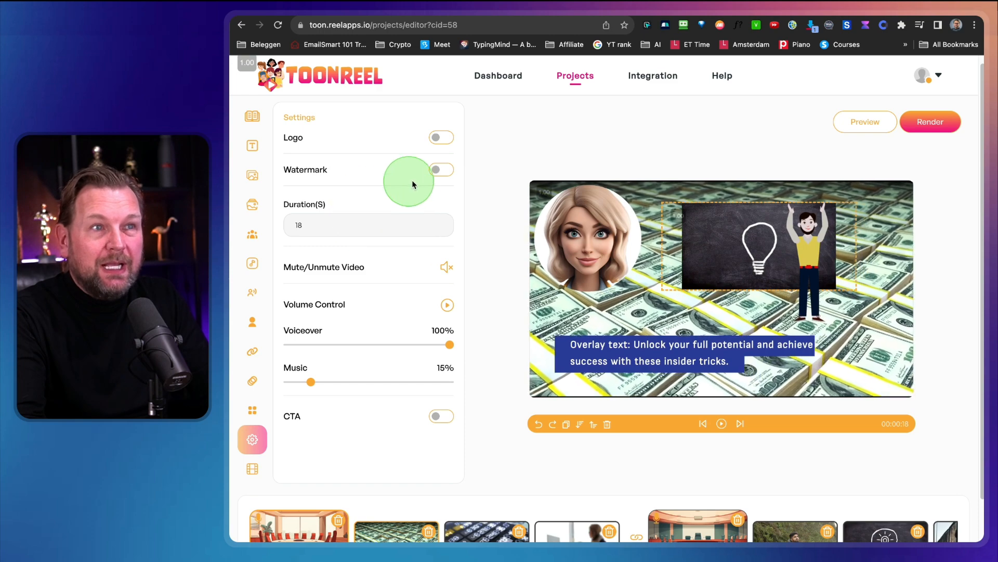
pyautogui.click(437, 169)
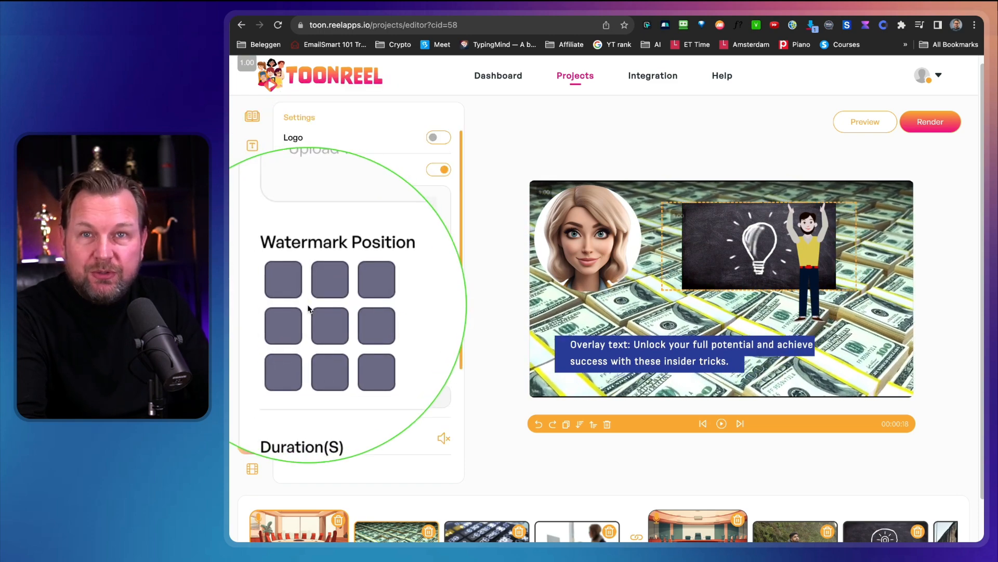
pyautogui.click(437, 170)
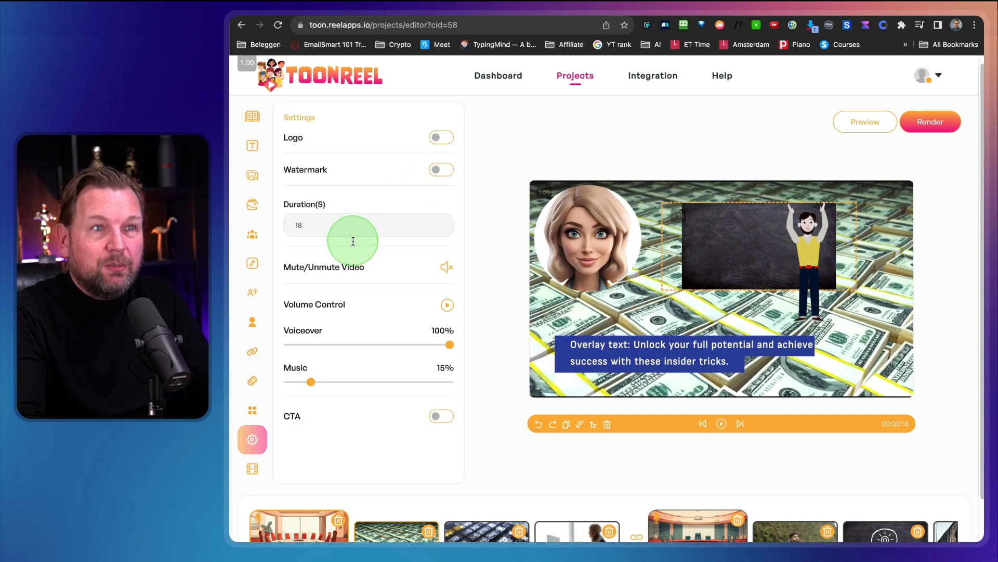
# Examine the intro and outro upload options in the credits settings, leaving both switched off.
pyautogui.scroll(-2, 368, 341)
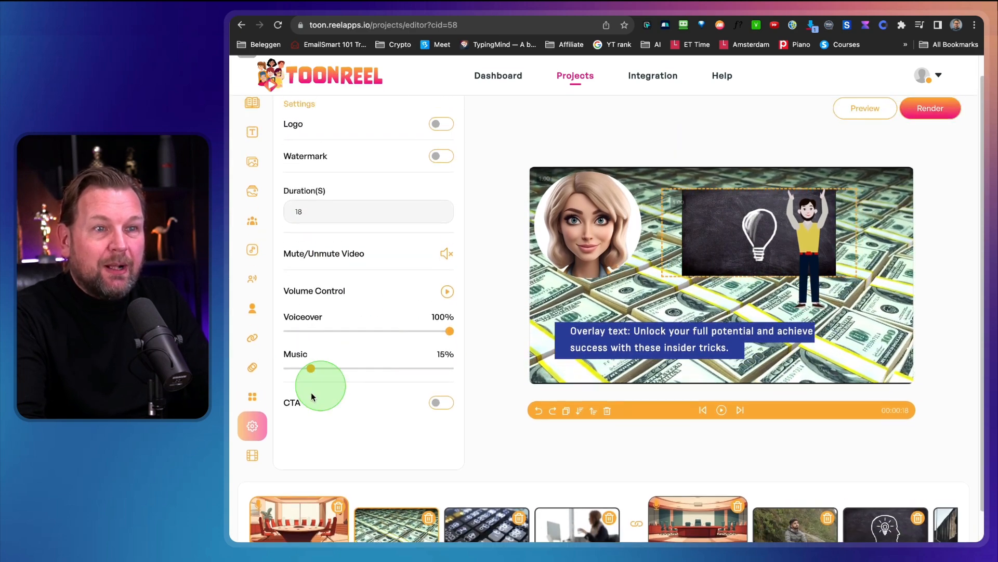
pyautogui.click(252, 455)
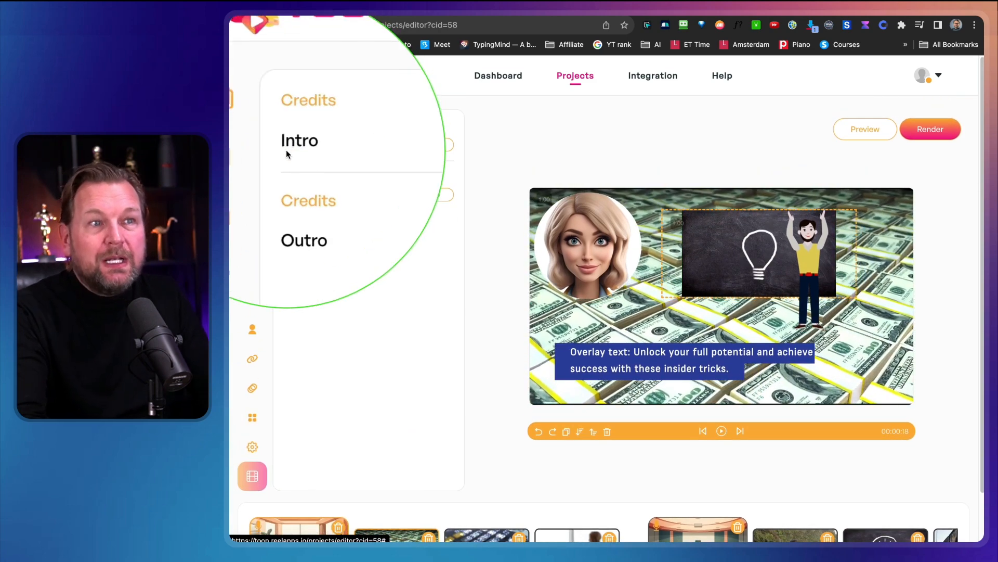
pyautogui.click(442, 147)
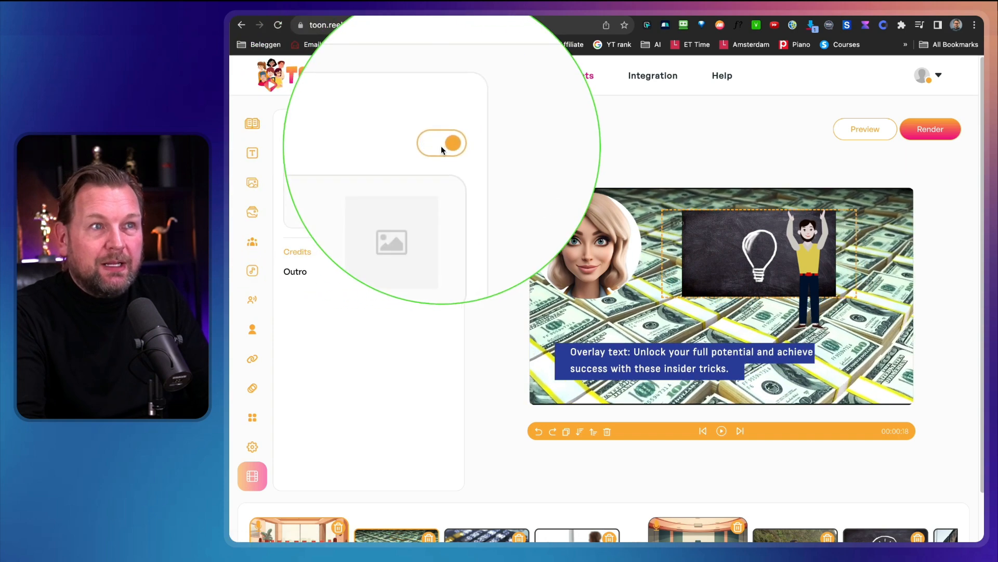
pyautogui.click(418, 202)
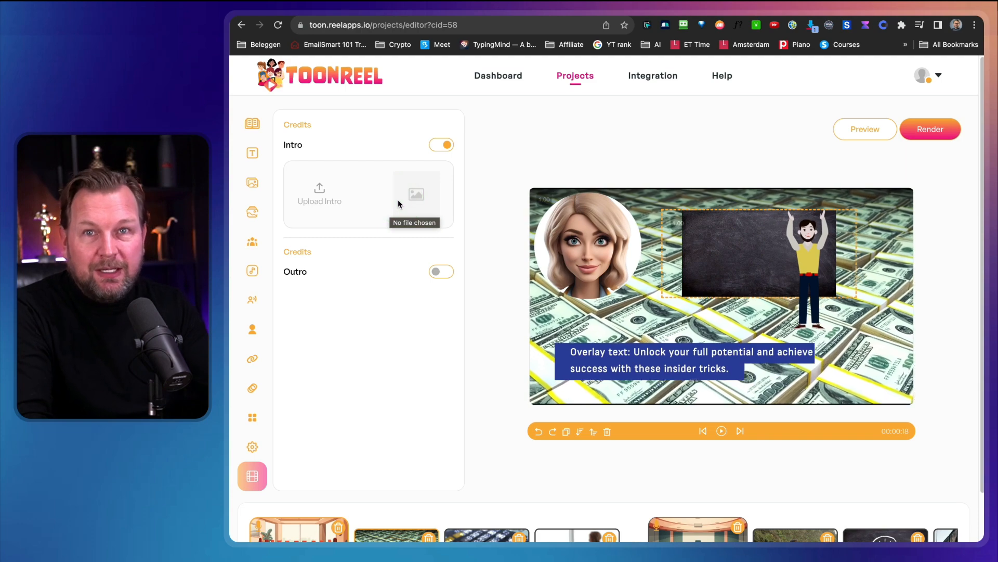
pyautogui.click(441, 272)
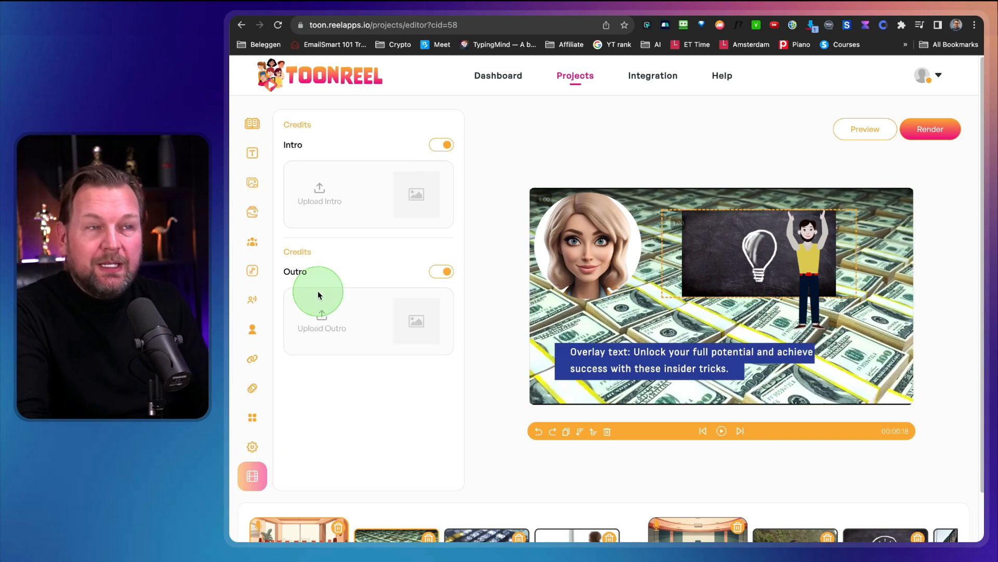
pyautogui.click(439, 271)
pyautogui.click(430, 156)
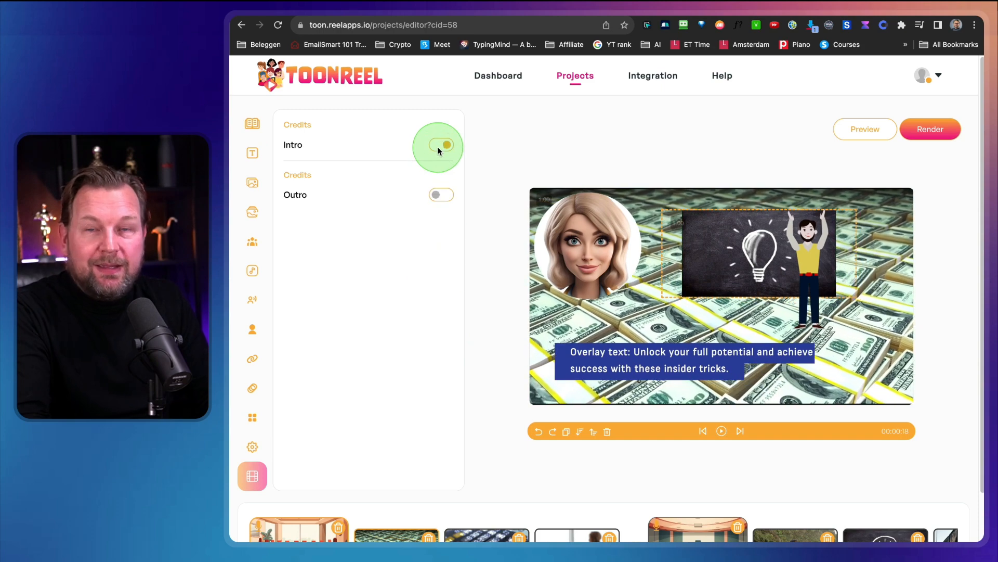
# Look through the keyboard, boardroom and outdoor man slides in the preview and locate the render option.
pyautogui.scroll(-2, 493, 378)
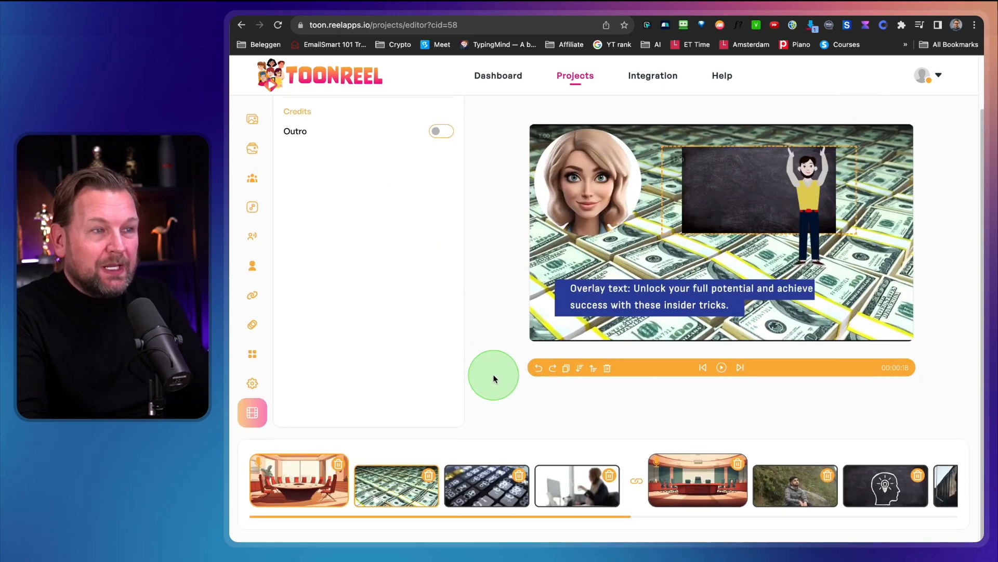
pyautogui.scroll(2, 504, 315)
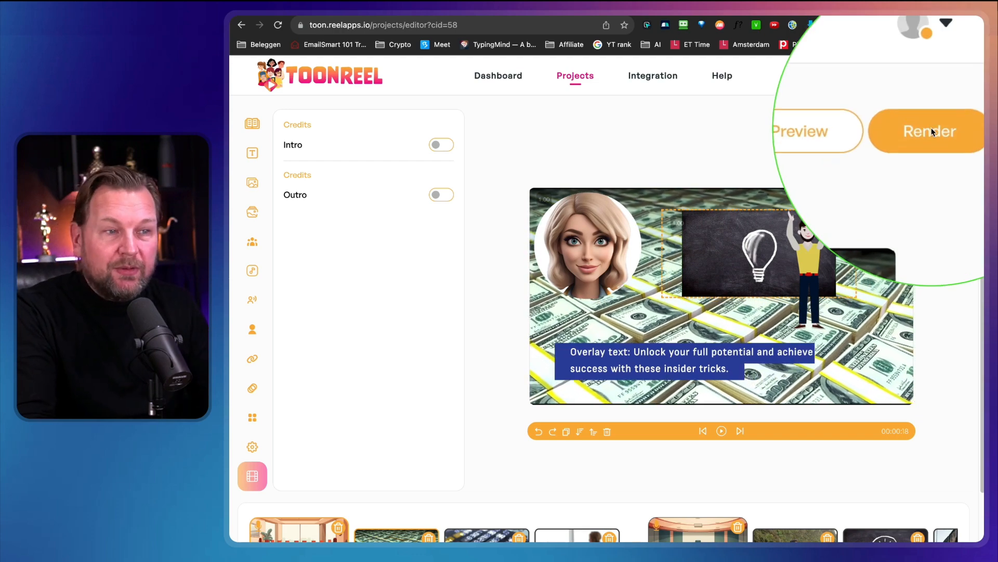
pyautogui.scroll(-2, 485, 443)
pyautogui.scroll(1, 485, 443)
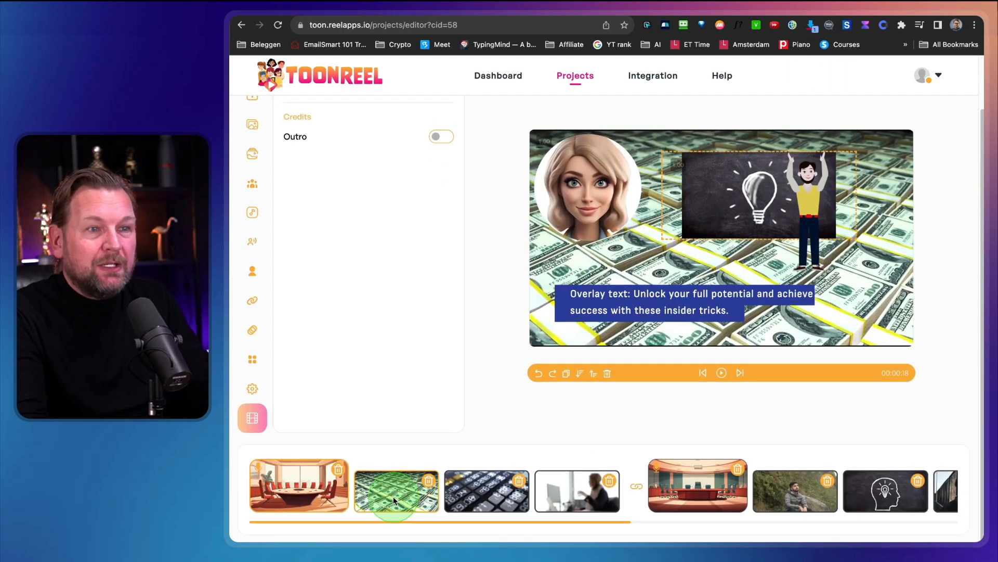
pyautogui.click(478, 492)
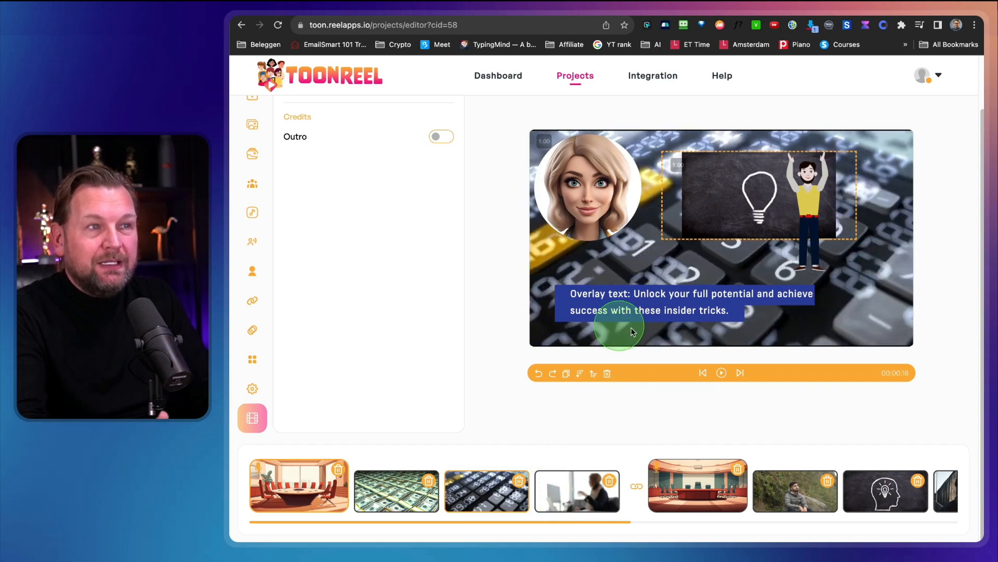
pyautogui.click(702, 488)
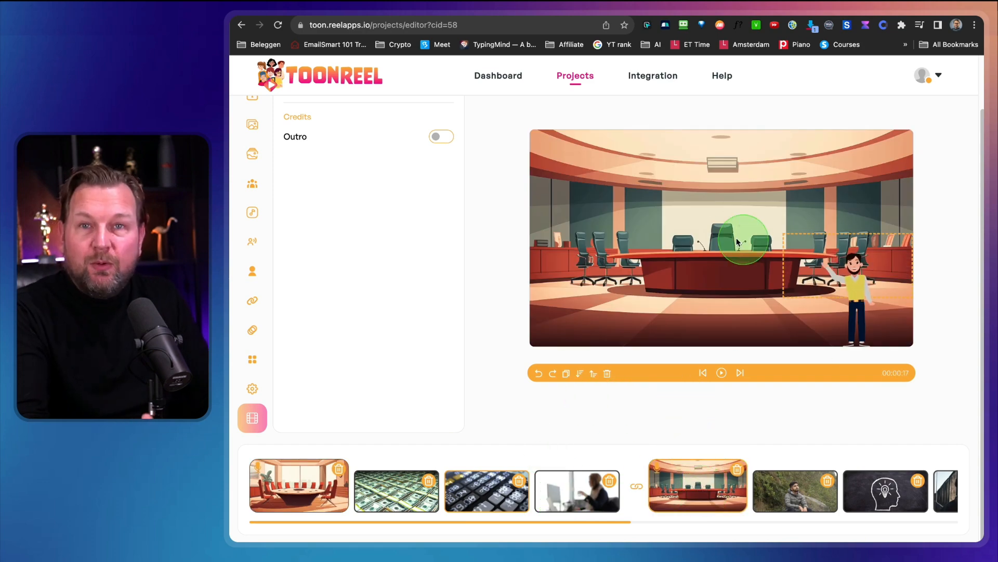
pyautogui.click(785, 502)
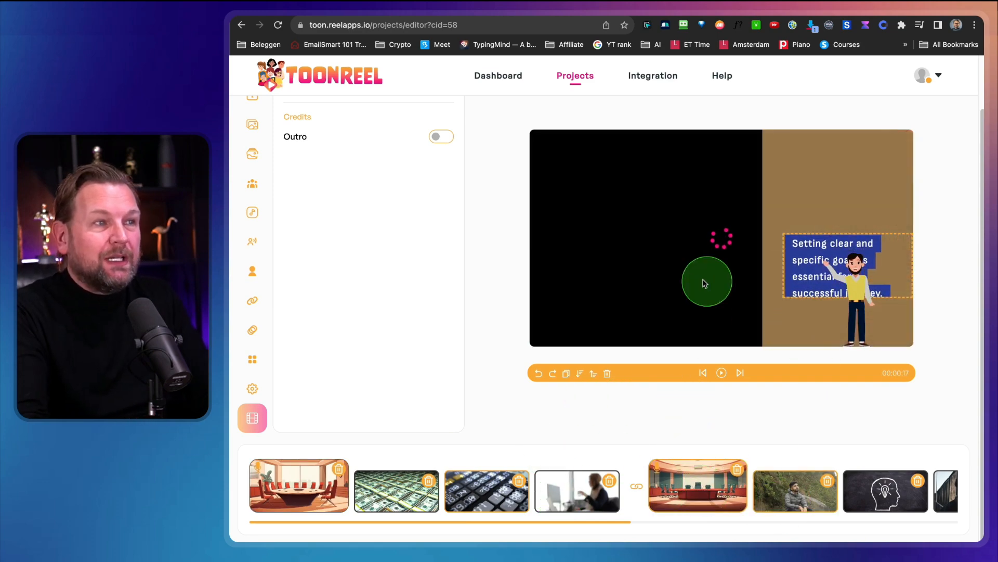
pyautogui.scroll(3, 663, 297)
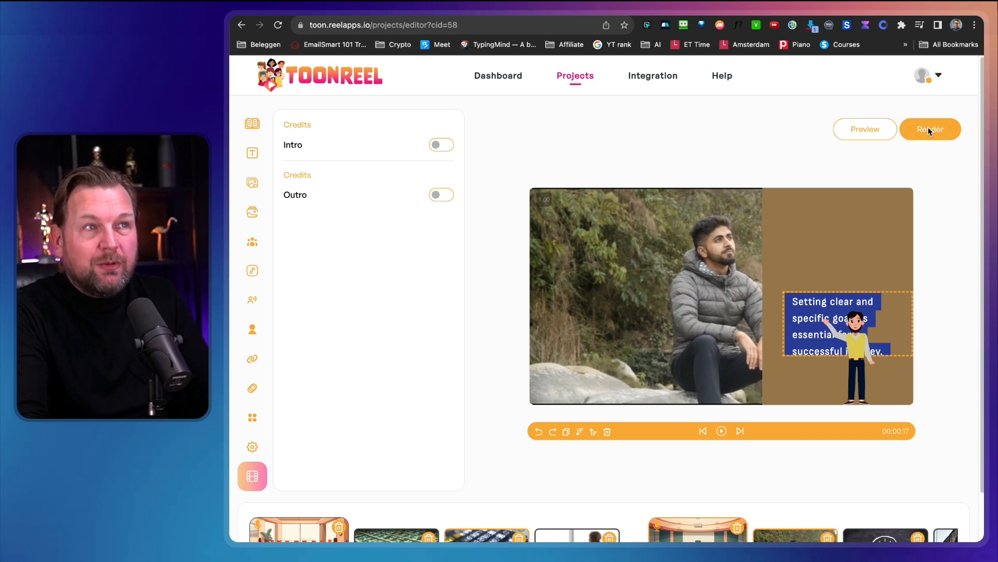
# Examine the available integrations and their account connections, and return to the projects list.
pyautogui.click(656, 77)
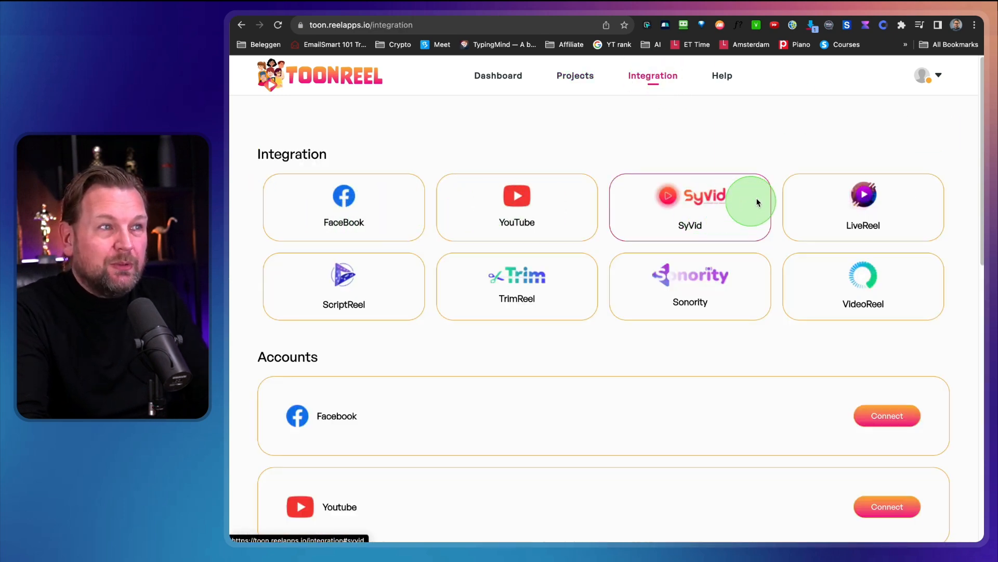
pyautogui.scroll(-6, 911, 301)
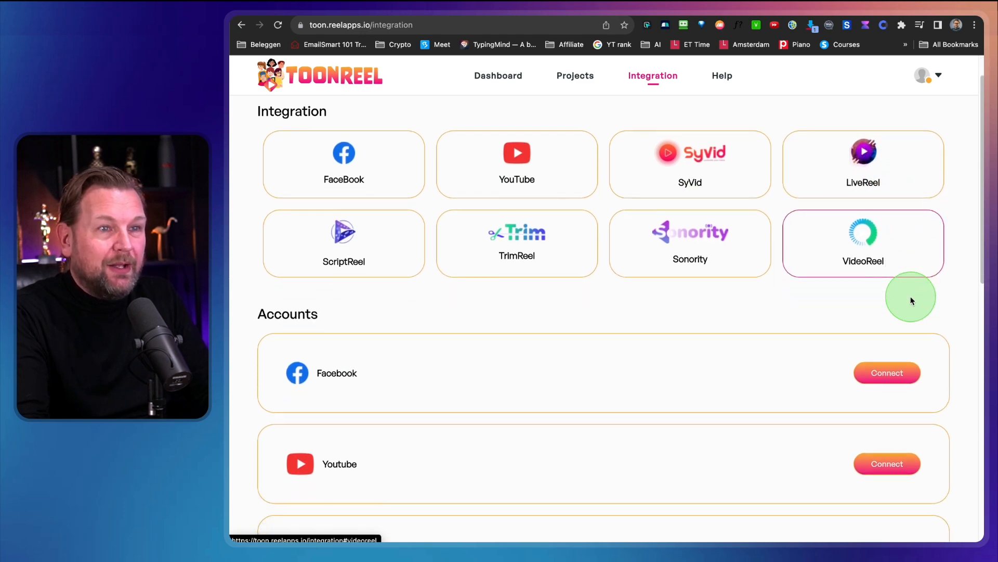
pyautogui.scroll(-7, 911, 300)
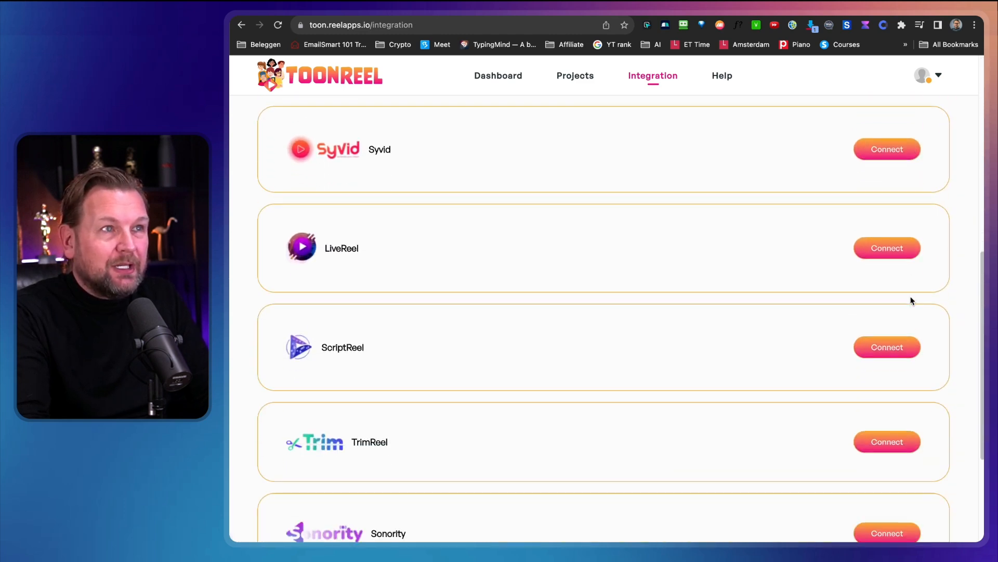
pyautogui.scroll(13, 911, 301)
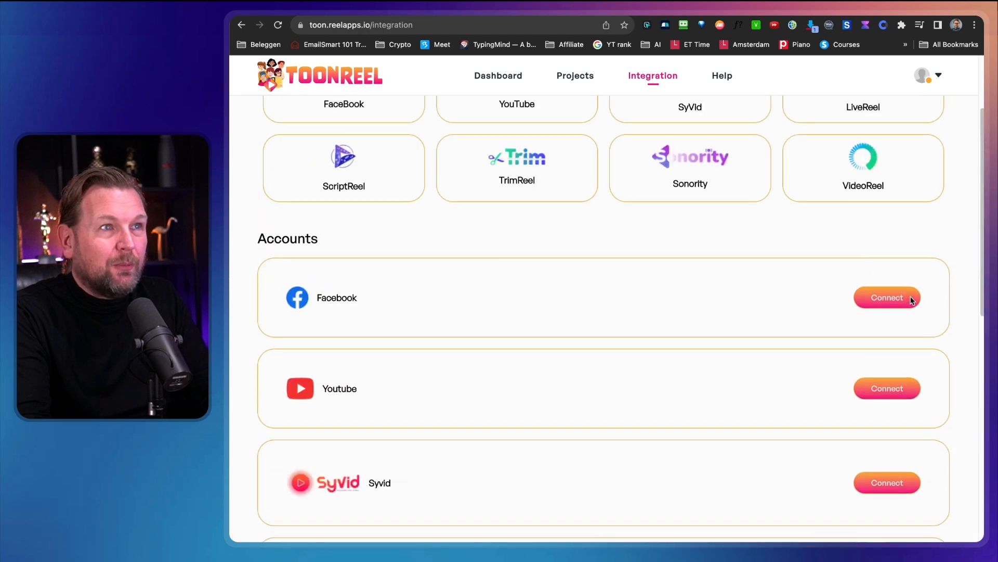
pyautogui.click(576, 77)
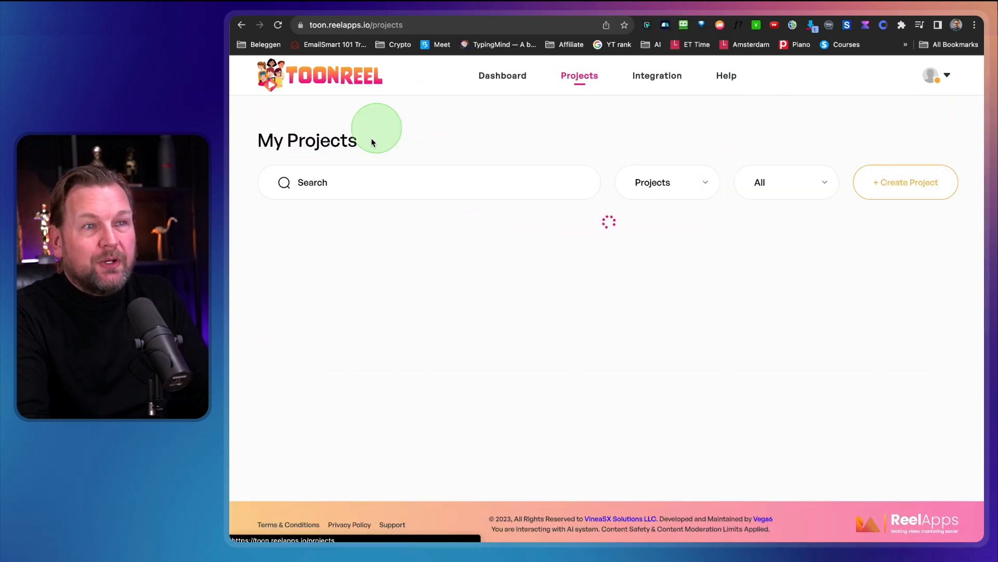